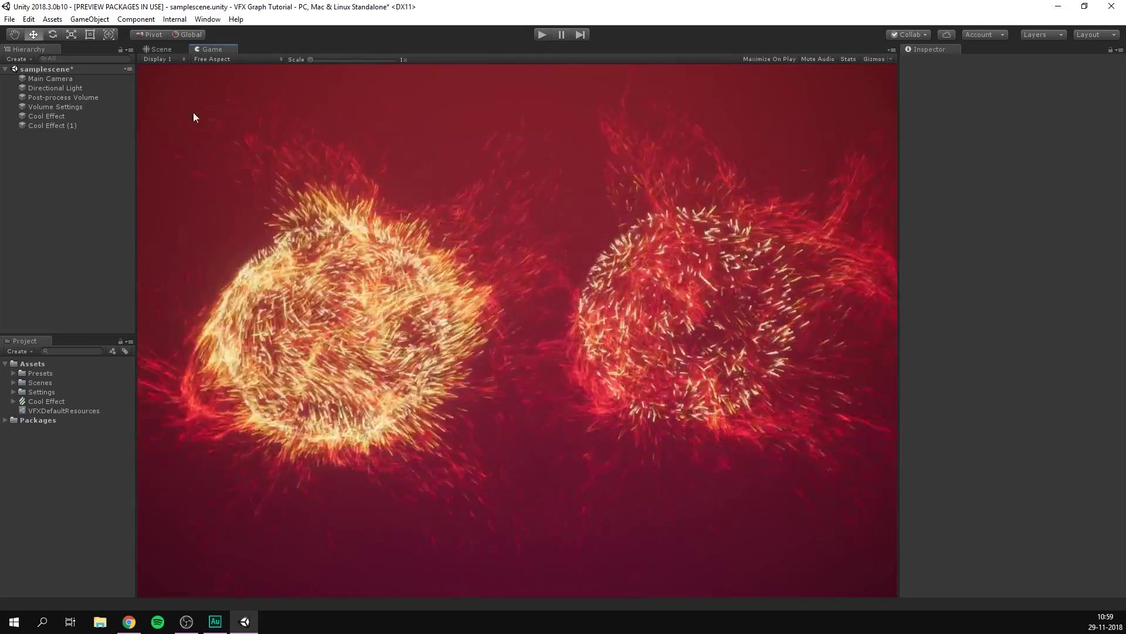
- Select Main Camera in the Hierarchy to show its camera settings in the Inspector
click(70, 79)
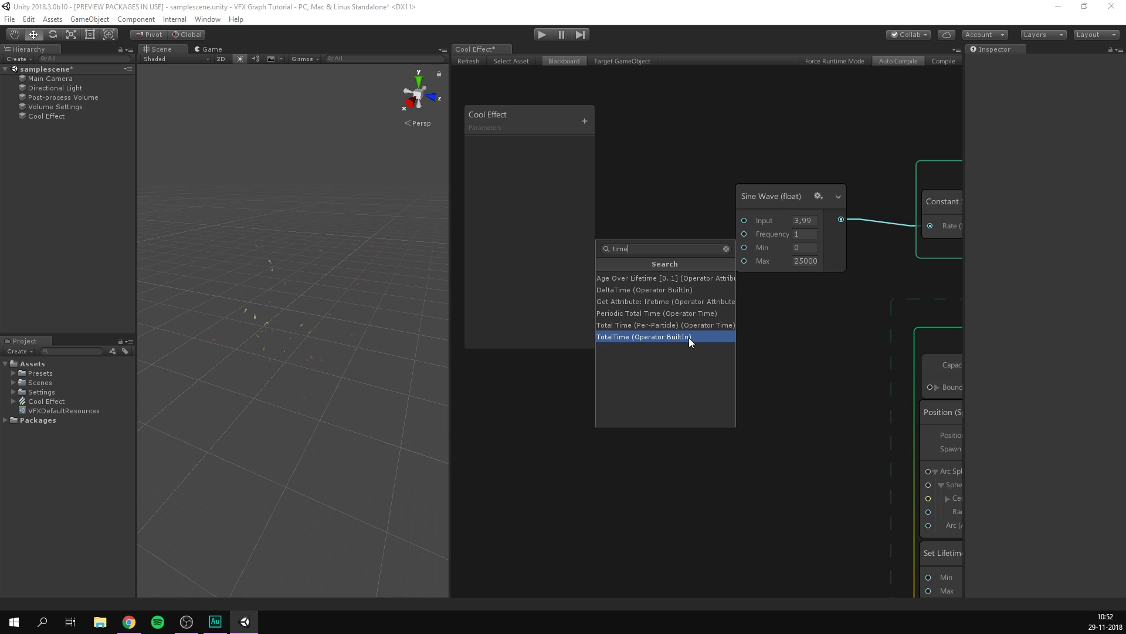
- Add a TotalTime node and connect it to the Sine Wave node's Input
click(689, 336)
click(658, 260)
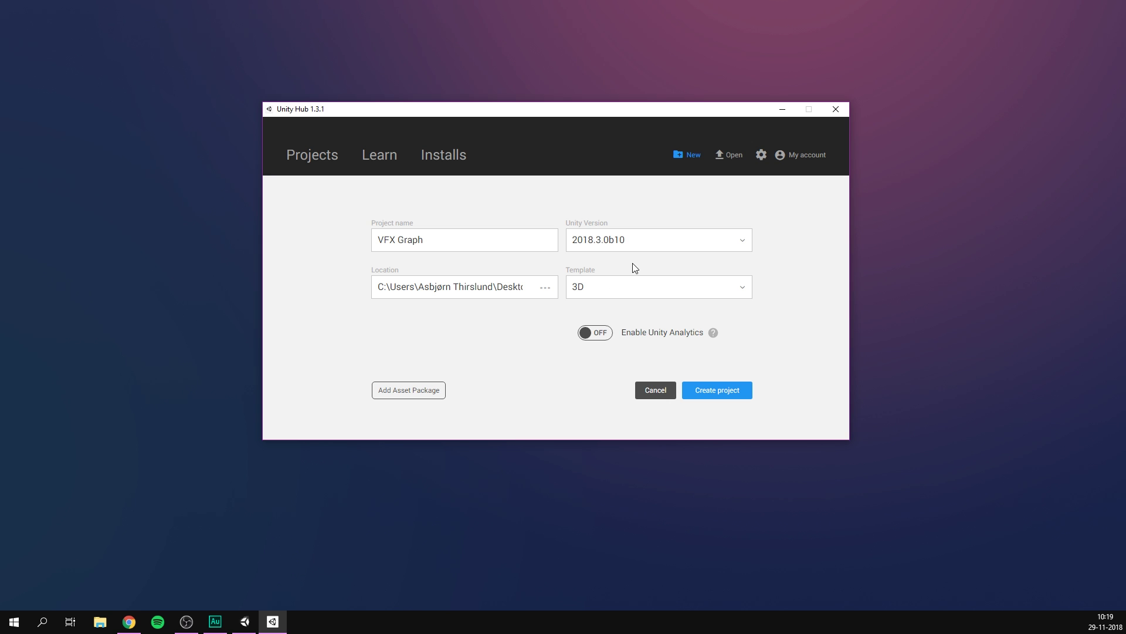
- Choose the High-Definition RP (Preview) template for the new VFX Graph project
click(624, 288)
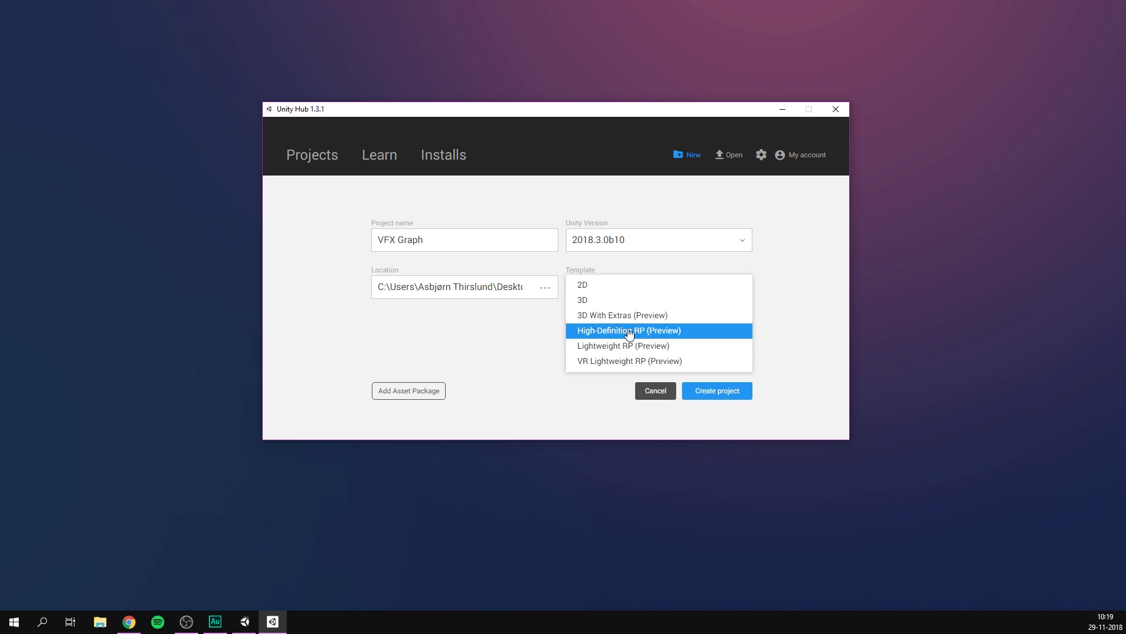
click(627, 330)
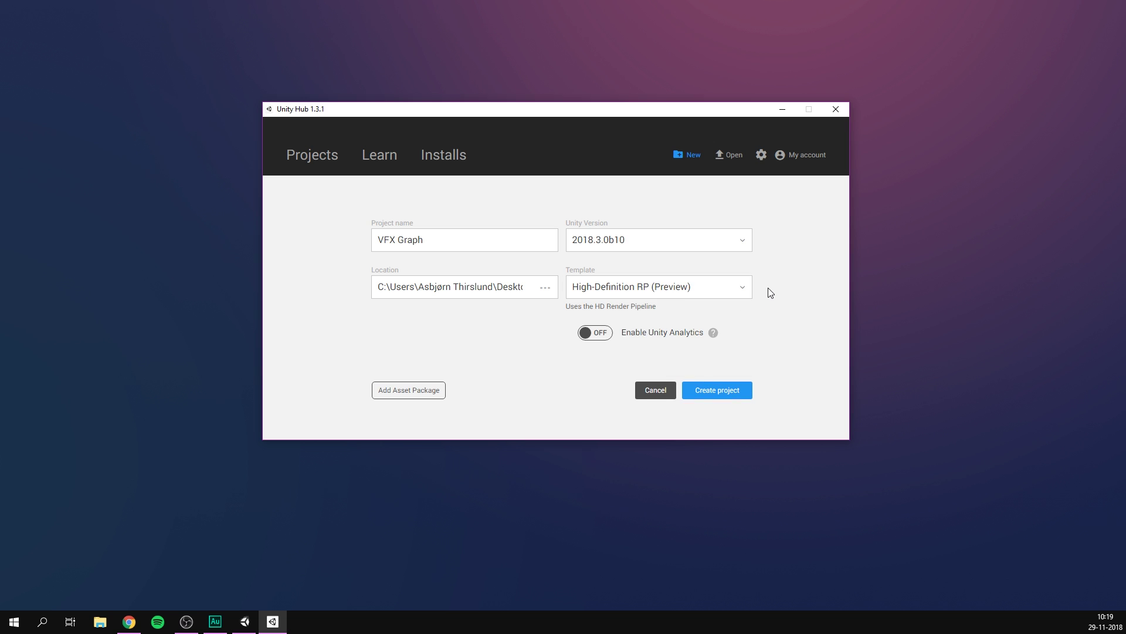
- Open the Package Manager from the editor and install the Visual Effect Graph package
click(838, 109)
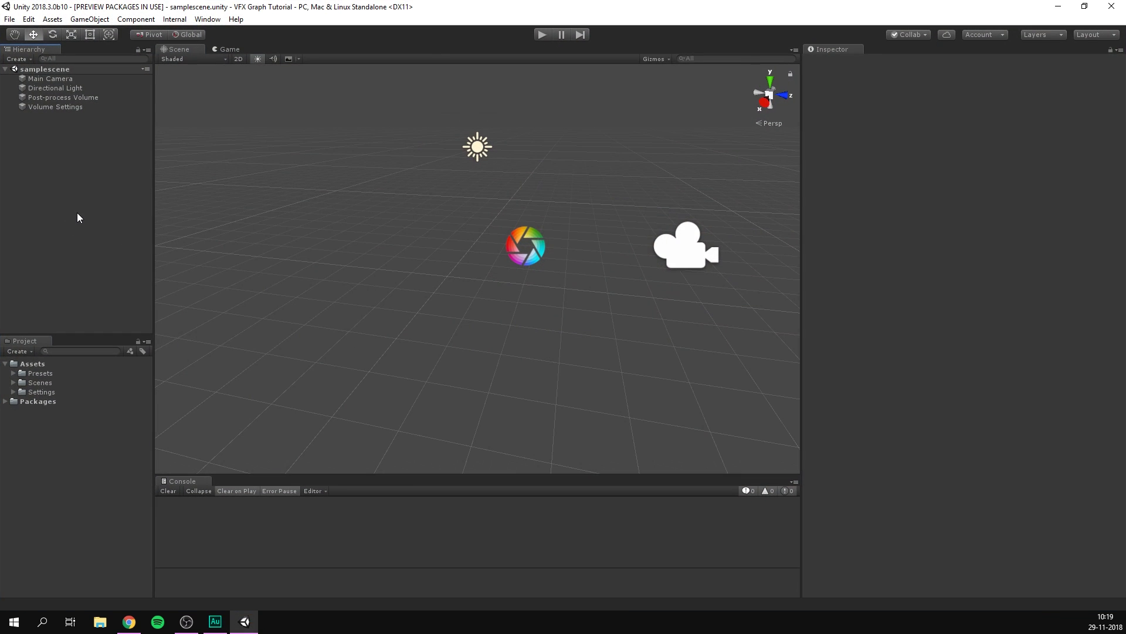
click(206, 21)
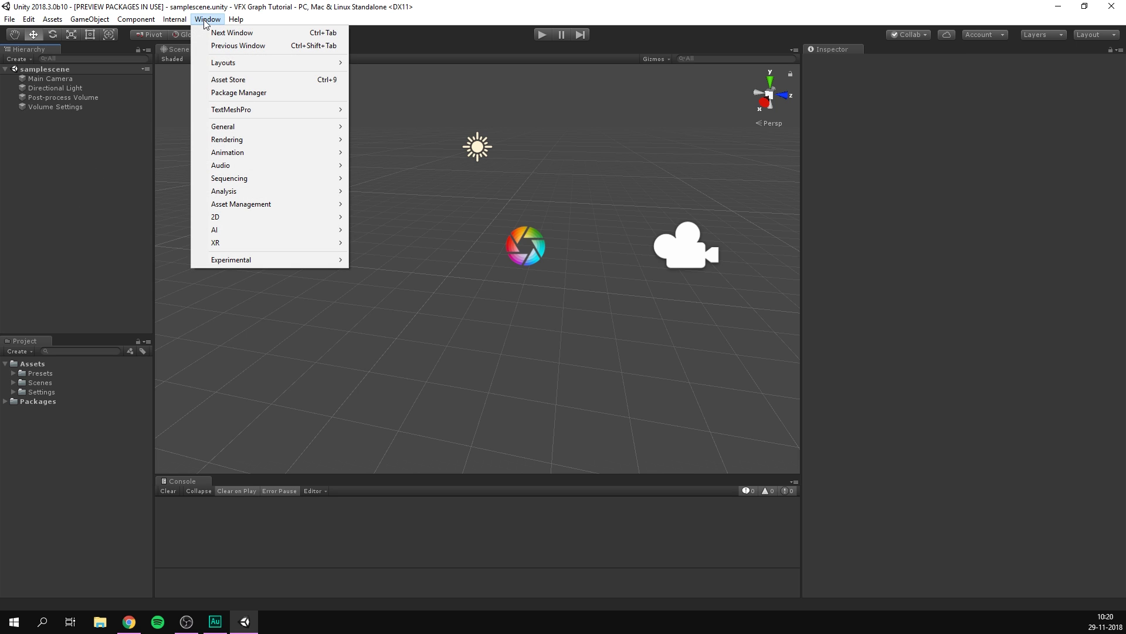
click(235, 95)
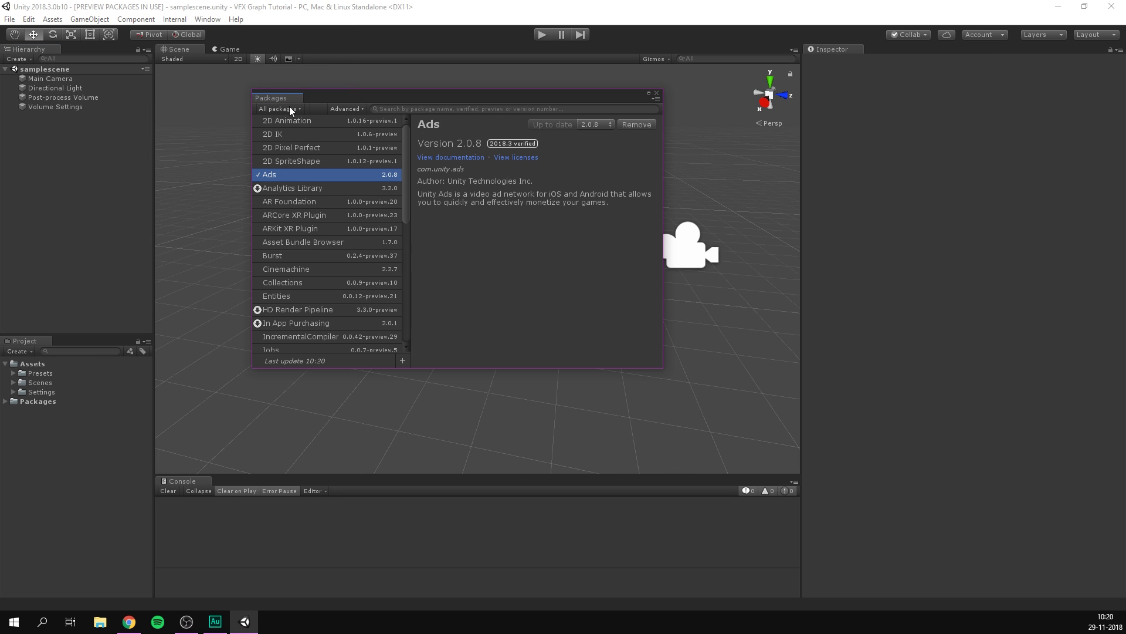
scroll(330, 160, down, 8)
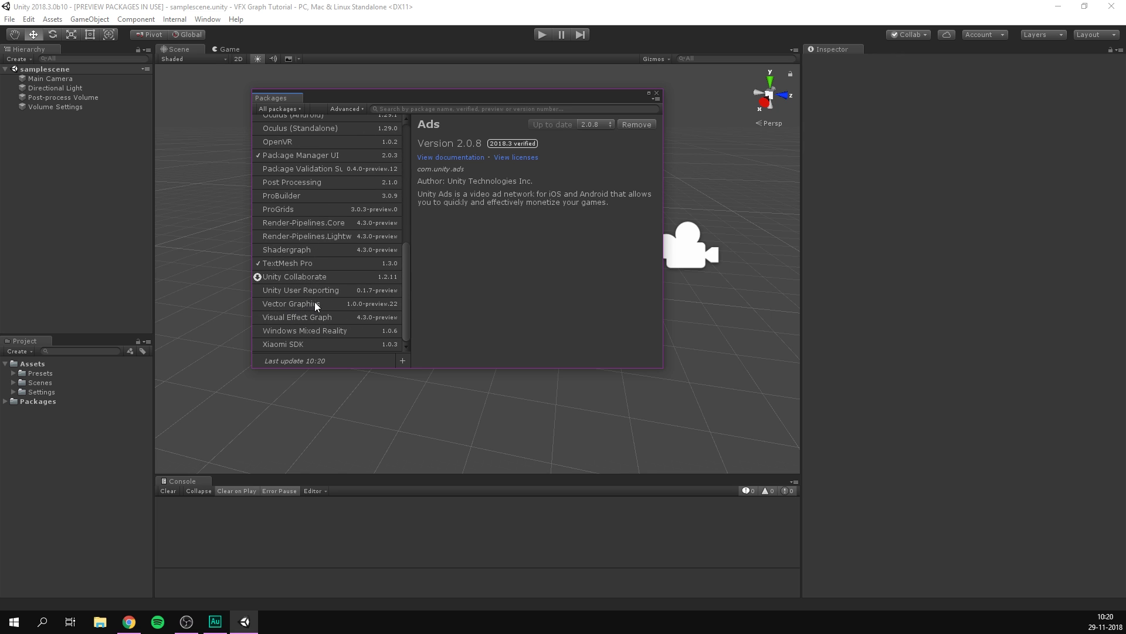
click(337, 319)
click(598, 121)
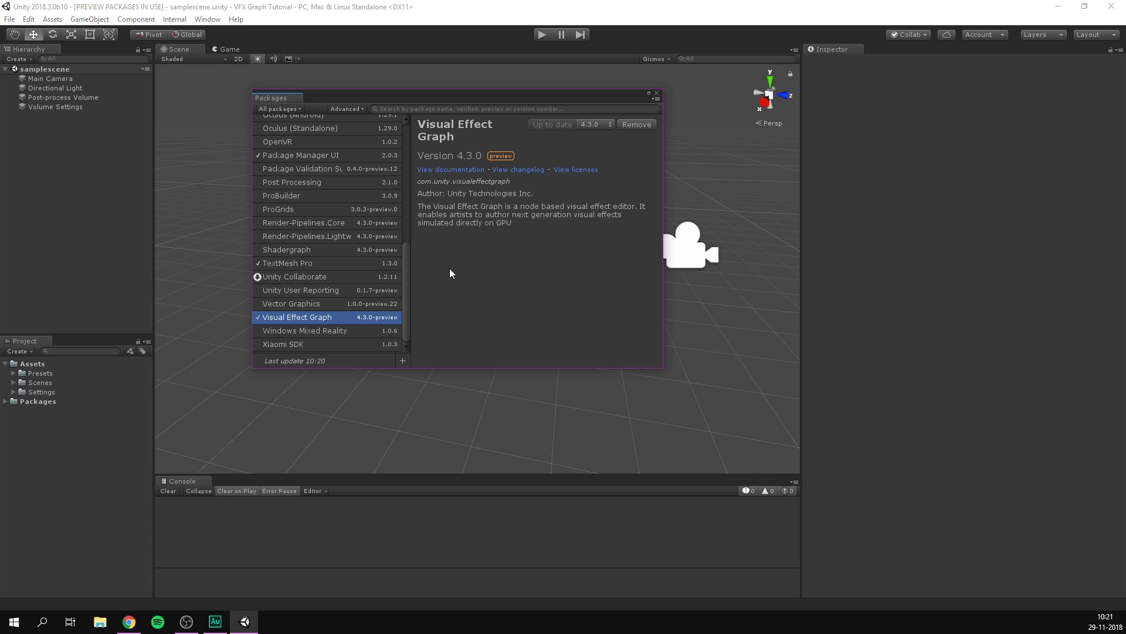
- Update the HD Render Pipeline package to version 4.3.0
scroll(352, 276, up, 9)
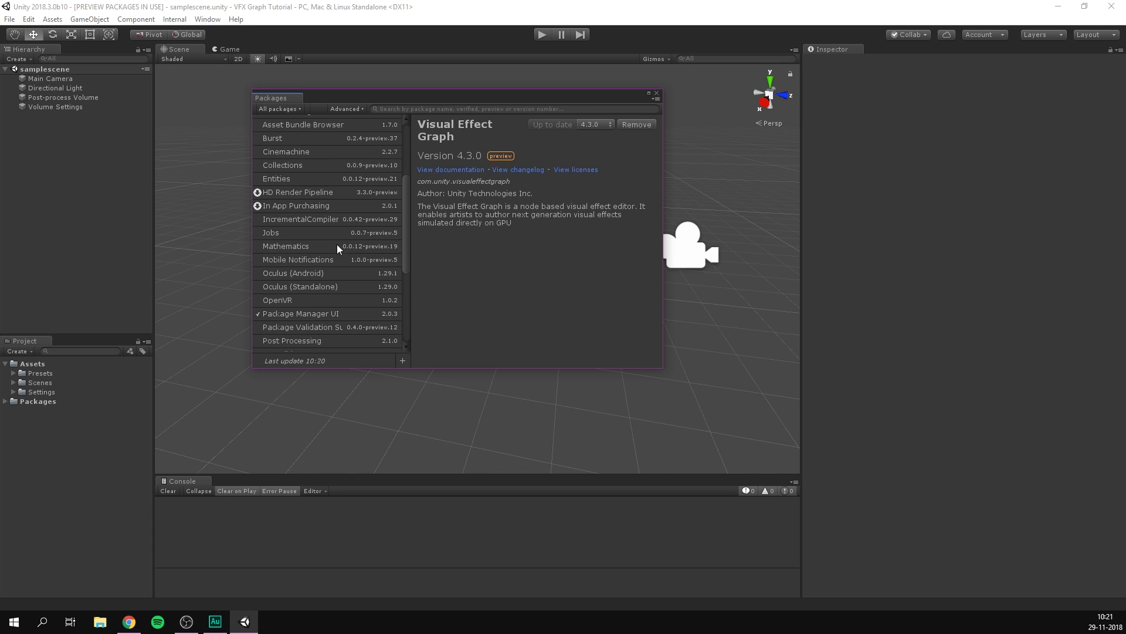
click(353, 194)
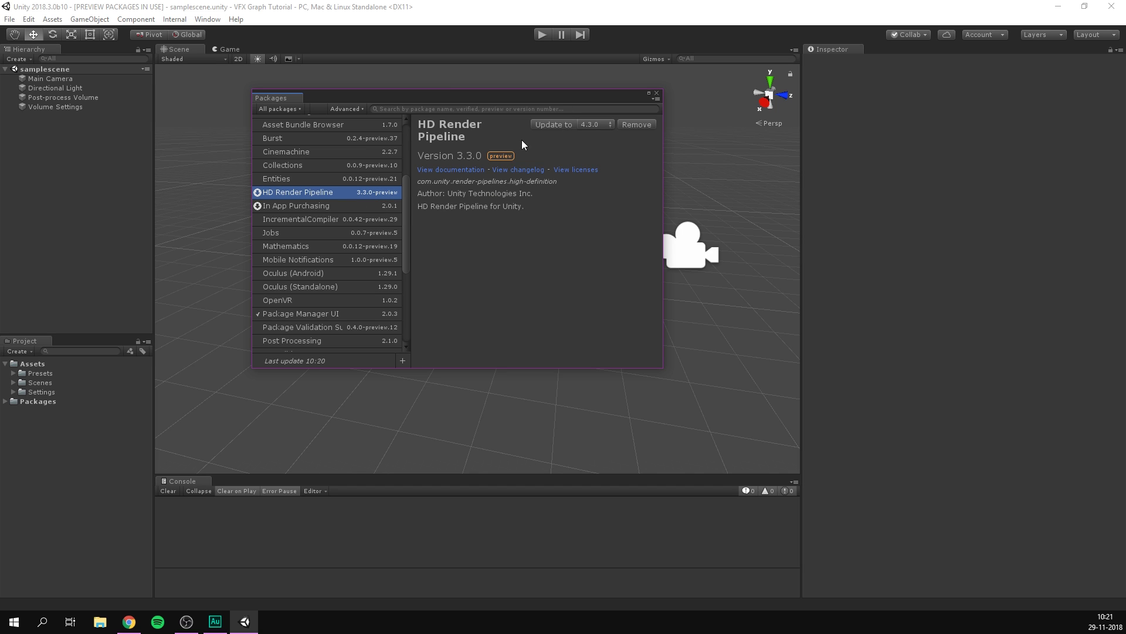
click(547, 124)
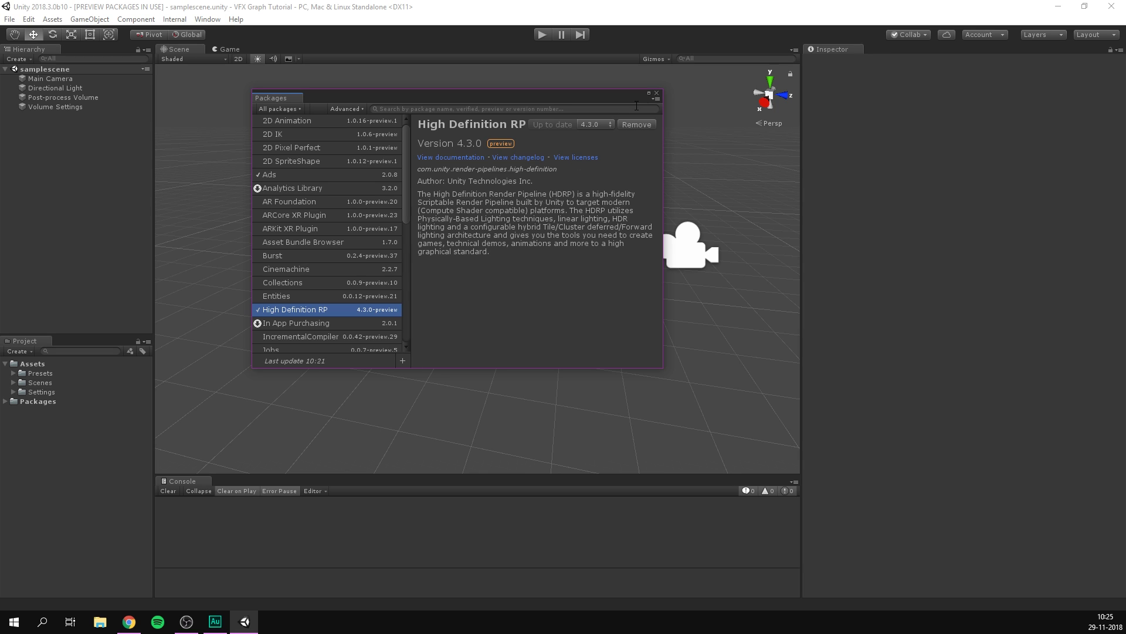
- Create a new Visual Effect Graph asset in the Project and name it 'Cool Effect'
click(657, 93)
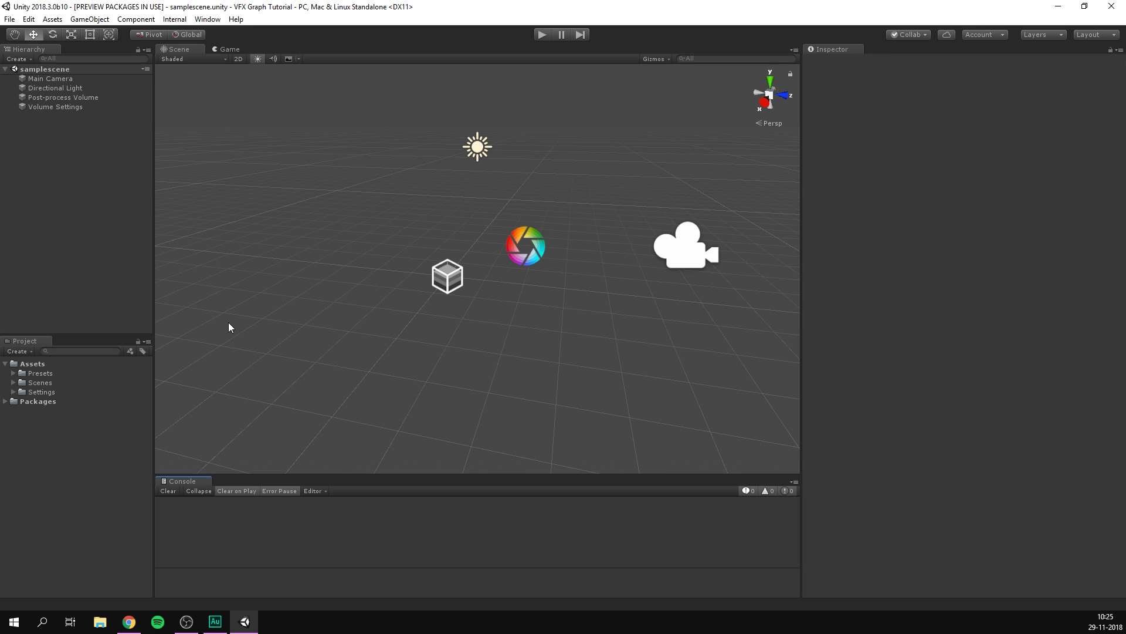
click(19, 350)
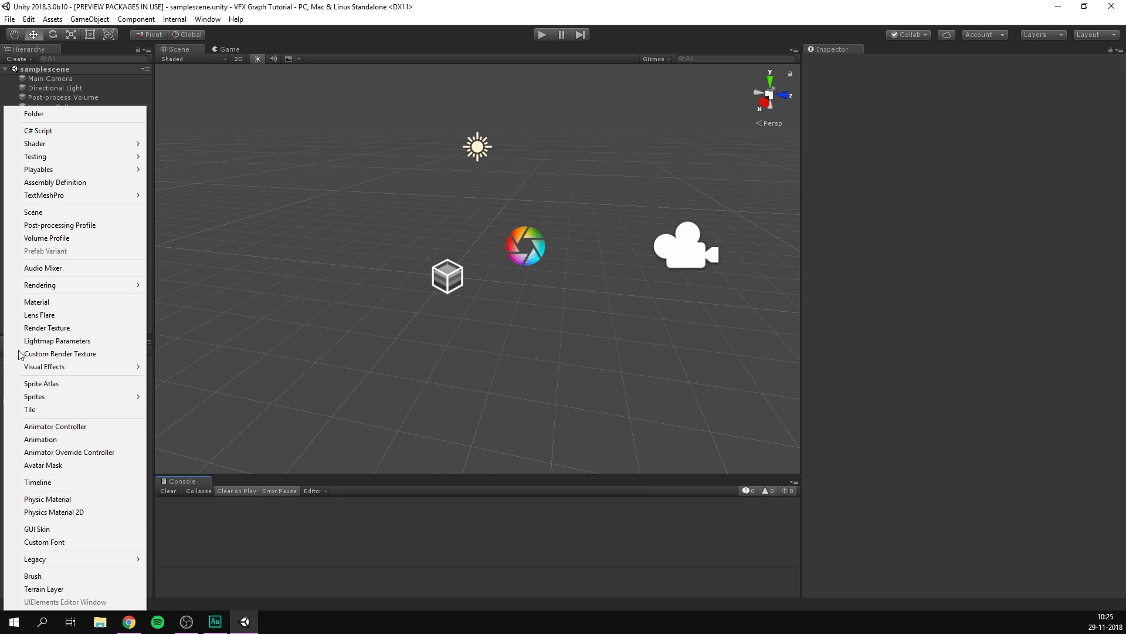
mouse_move(62, 367)
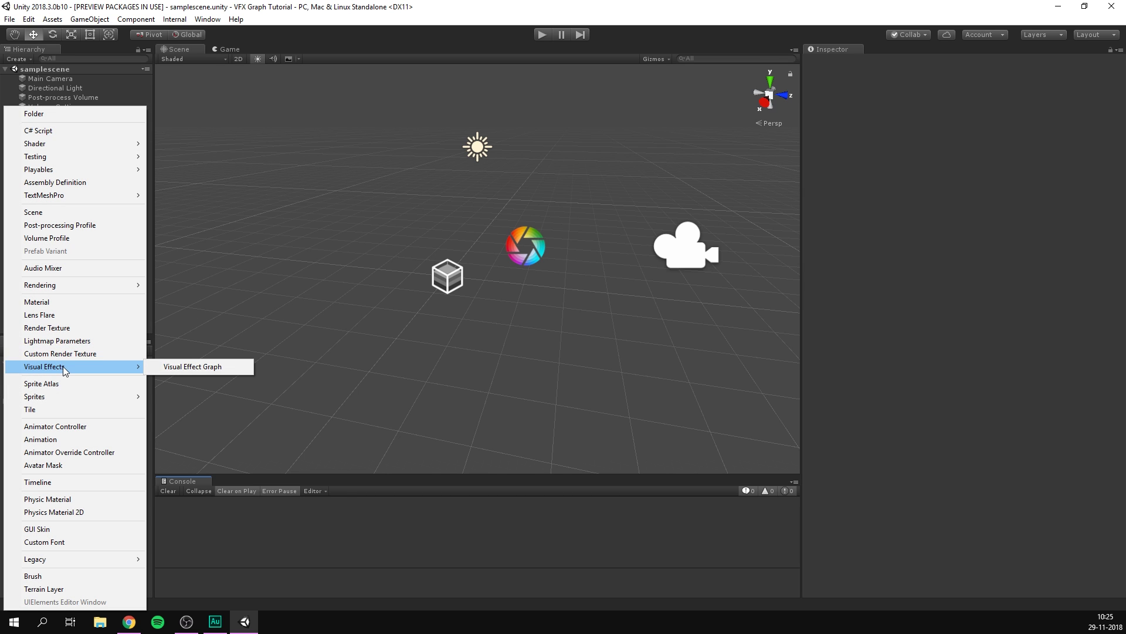
click(187, 368)
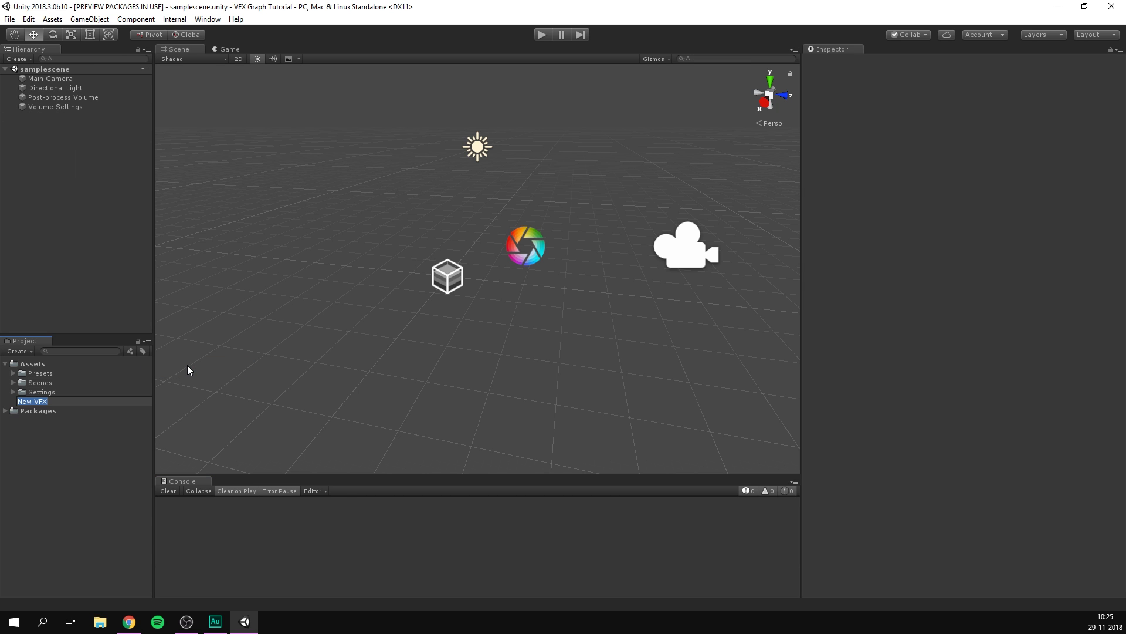
text(Cool Effect)
key(Return)
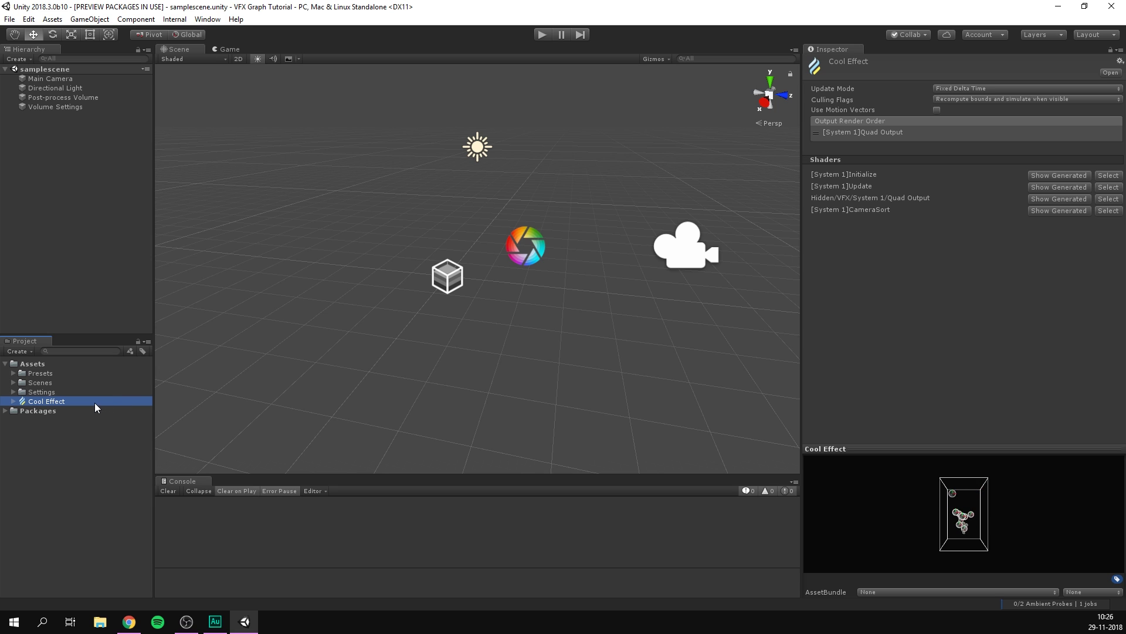
- Drag Cool Effect into the Hierarchy and orbit the Scene view around the emitting object
drag(94, 403, 88, 208)
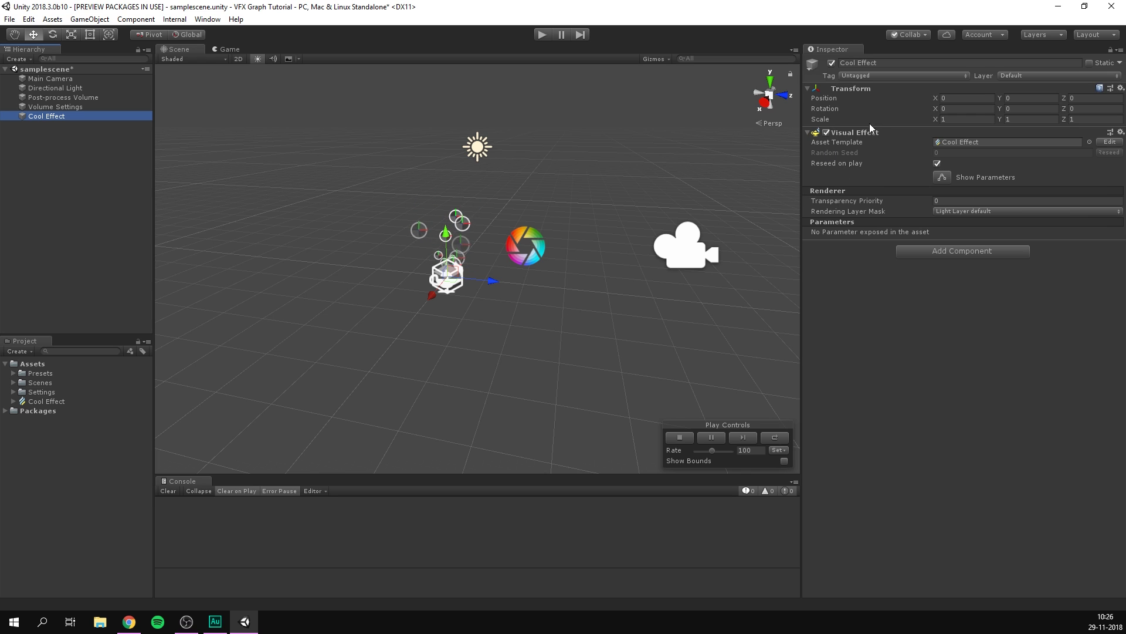
click(964, 141)
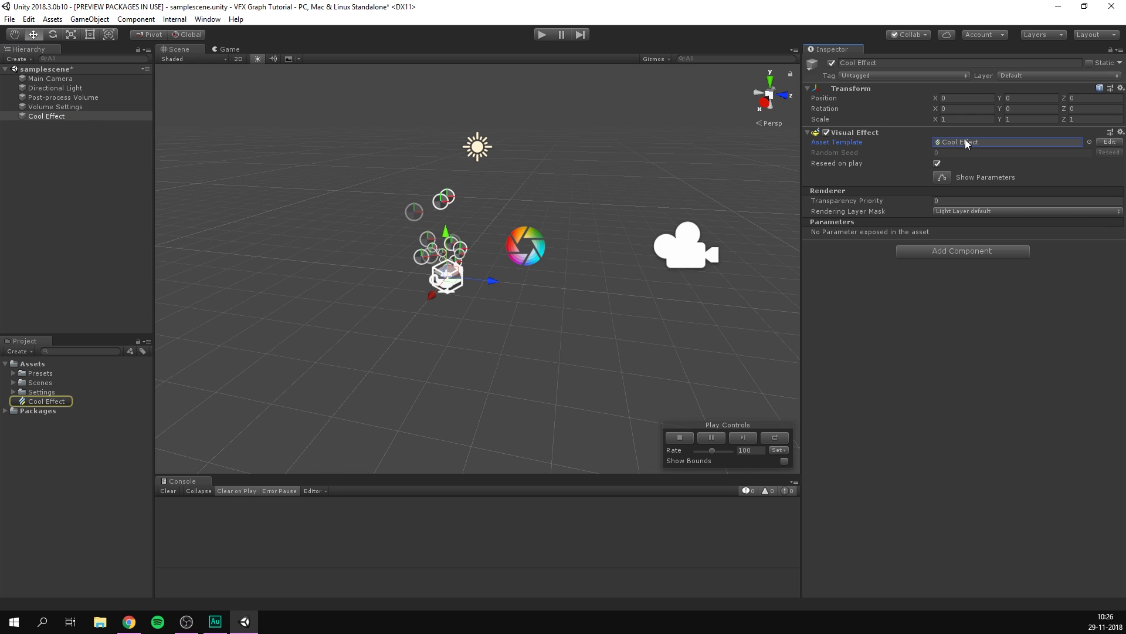
click(368, 342)
right_drag(368, 342, 480, 222)
key(e)
click(480, 223)
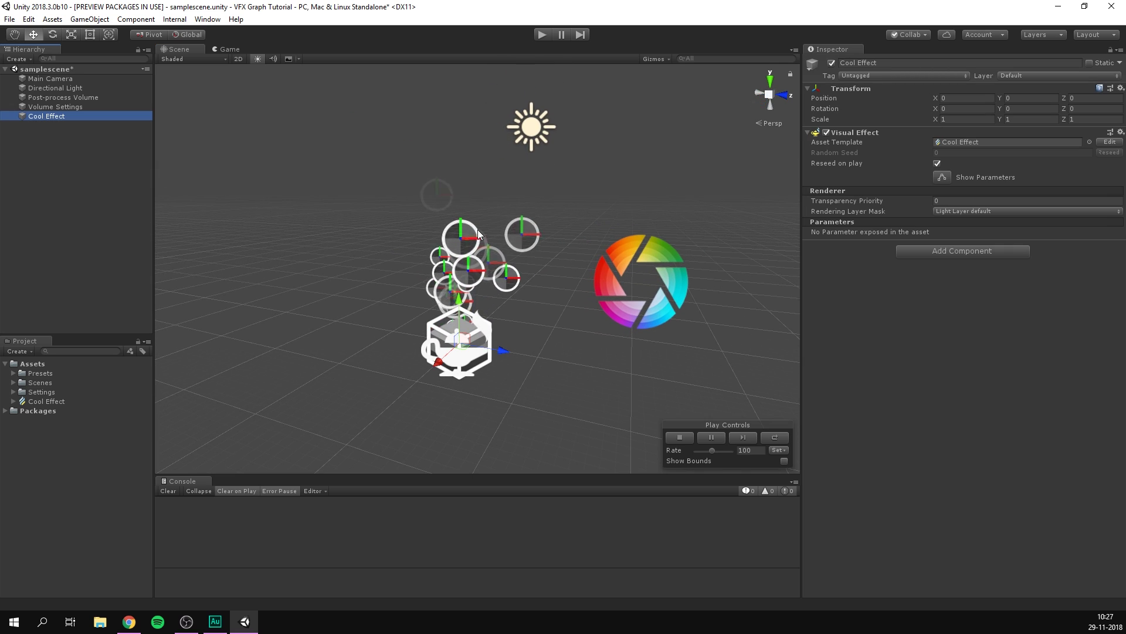
- Open the Cool Effect graph, dock it between Scene and Inspector, and close the Console
double_click(58, 401)
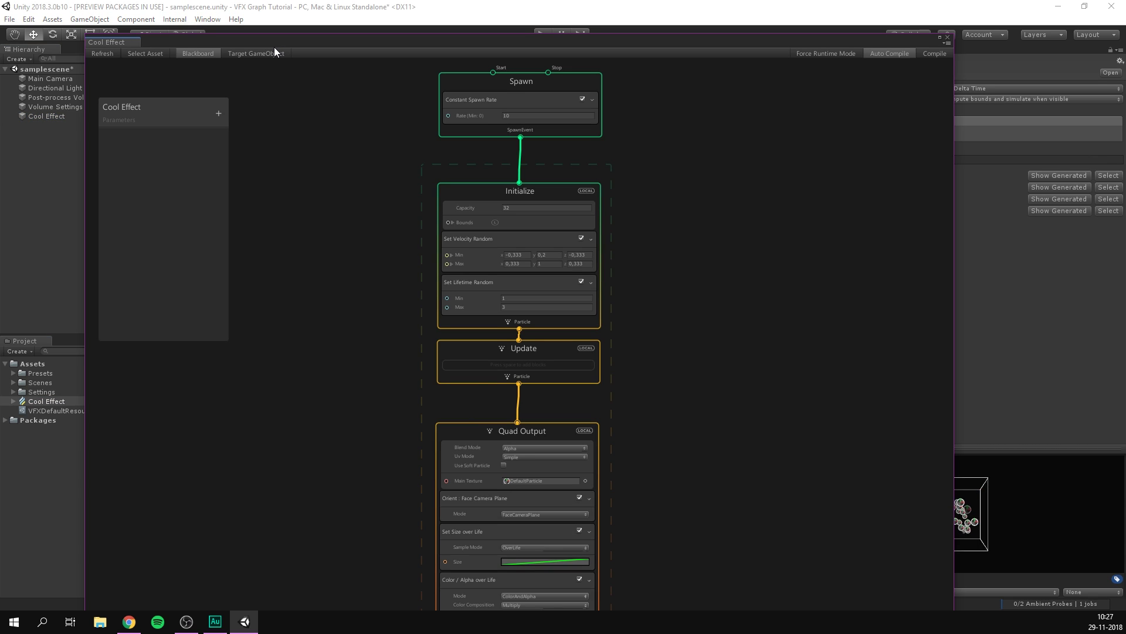
drag(272, 47, 398, 134)
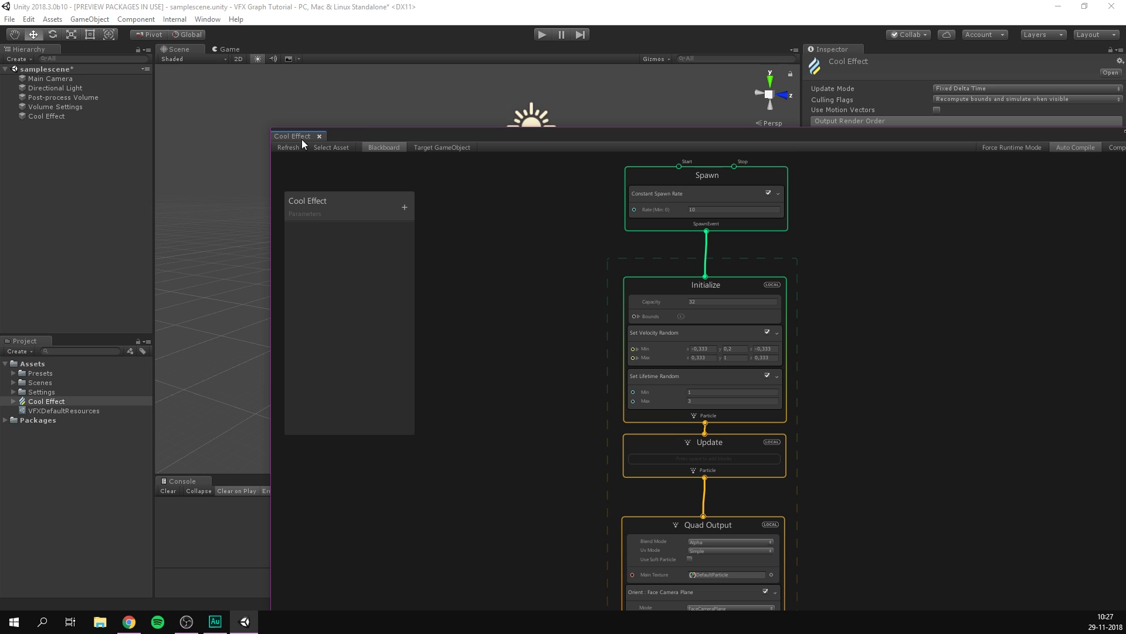
drag(302, 139, 670, 91)
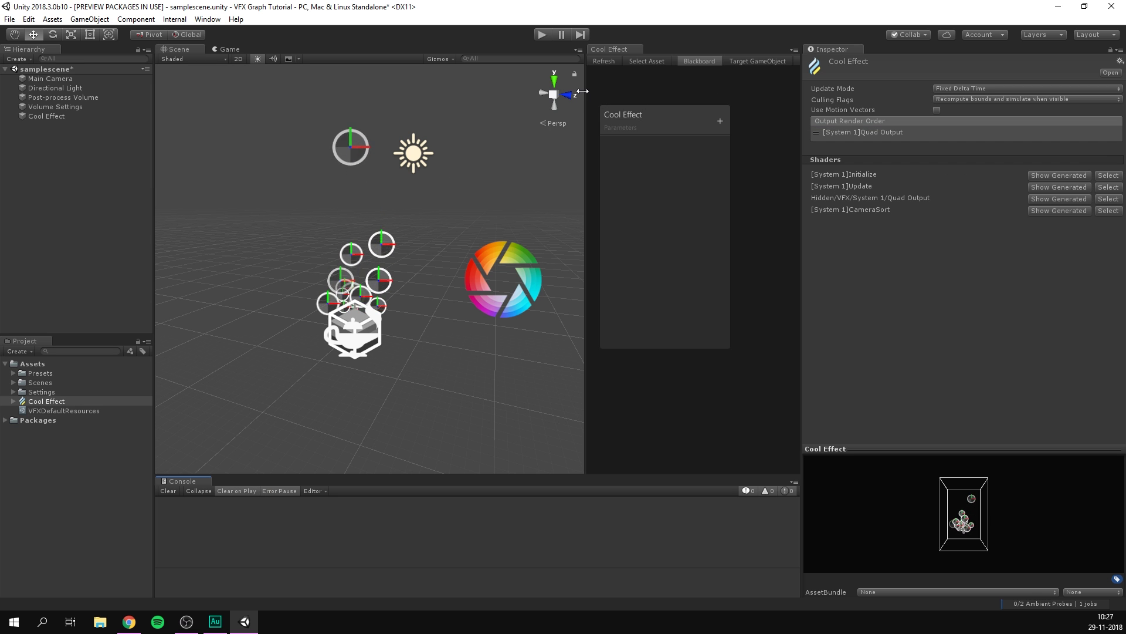
drag(582, 91, 458, 94)
drag(804, 135, 965, 147)
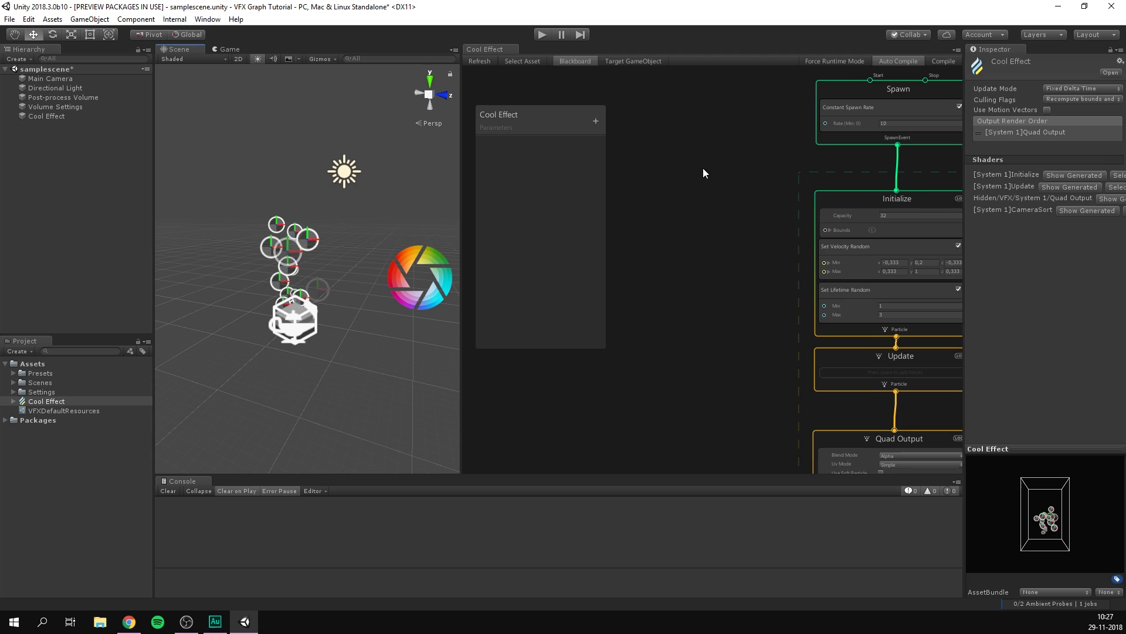
middle_drag(703, 168, 554, 184)
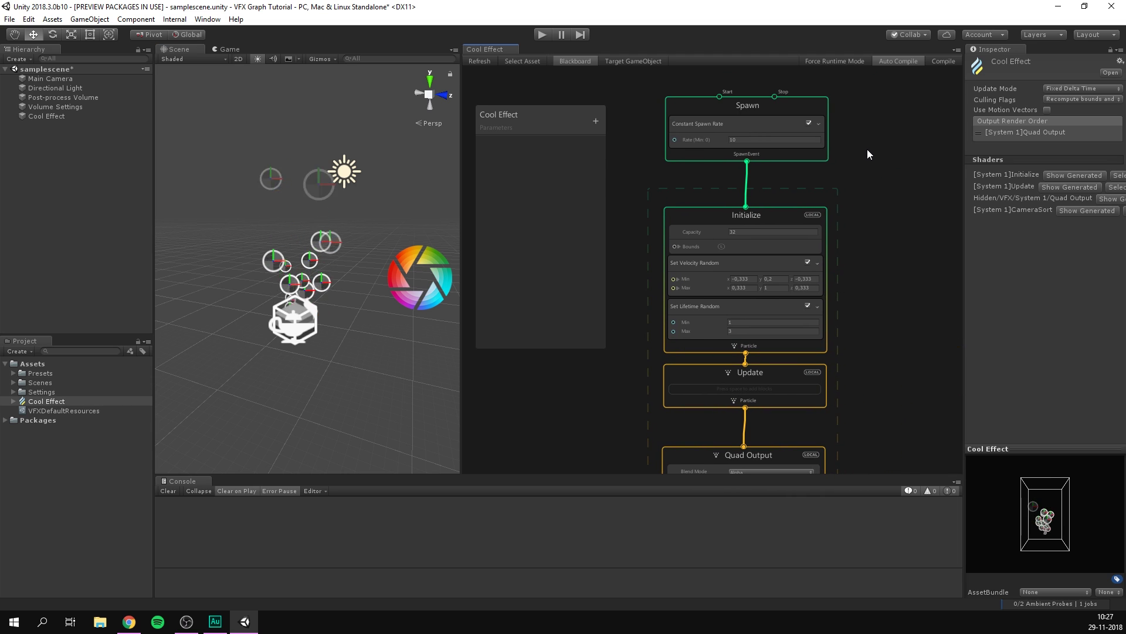
right_click(179, 481)
click(223, 559)
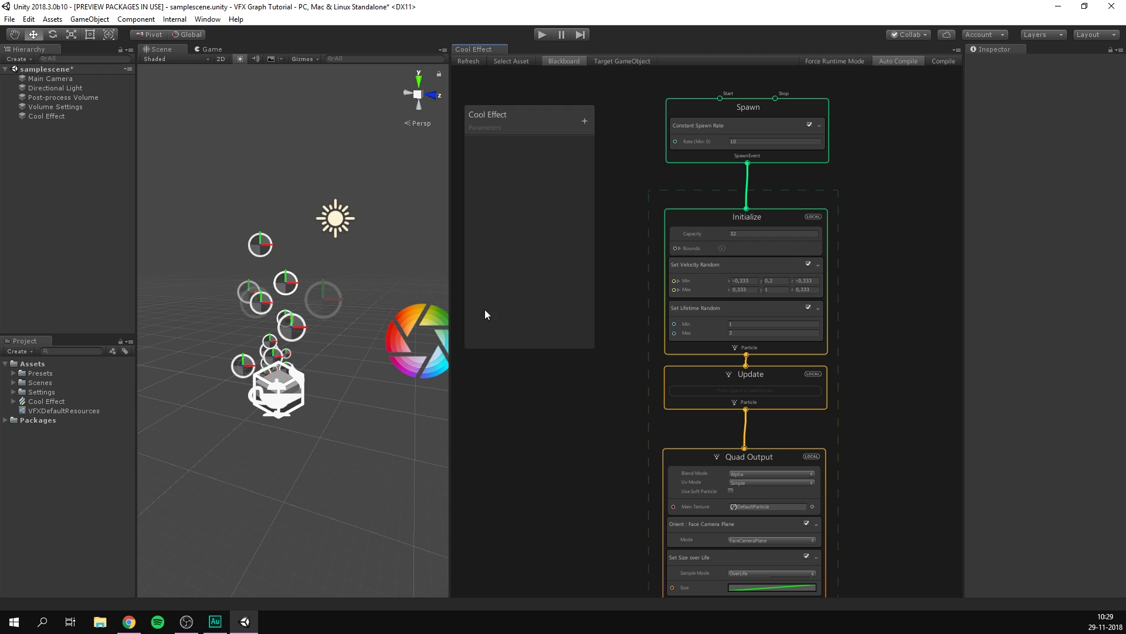
- Frame the graph and select the Spawn context to show its constant rate of 10
alt+drag(926, 192, 906, 116)
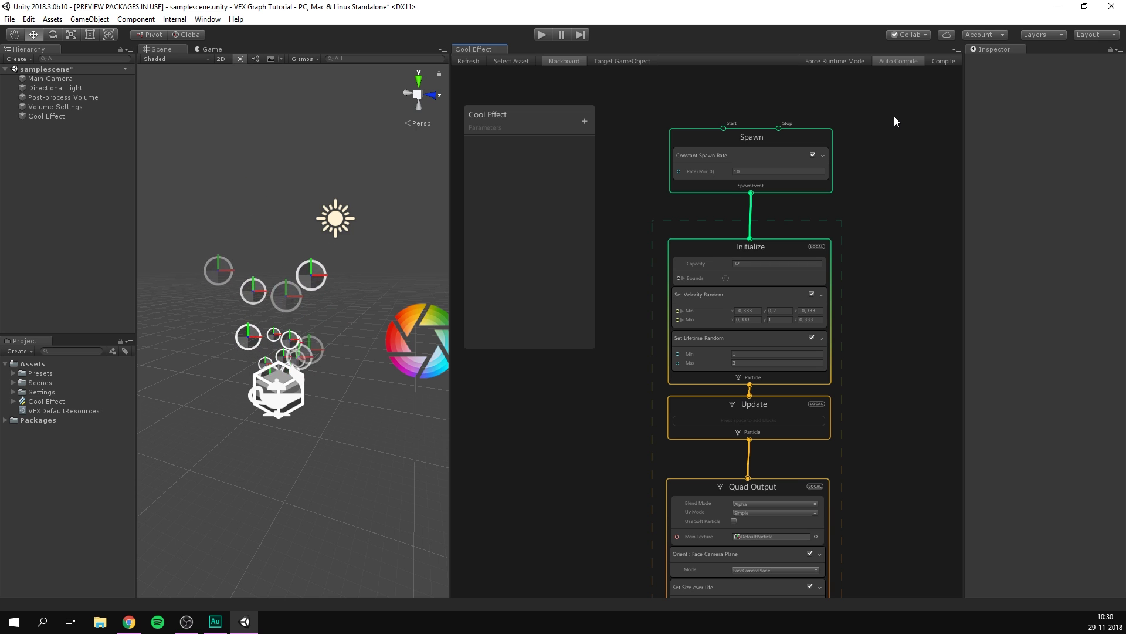
alt+drag(901, 120, 832, 136)
scroll(788, 165, up, 3)
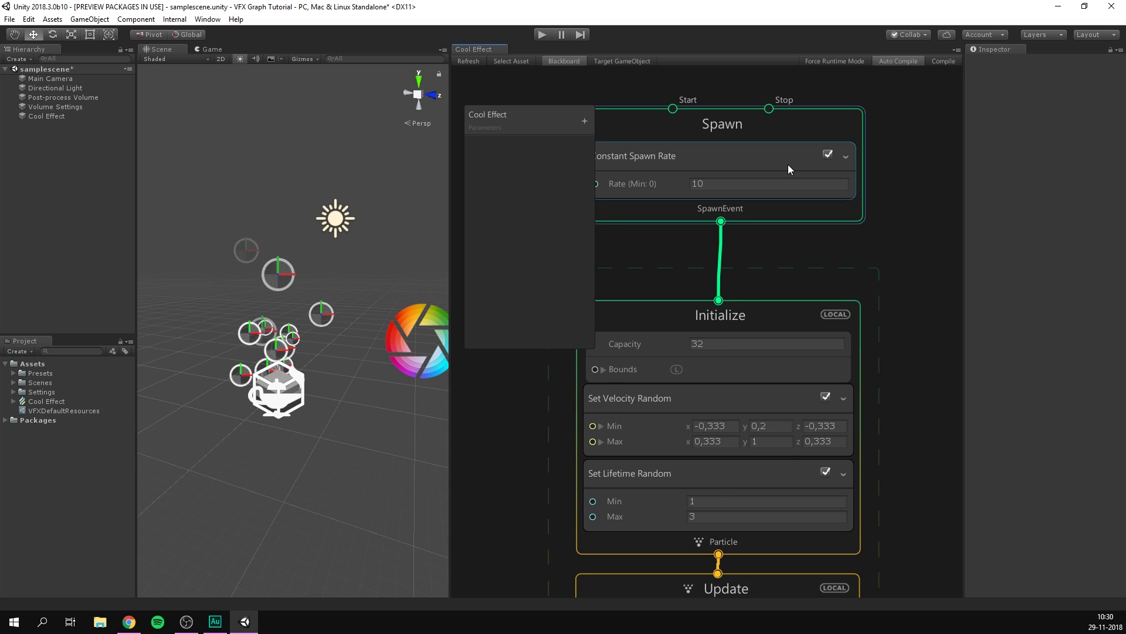
scroll(787, 165, down, 3)
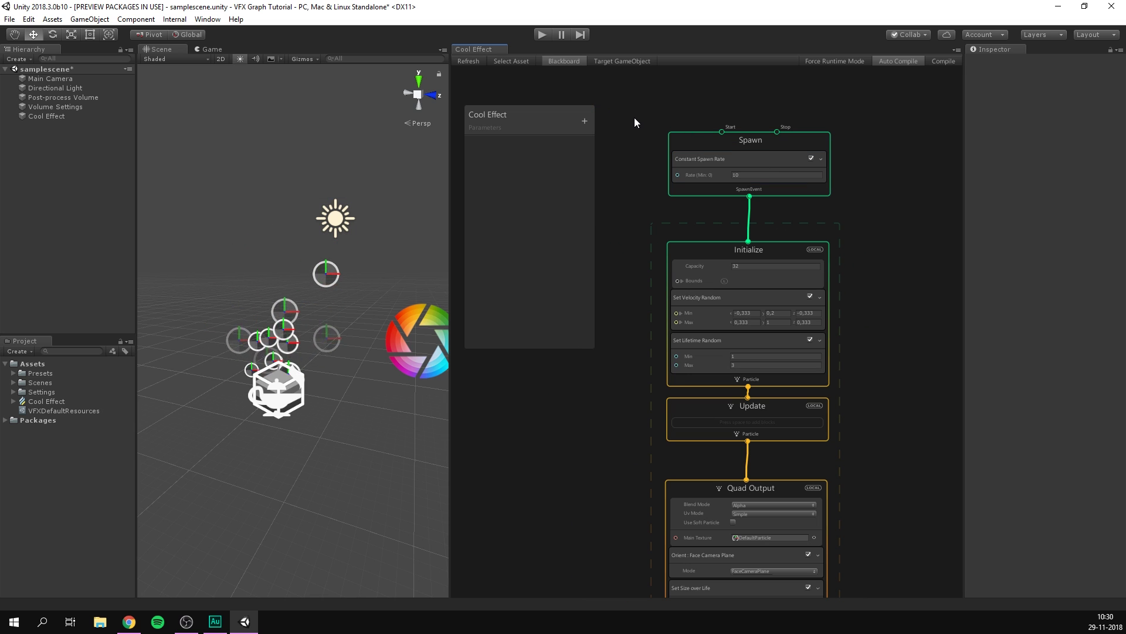
click(672, 146)
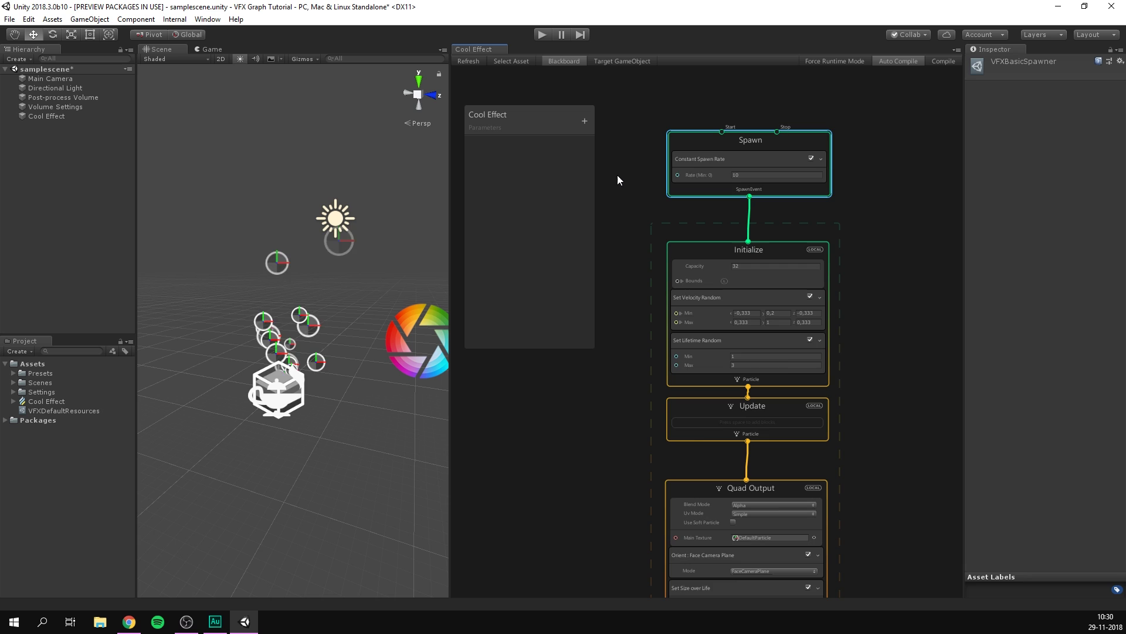
scroll(618, 176, up, 2)
scroll(649, 169, down, 4)
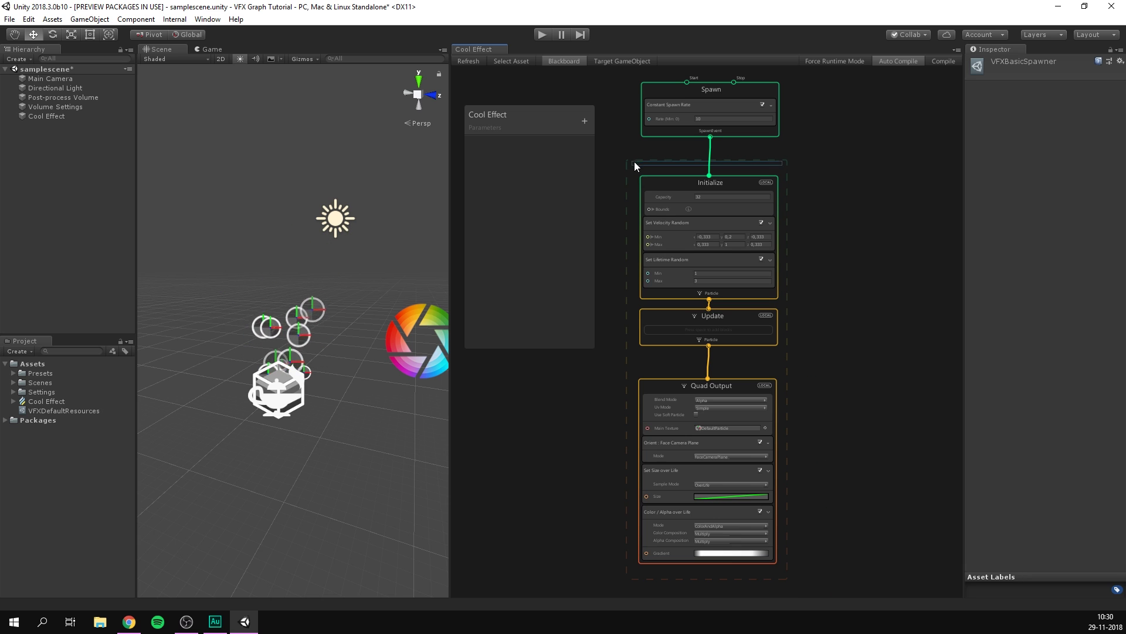
middle_drag(620, 141, 657, 147)
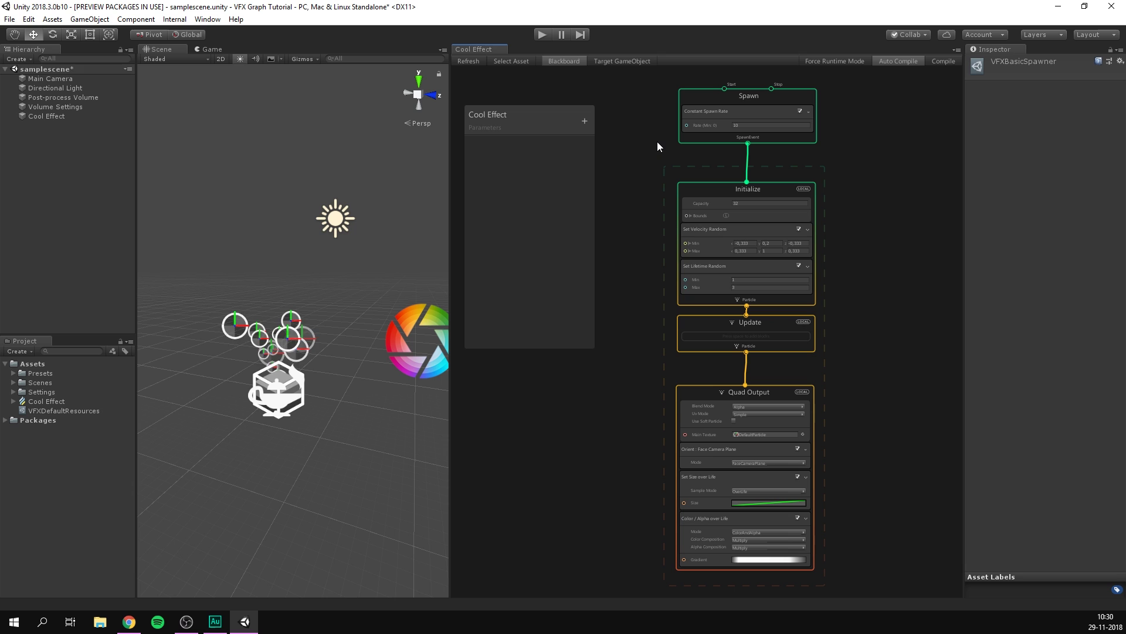
middle_drag(652, 141, 654, 139)
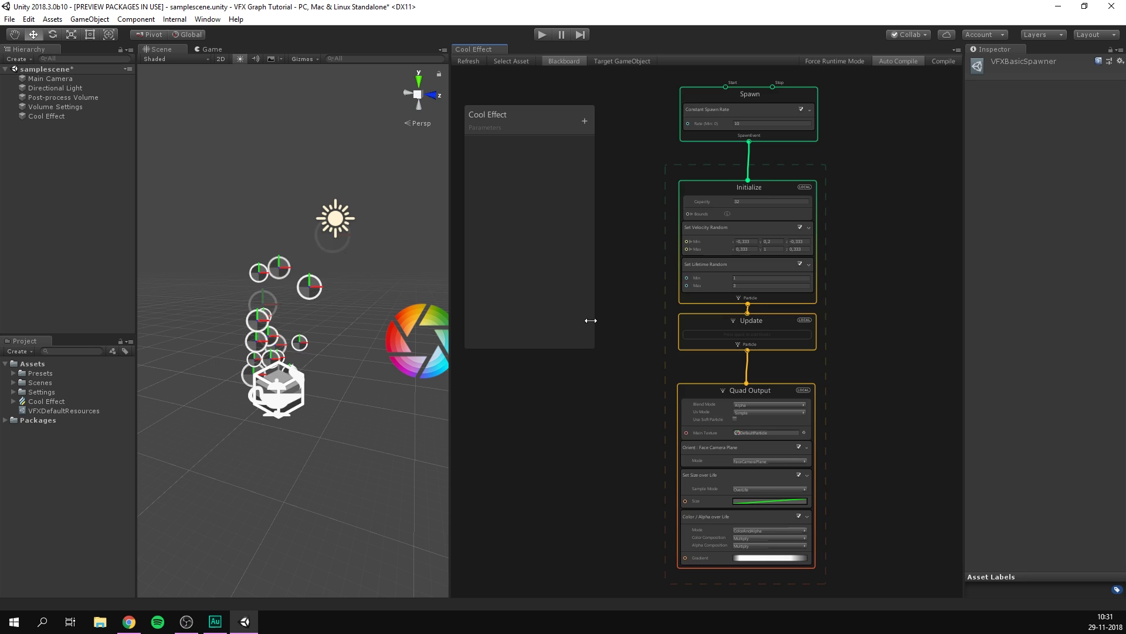
scroll(801, 213, up, 5)
scroll(938, 182, down, 2)
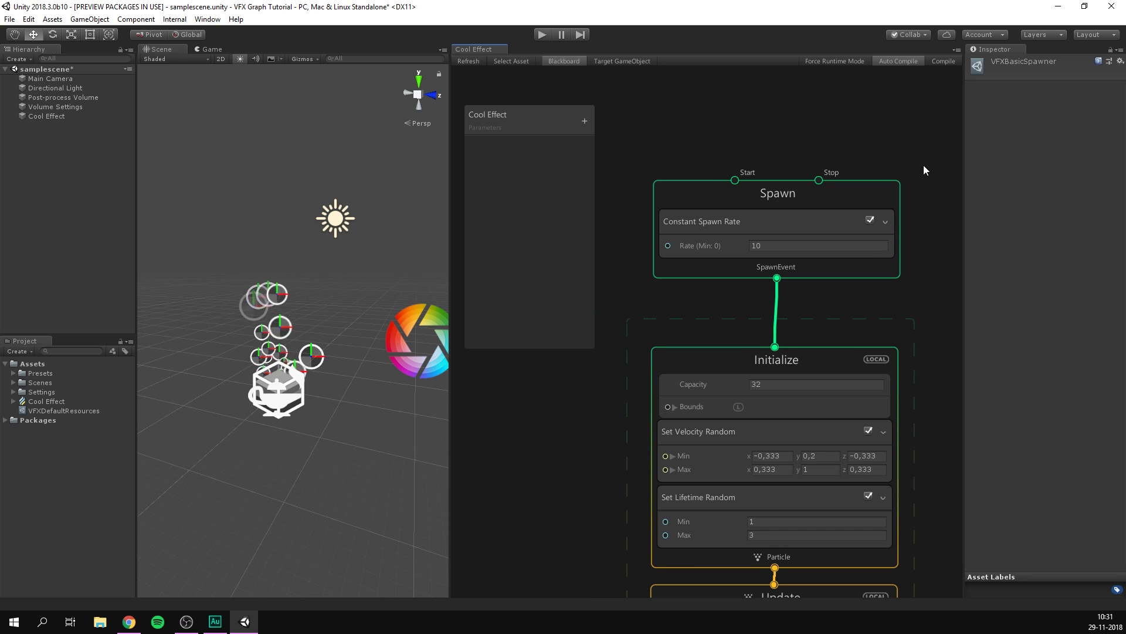
middle_drag(924, 171, 919, 114)
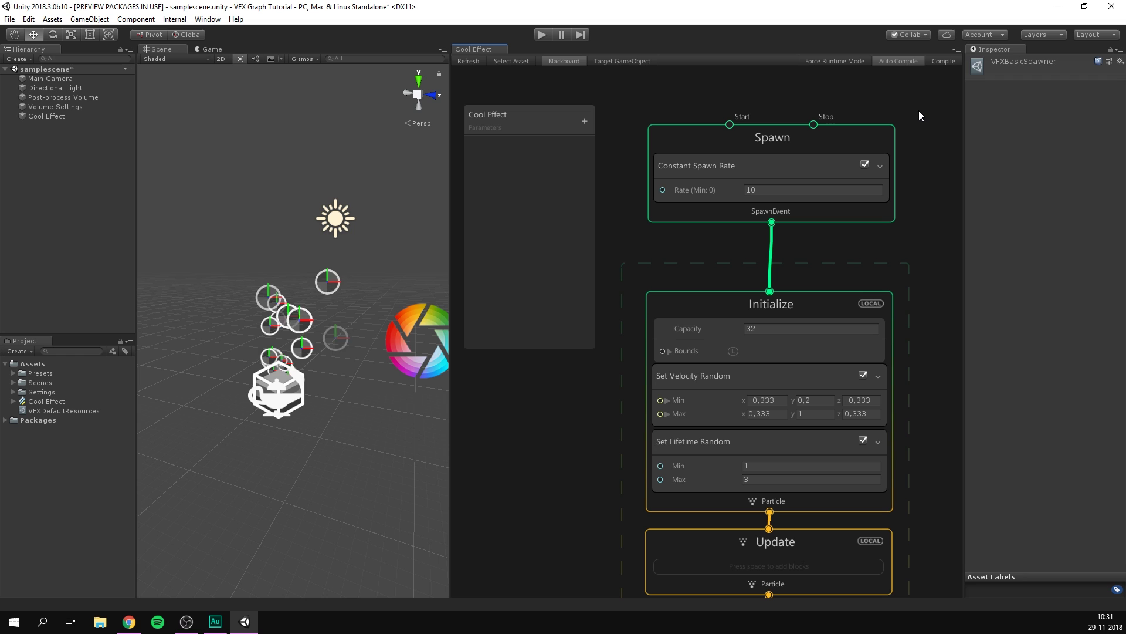
scroll(913, 116, down, 5)
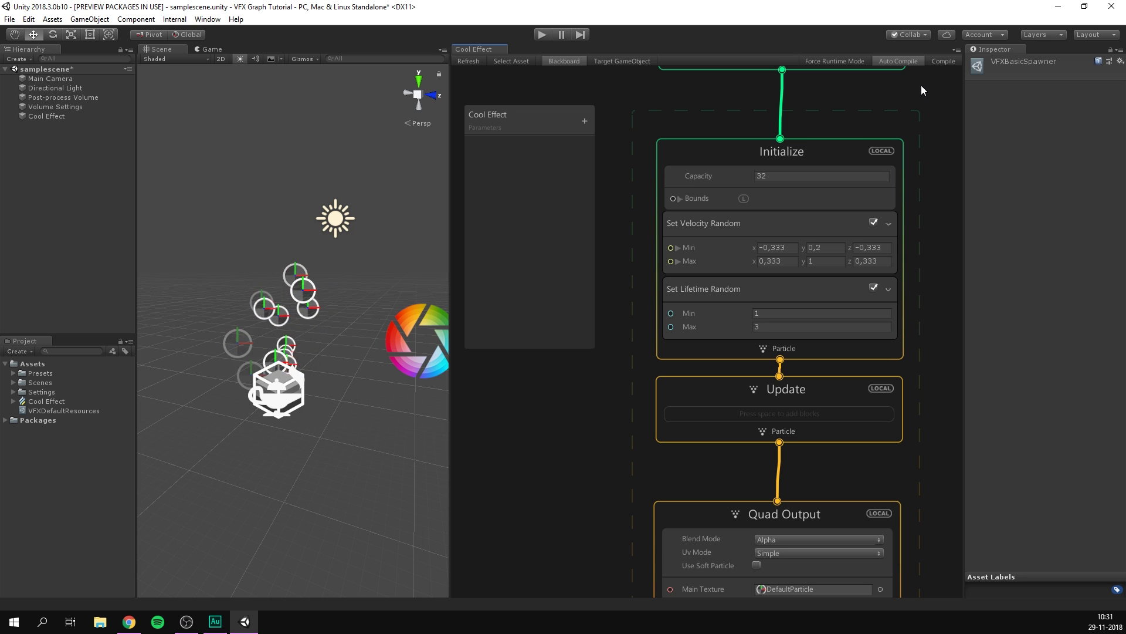
middle_drag(925, 339, 919, 164)
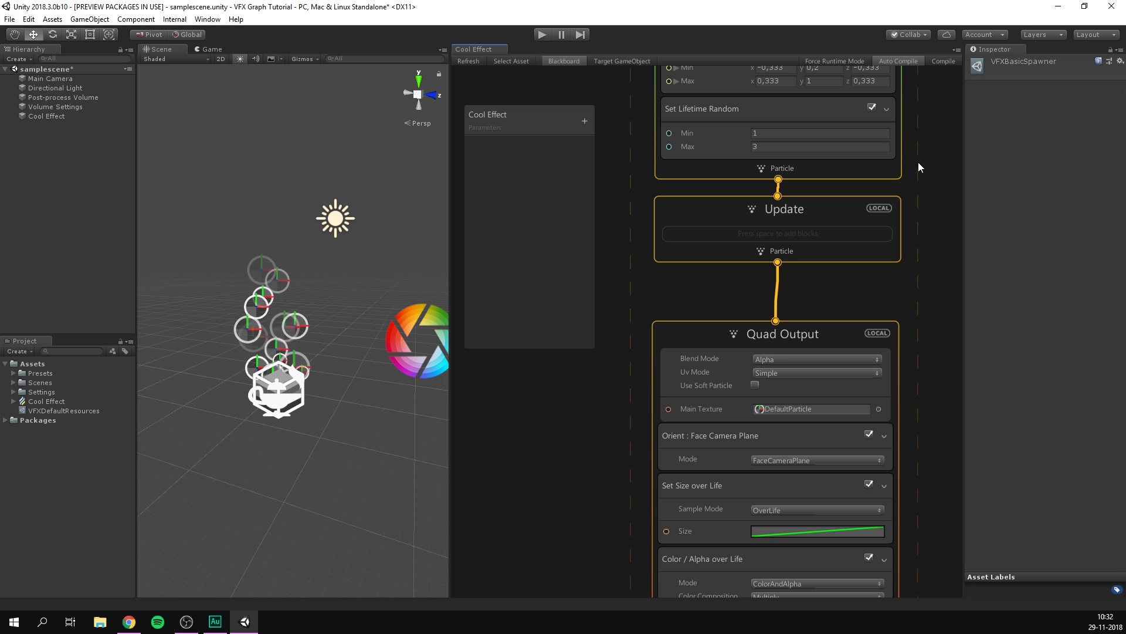
middle_drag(925, 352, 924, 213)
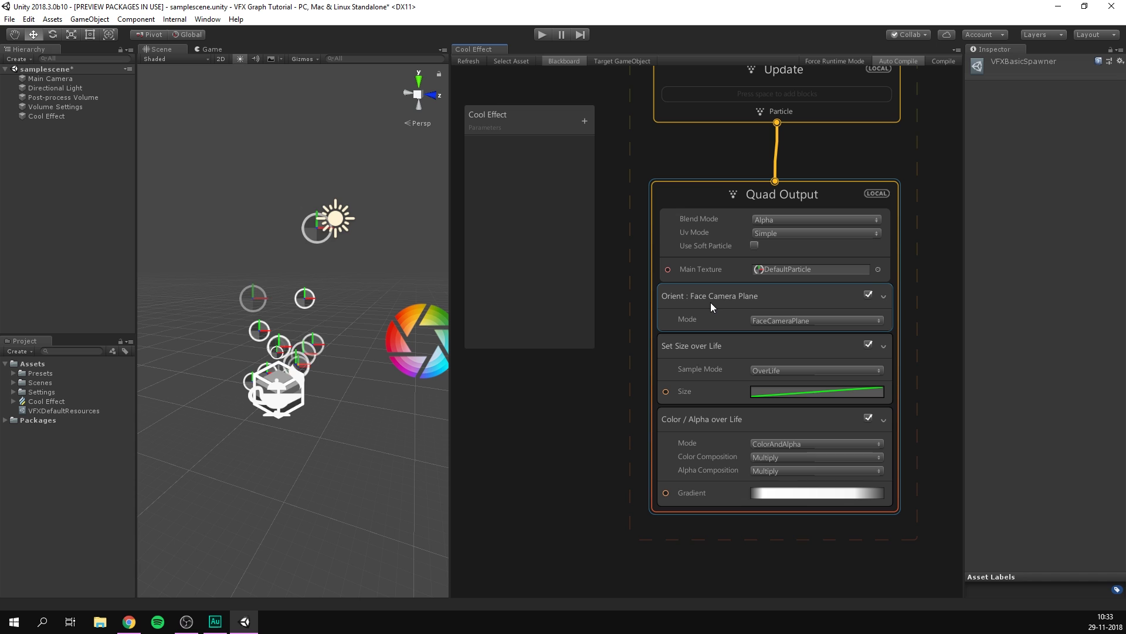
middle_drag(589, 137, 581, 457)
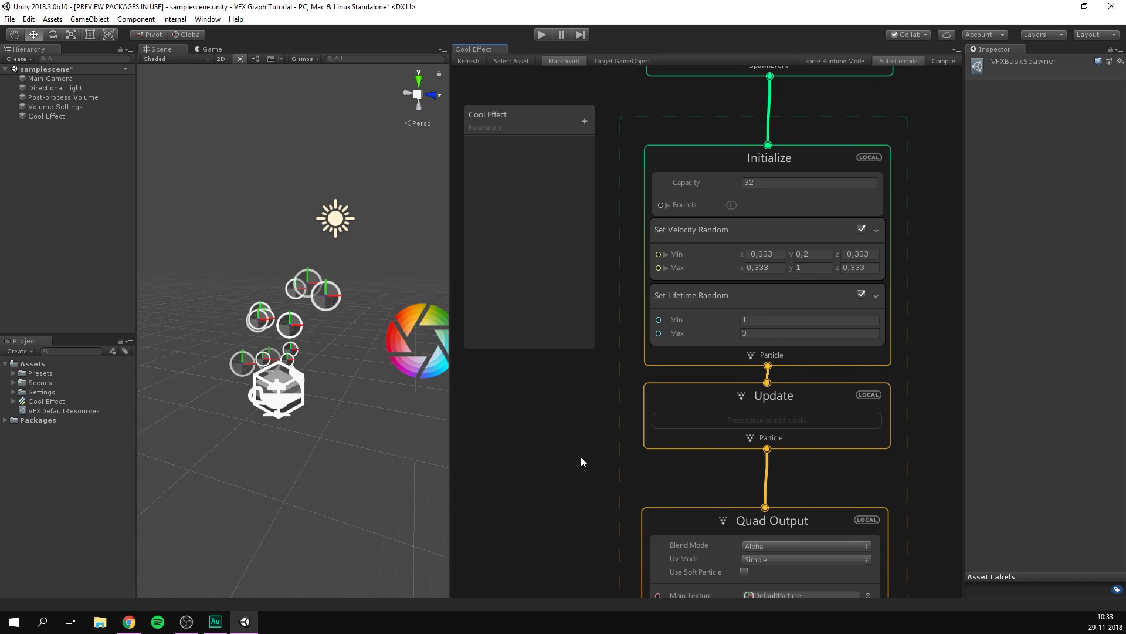
- Set Set Velocity Random's range to Min -1 and Max 1 on the x, y and z axes
click(699, 249)
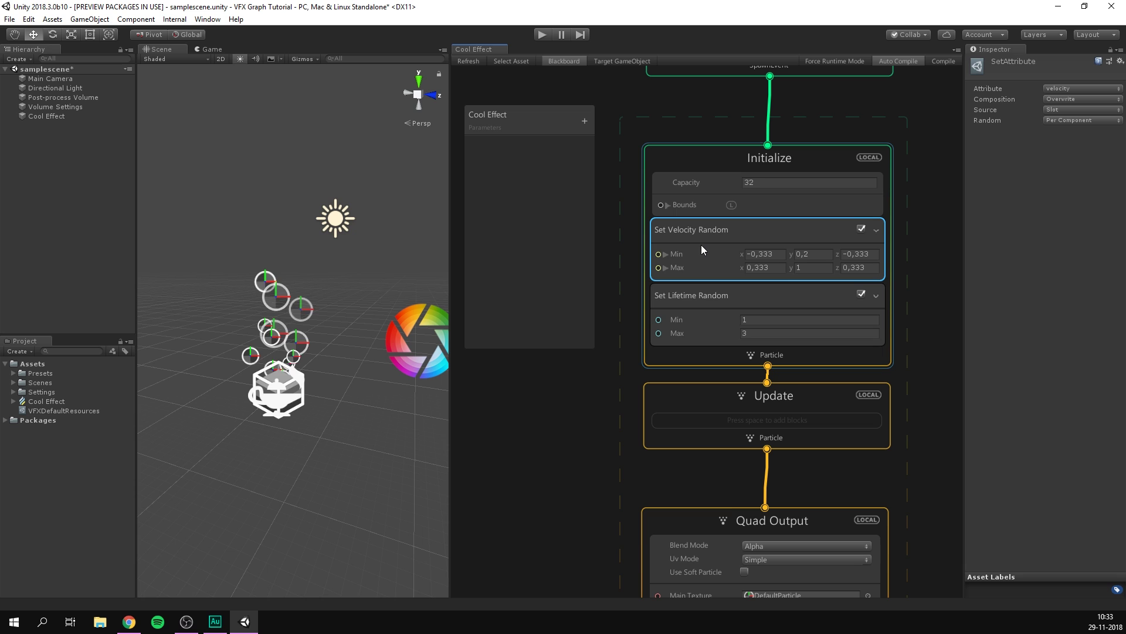
click(765, 254)
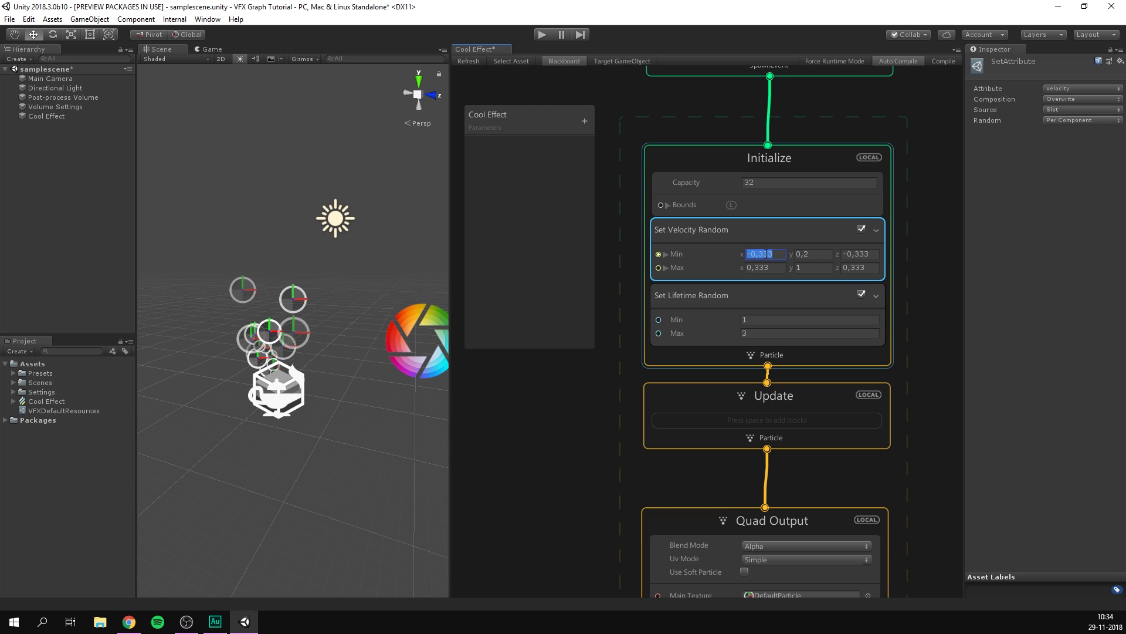
text(-1)
click(763, 267)
text(1)
click(820, 253)
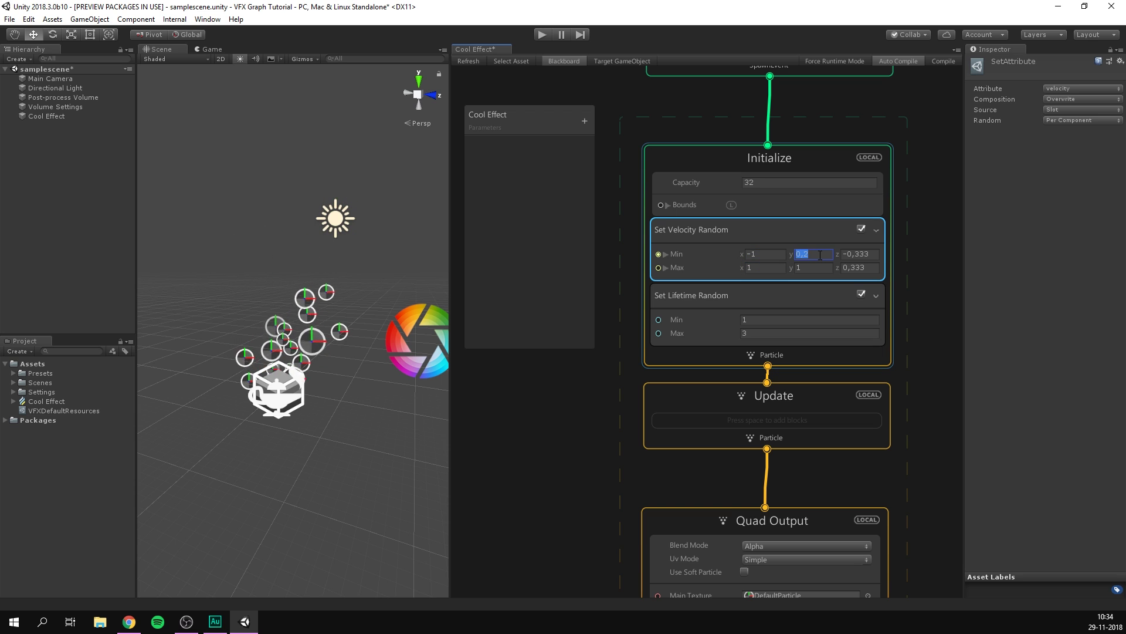
text(-1)
click(868, 254)
text(-1)
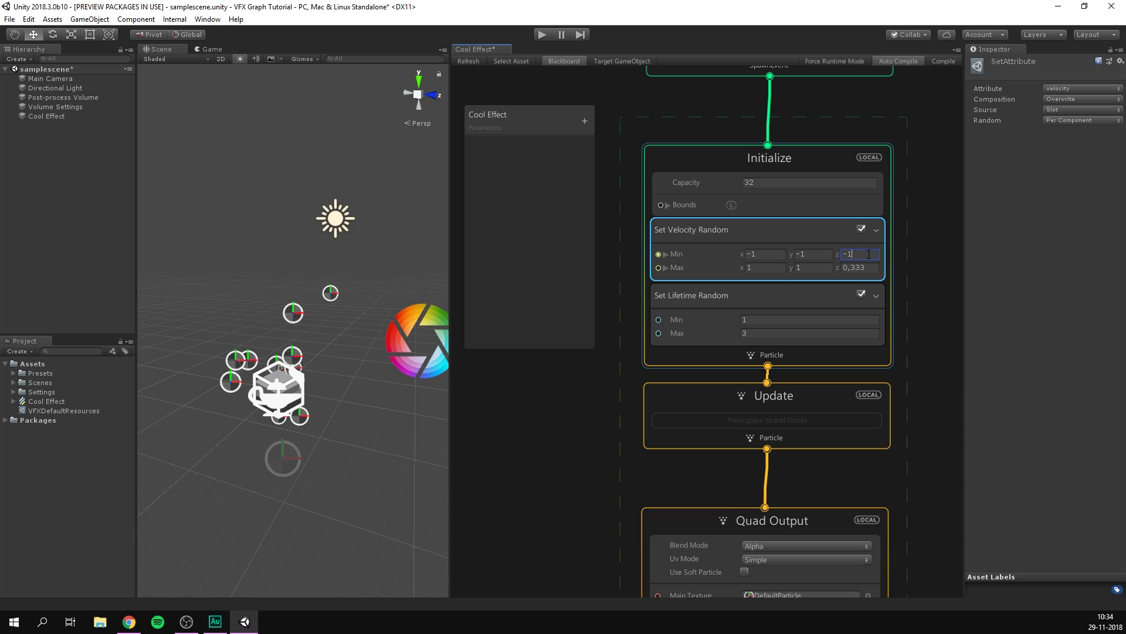
click(860, 267)
text(1)
click(933, 239)
alt+drag(296, 270, 216, 296)
- Delete the Set Velocity Random block, then undo to restore it
click(680, 229)
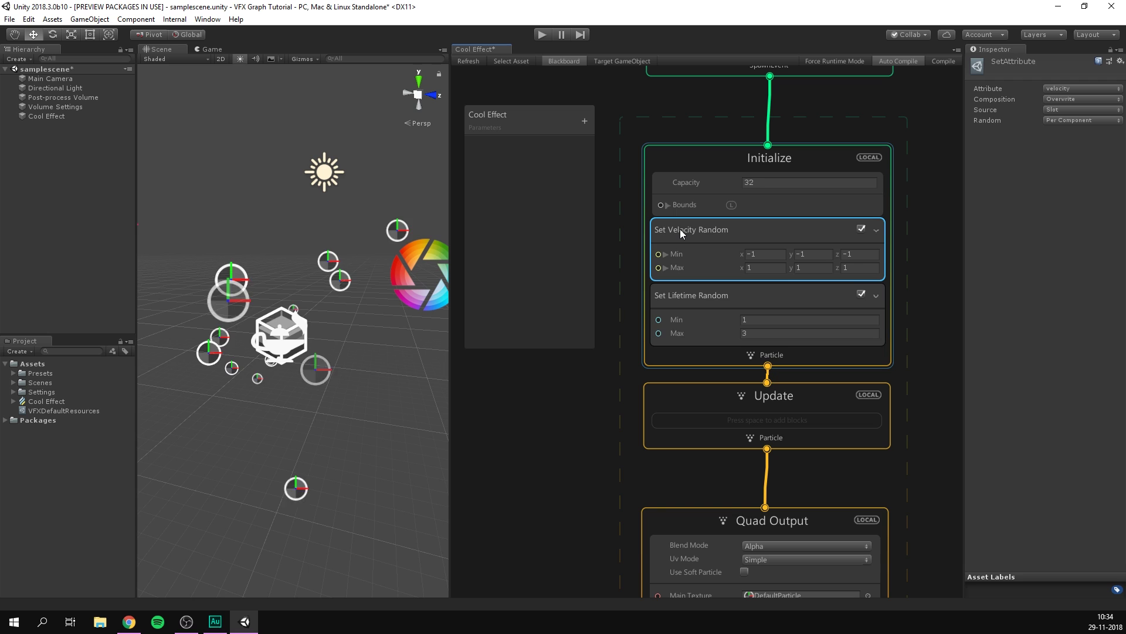
key(Delete)
click(304, 59)
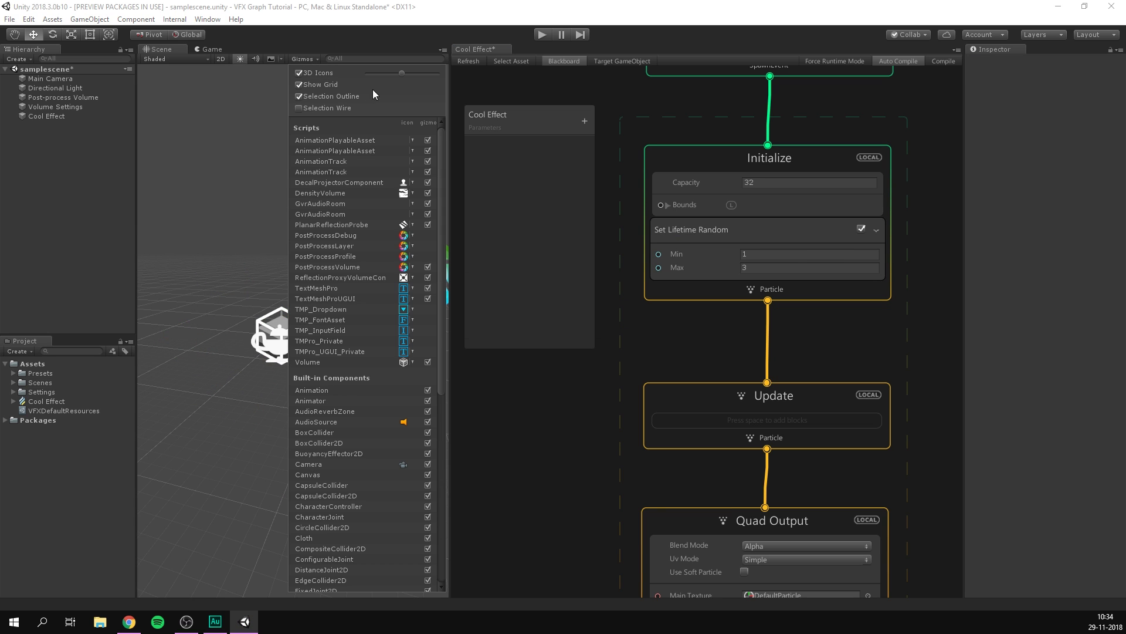
click(36, 192)
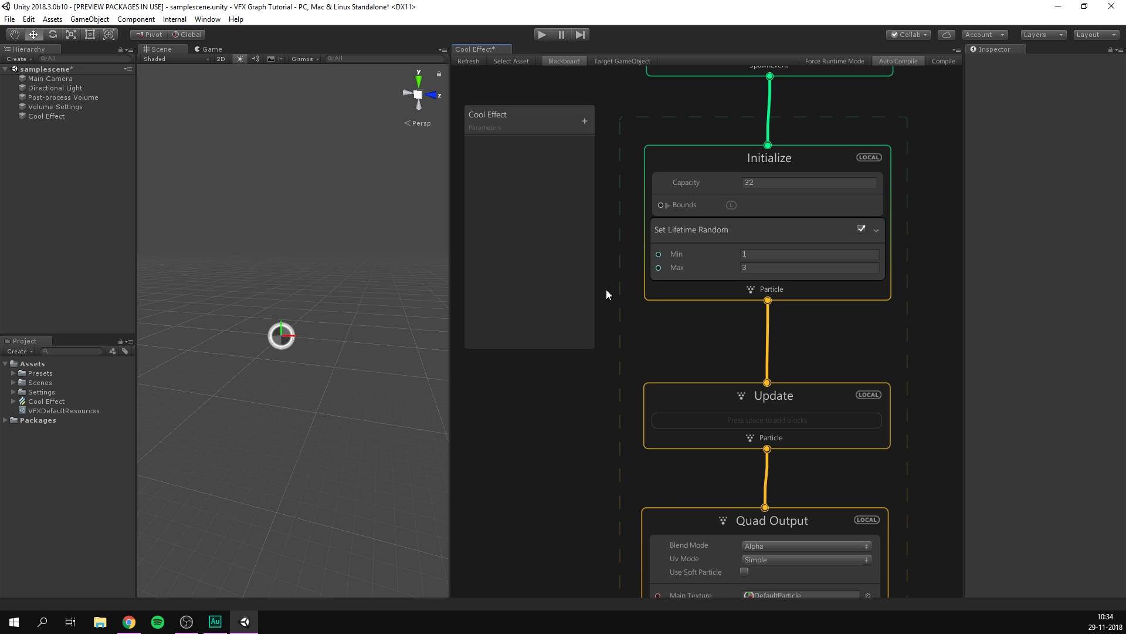
key(ctrl+z)
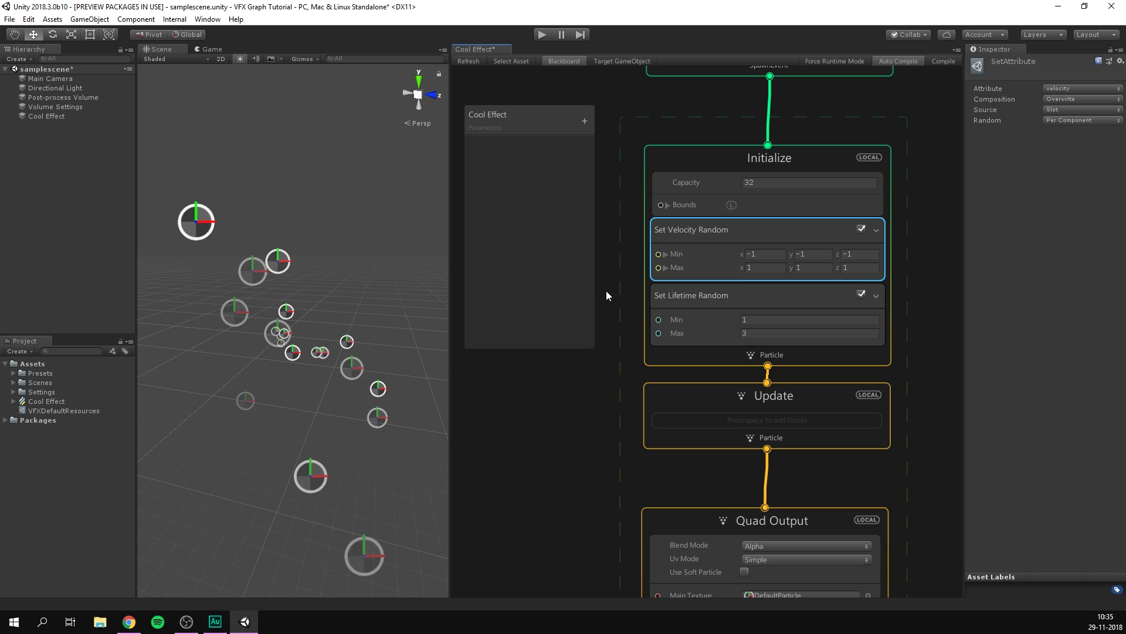
- Move Set Velocity Random to Update and back to Initialize, then set its Min y to 0,2
drag(642, 249, 700, 414)
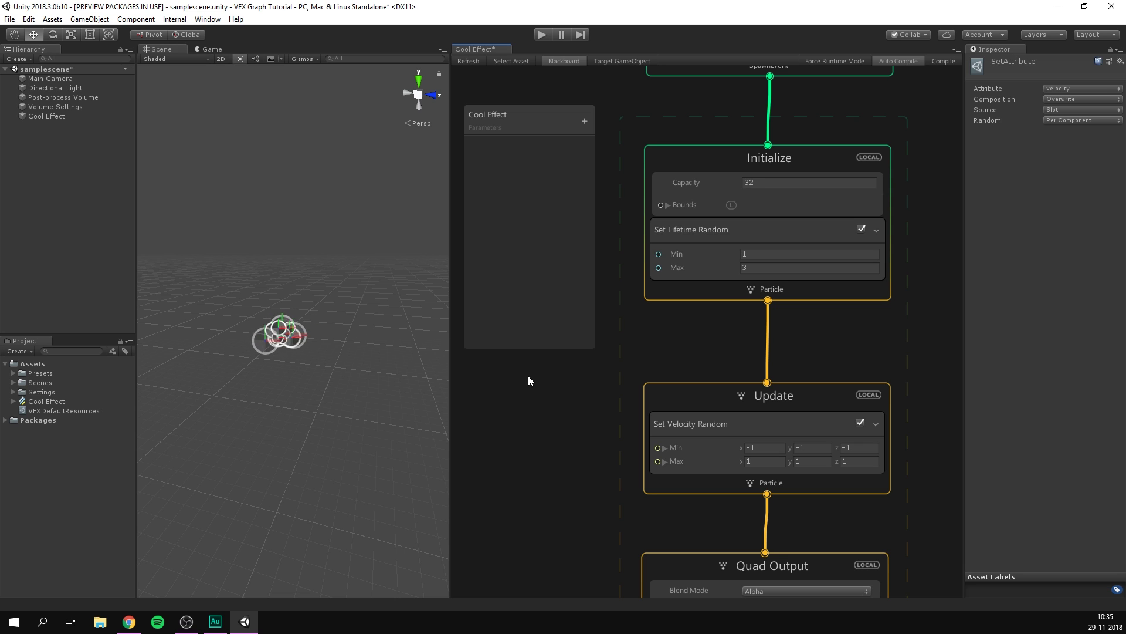
drag(670, 421, 675, 216)
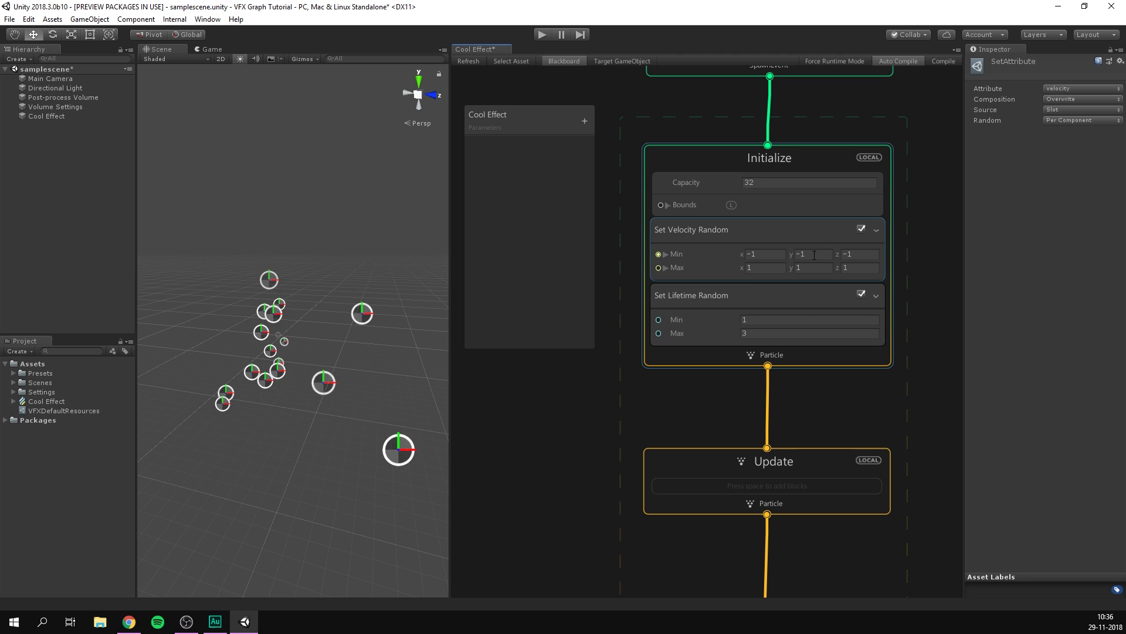
click(814, 254)
text(0,2)
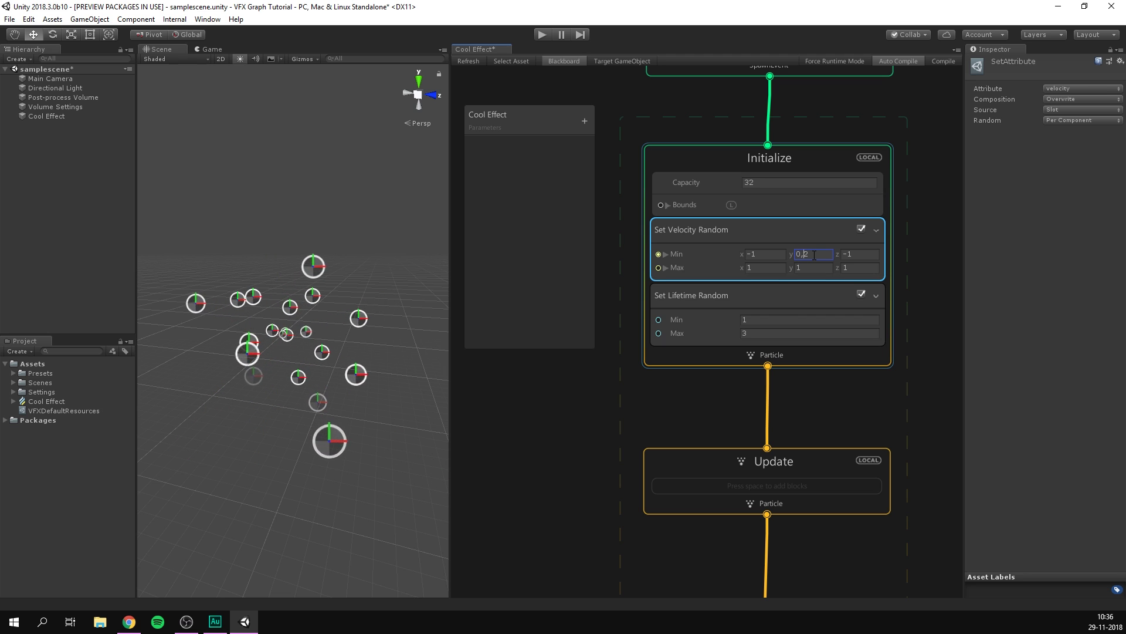
click(599, 419)
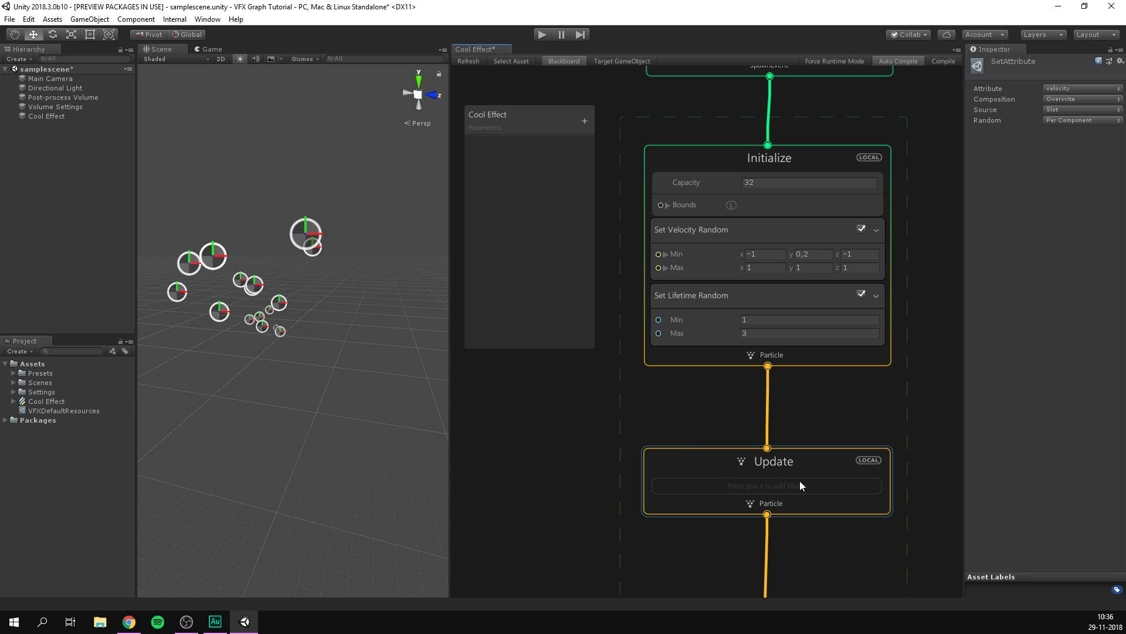
- Search 'gravity' in block search and add a Gravity (Force) block to Update
key(space)
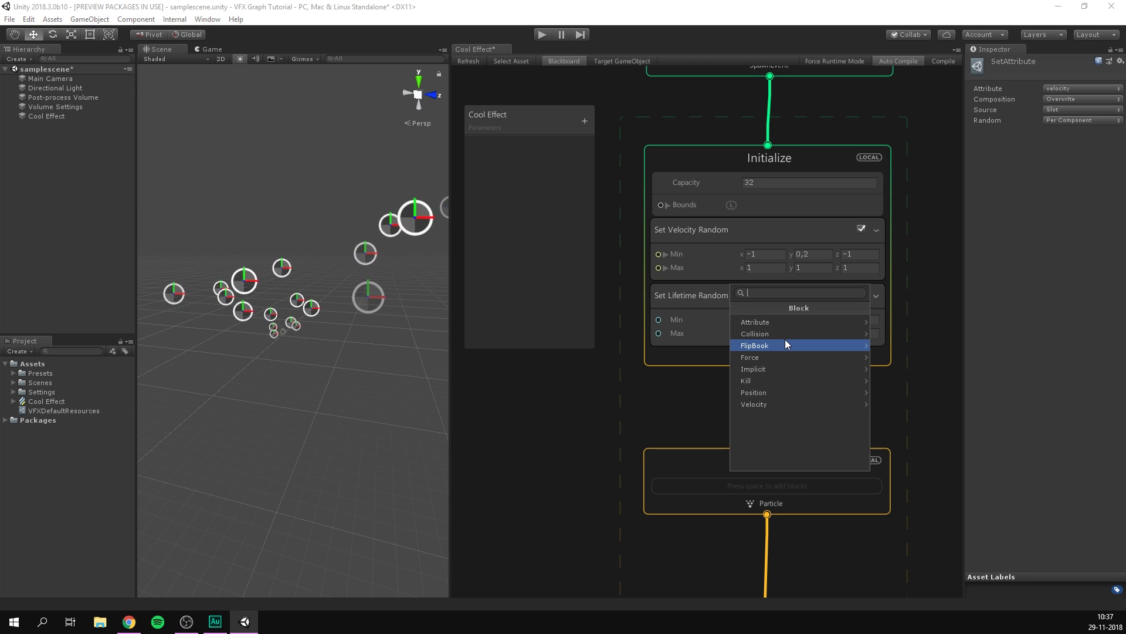
key(Up)
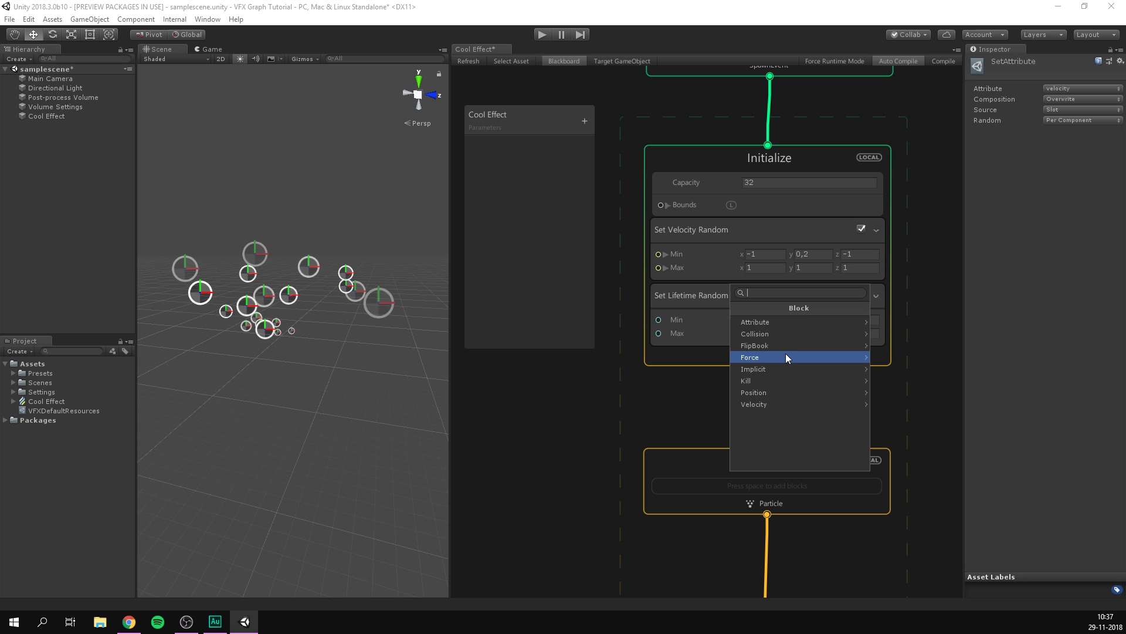
text(gravity)
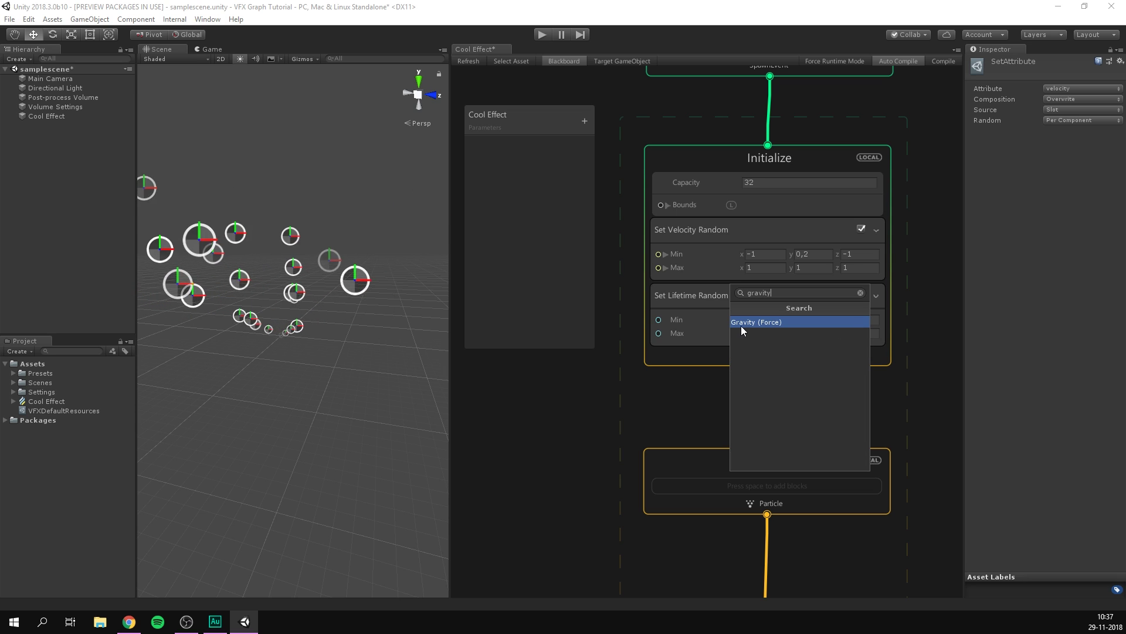
click(797, 322)
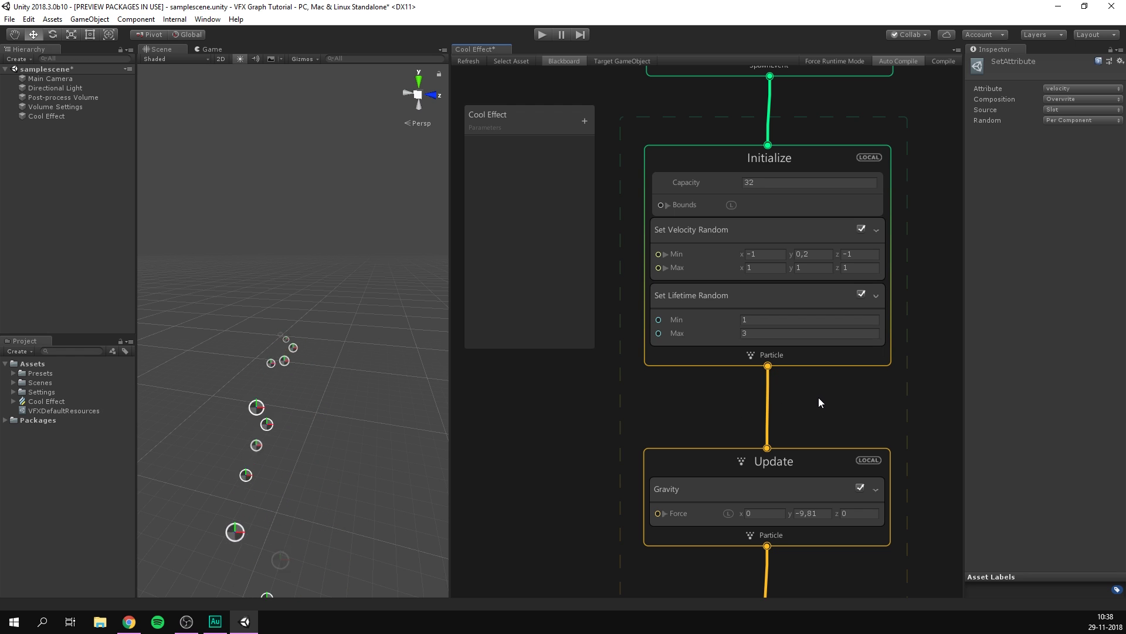
click(821, 405)
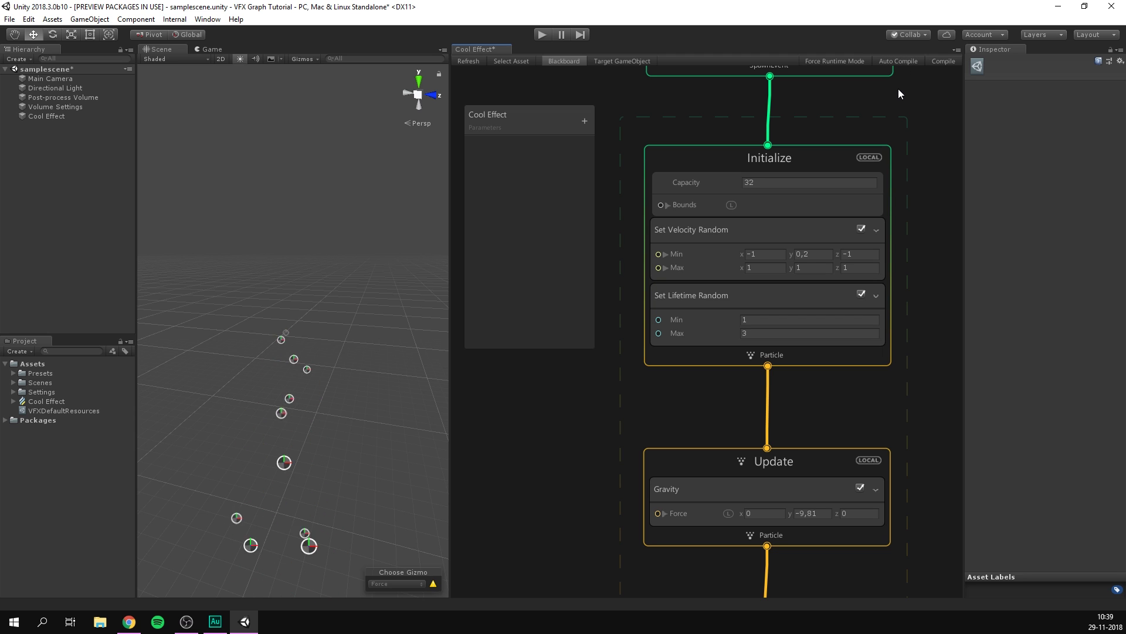
- Set the Gravity force y to -2, delete the Gravity block, and enable Auto Compile
click(816, 514)
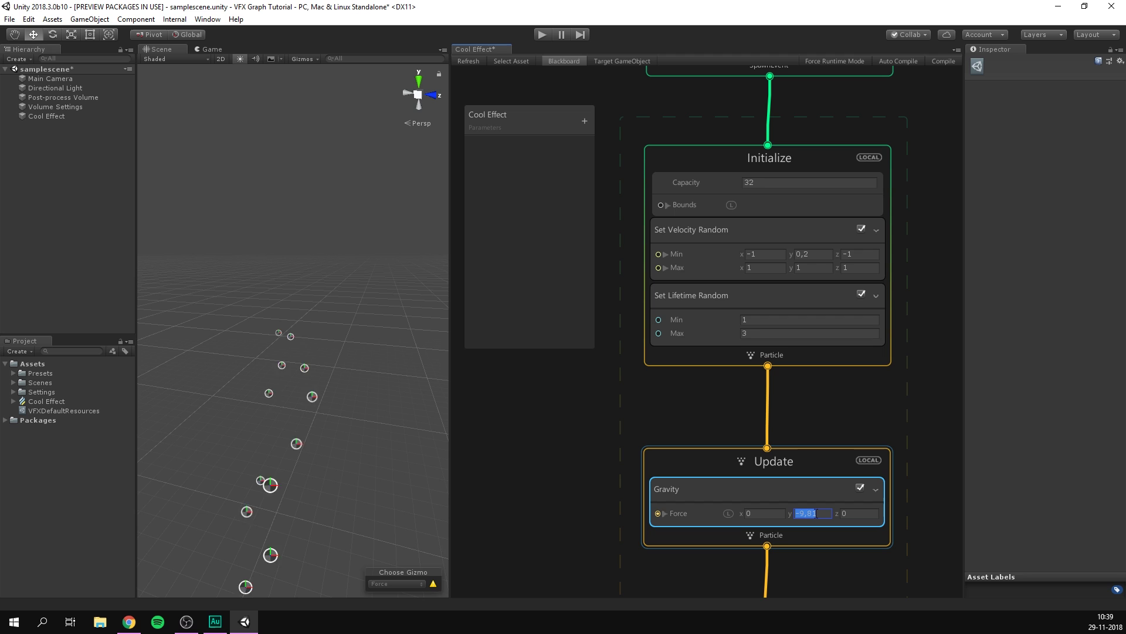
click(865, 416)
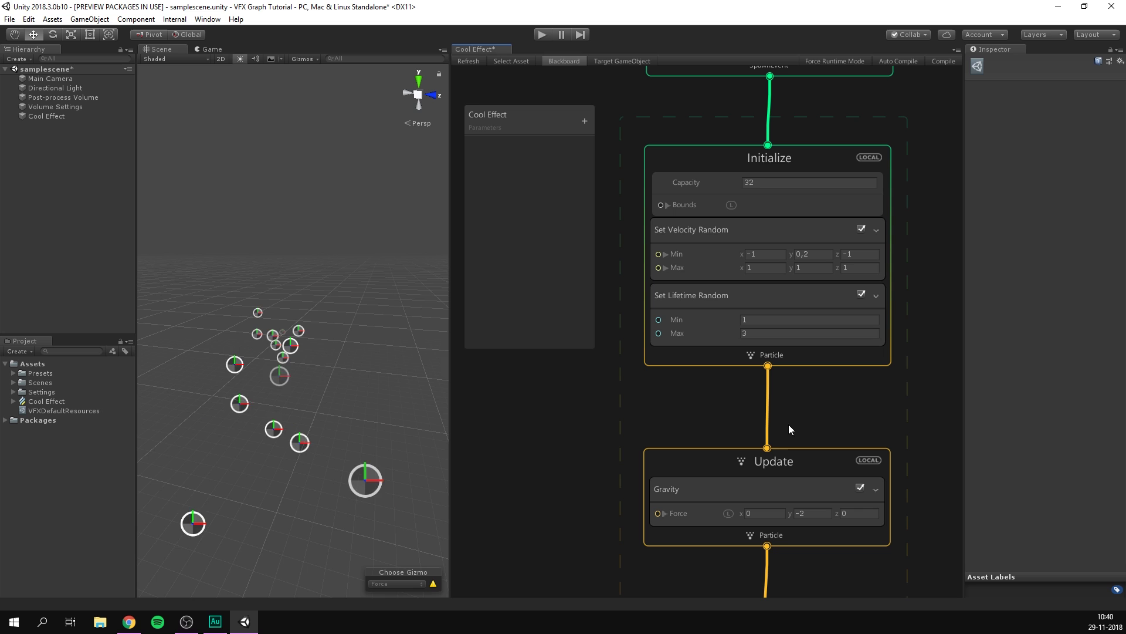
click(776, 478)
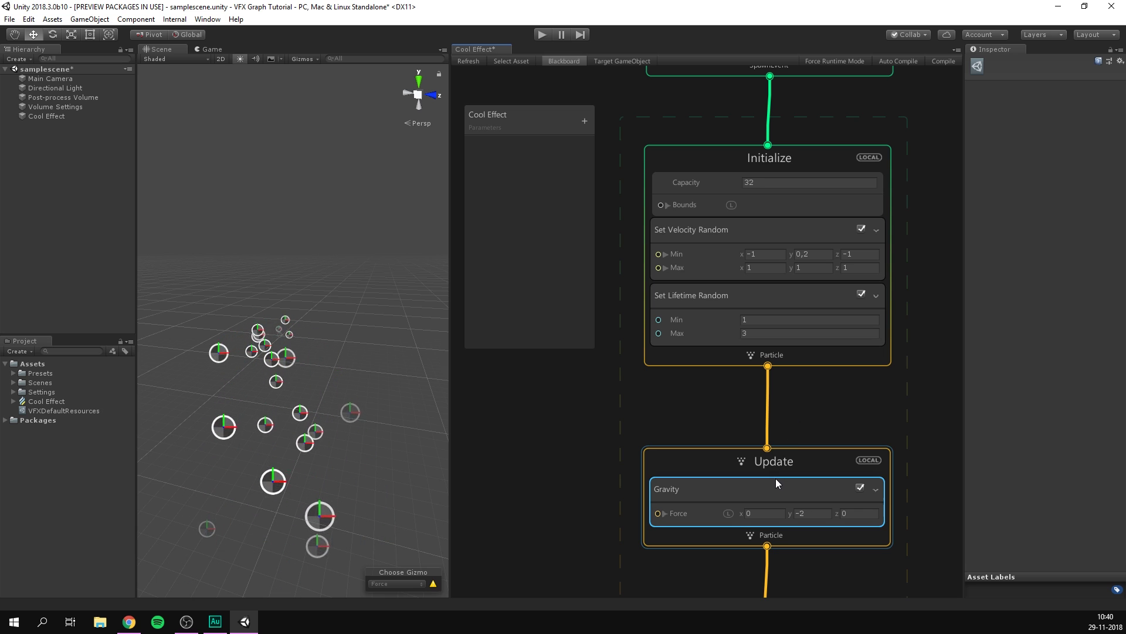
key(Delete)
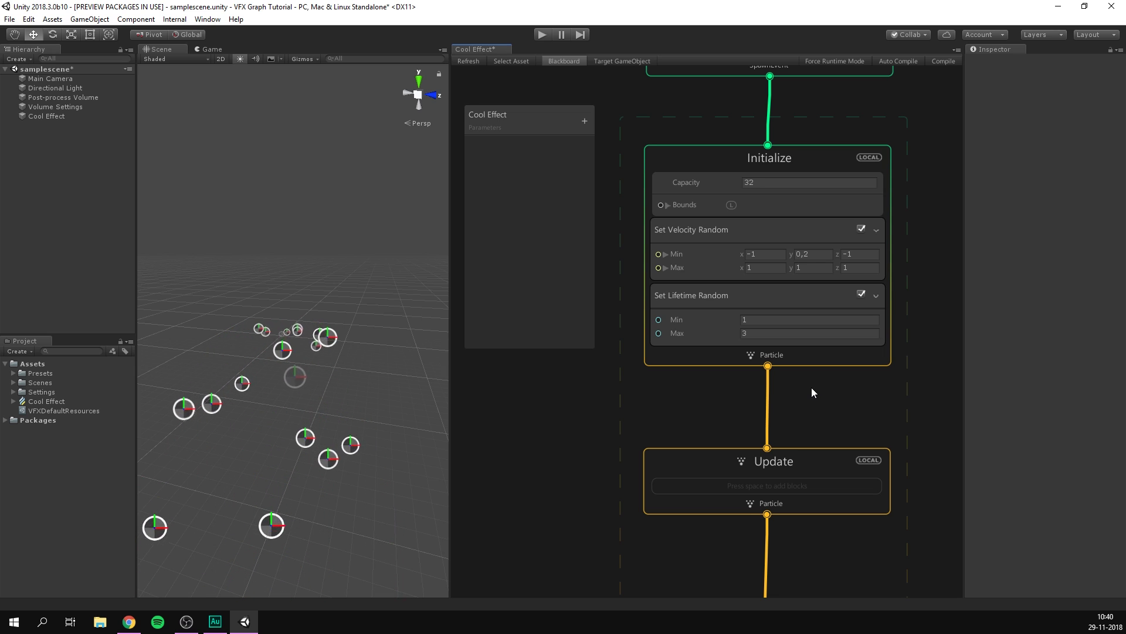
click(945, 61)
click(898, 61)
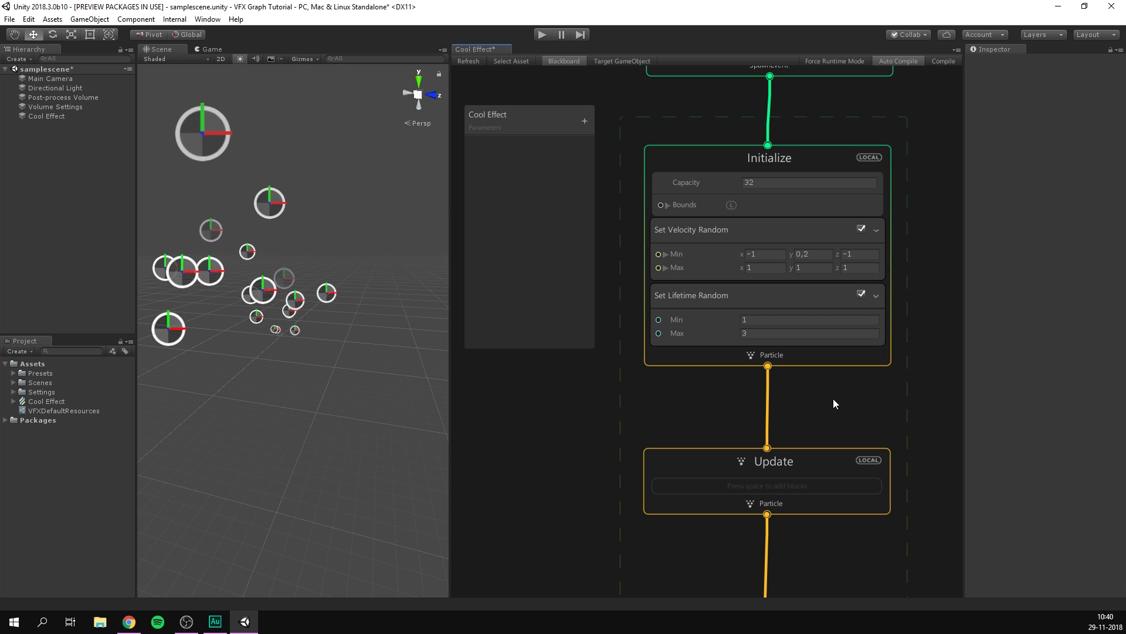
- Set the Constant Spawn Rate to 10000
middle_drag(828, 385, 829, 492)
click(814, 159)
text(10)
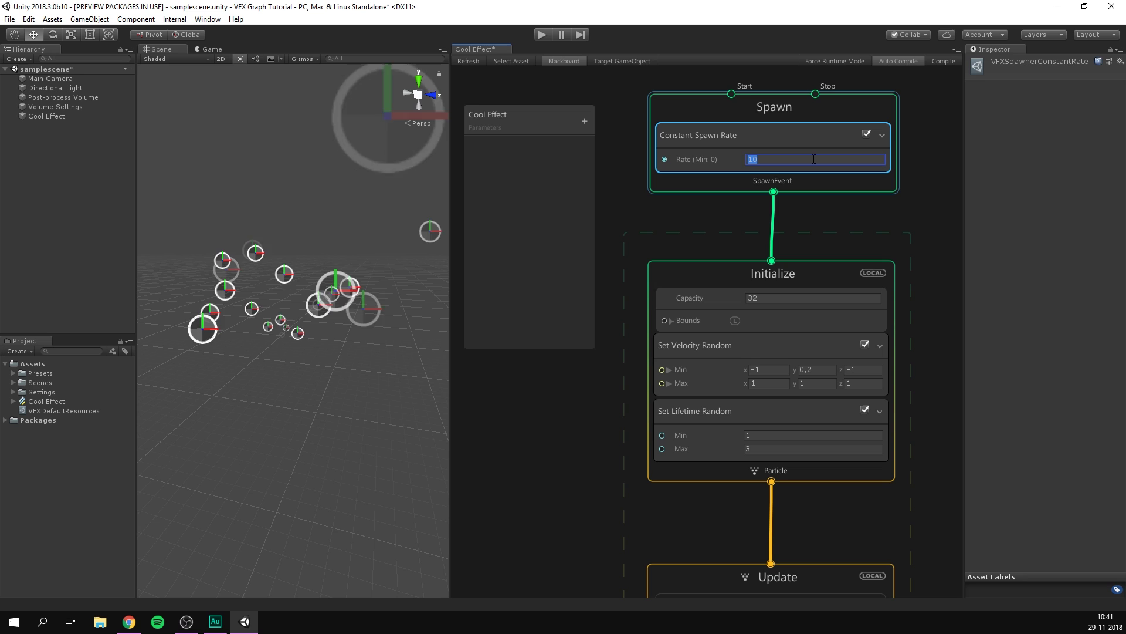
text(000)
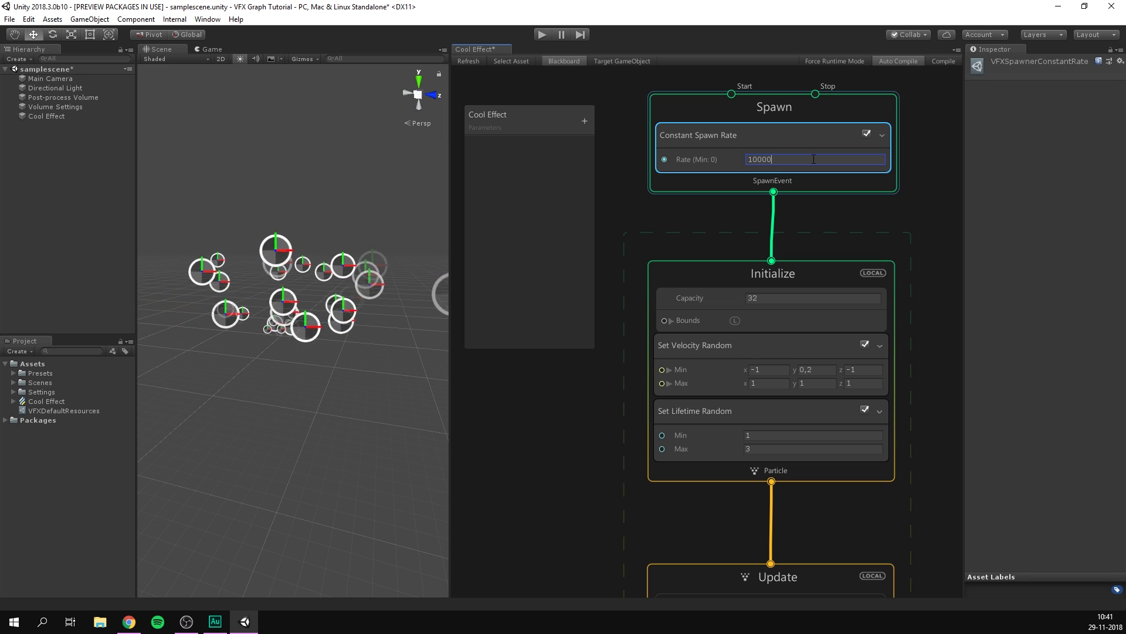
click(911, 185)
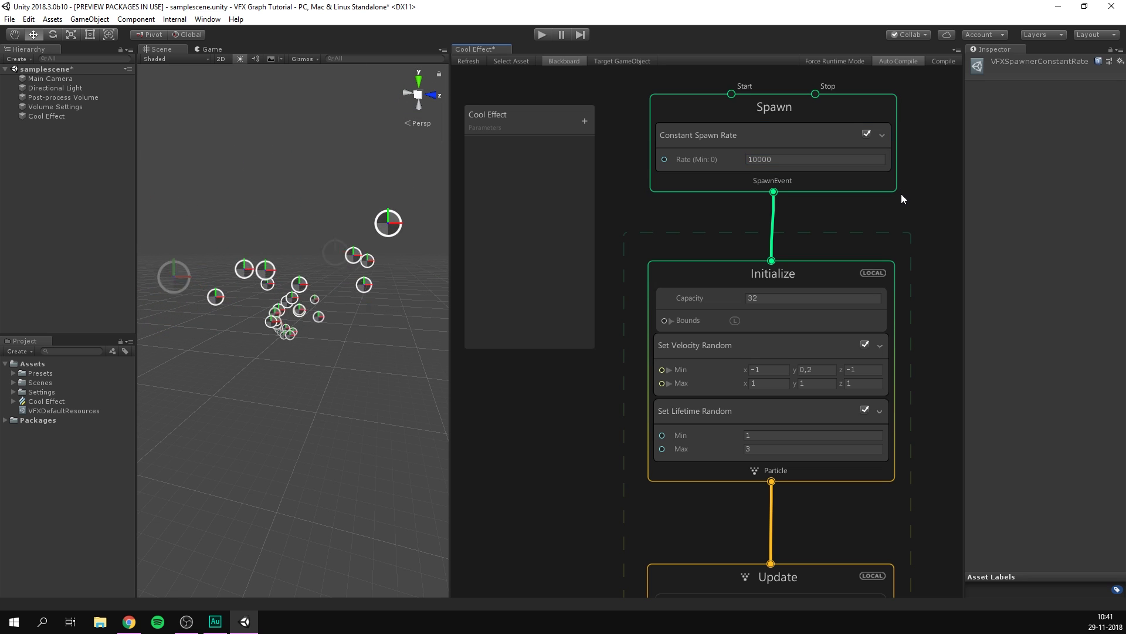
- Set Initialize Capacity to 20000 and orbit the scene around the dense particle cloud
click(764, 295)
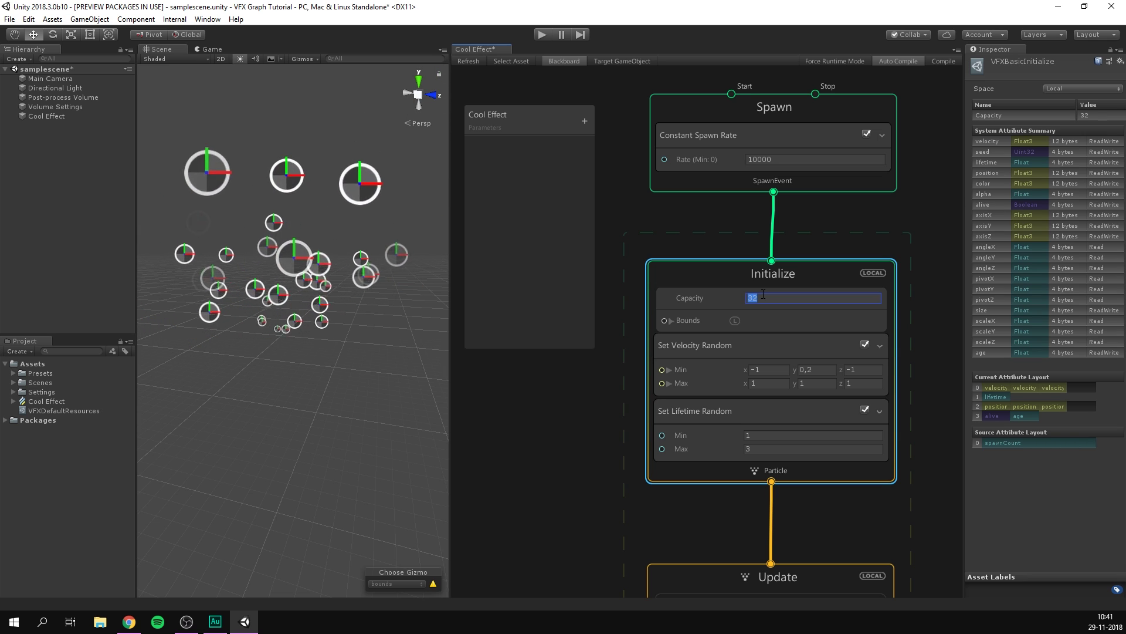
text(20000)
click(534, 225)
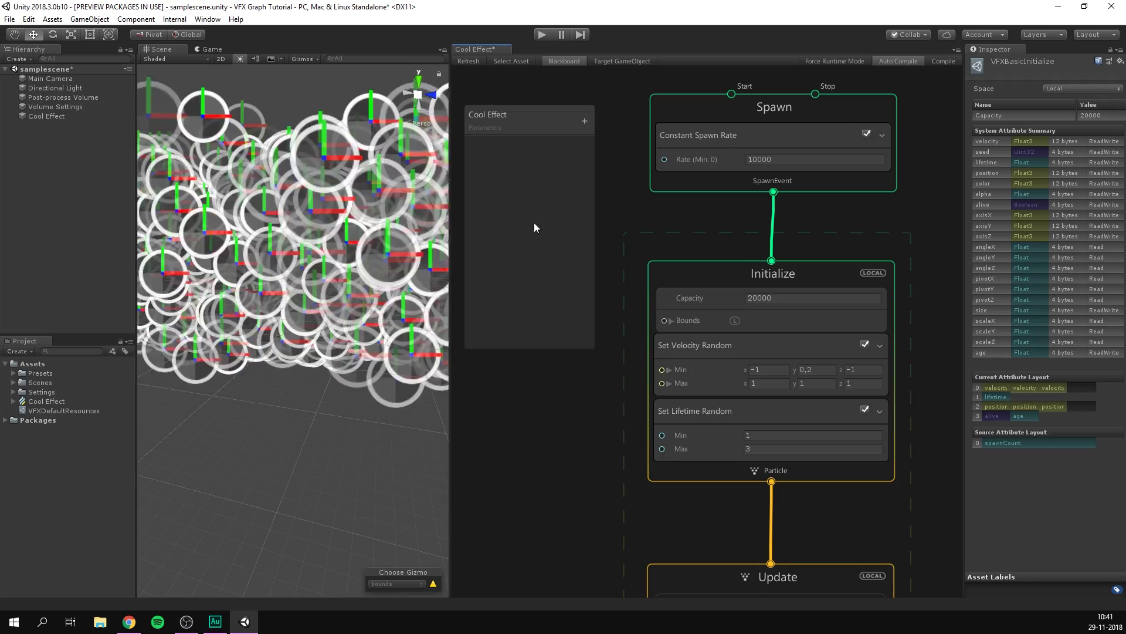
alt+drag(325, 234, 341, 222)
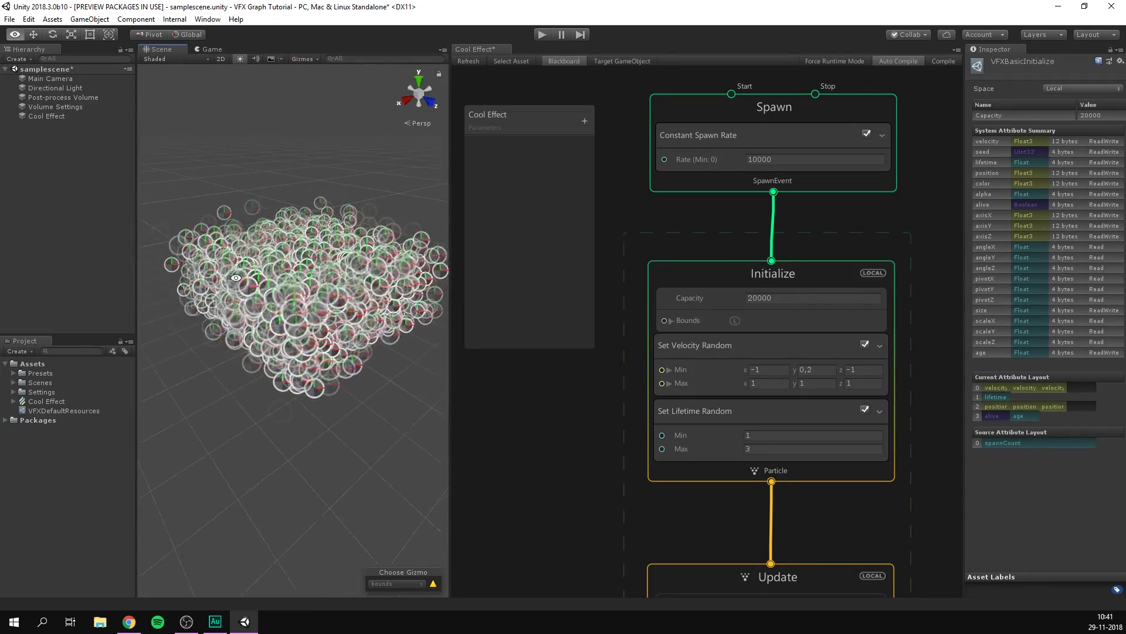
alt+drag(236, 278, 322, 277)
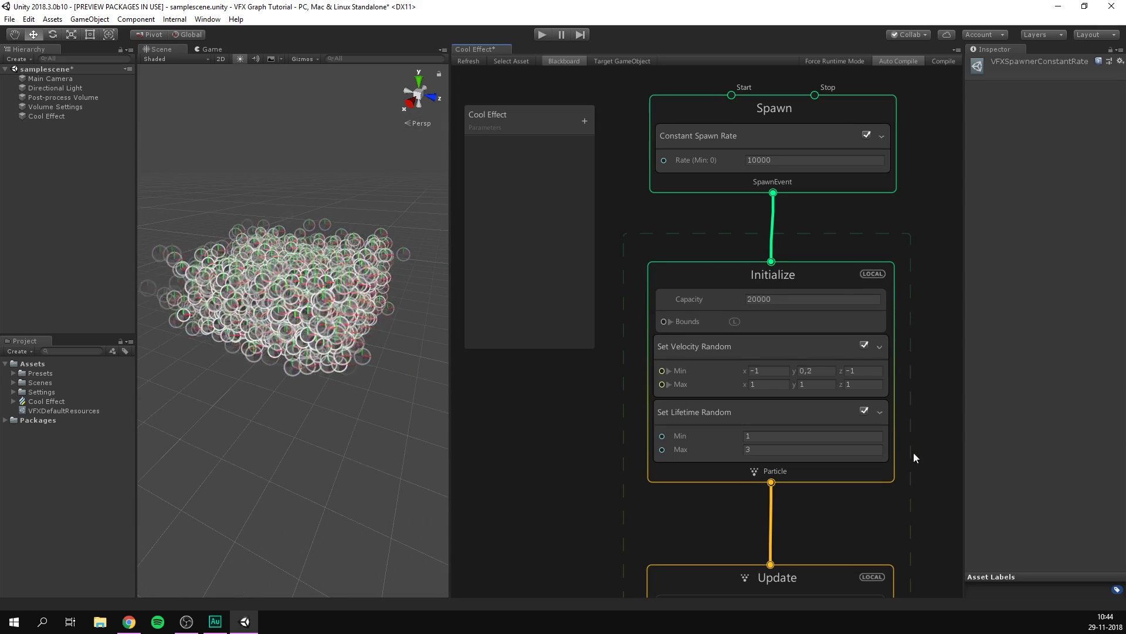
- Drag the Set Size over Life curve's end key down to about 0.4 to shrink the particles
middle_drag(913, 452, 925, 3)
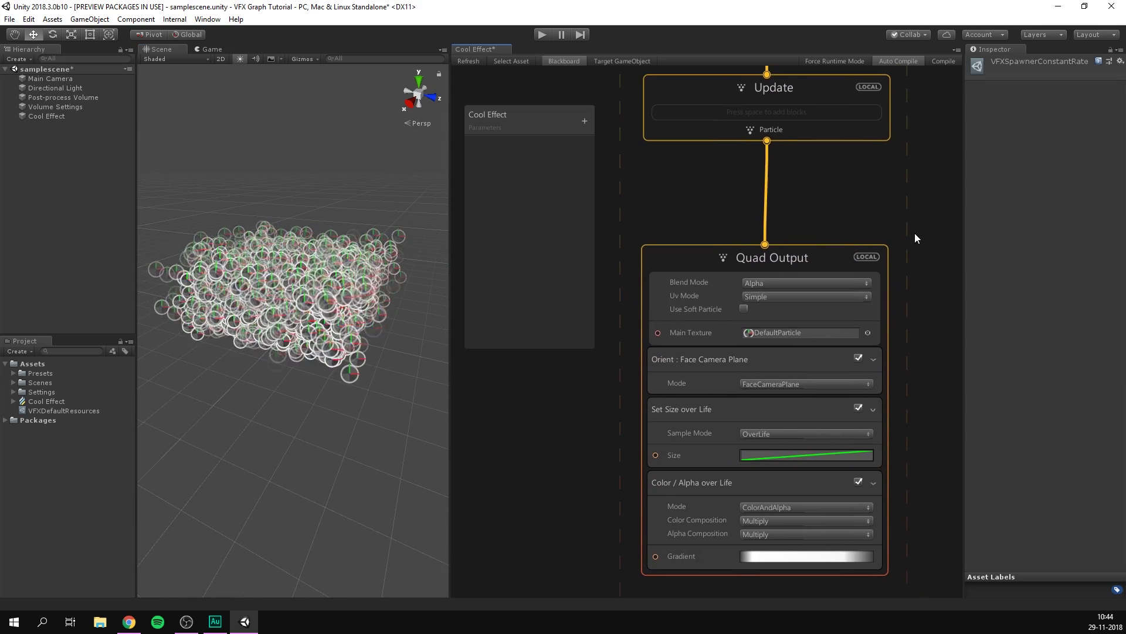
middle_drag(914, 234, 915, 194)
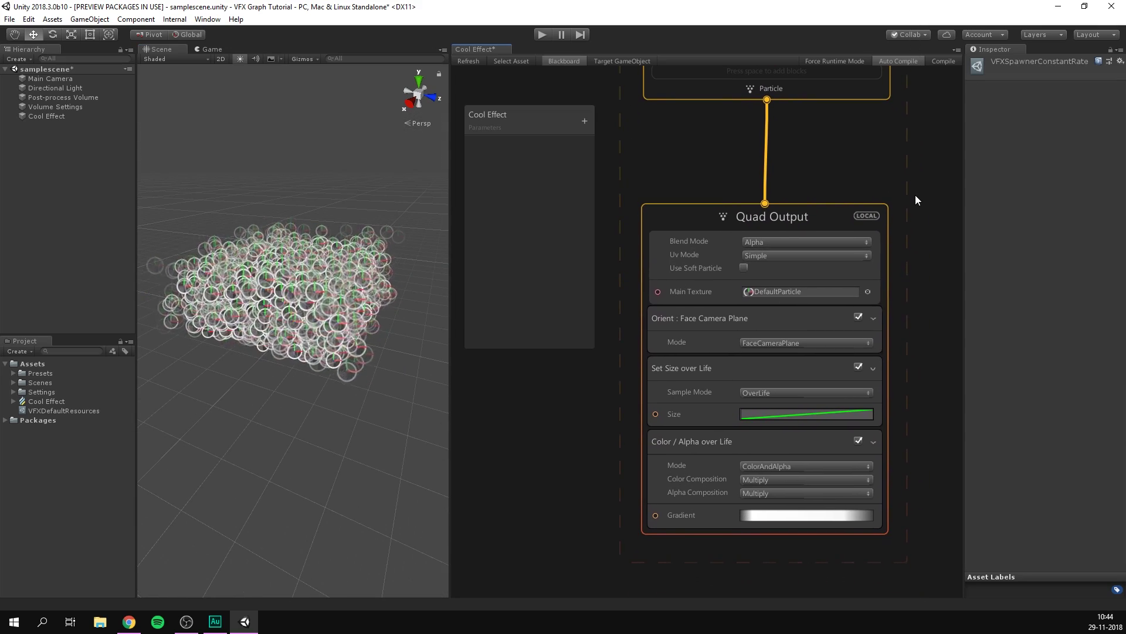
click(723, 374)
click(765, 416)
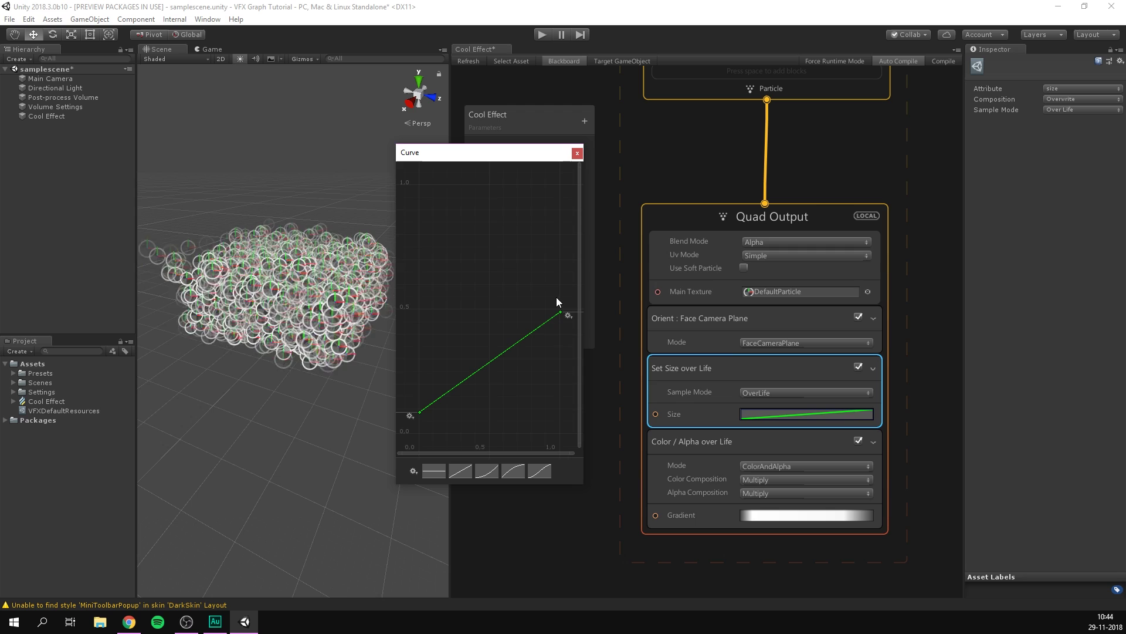
click(560, 312)
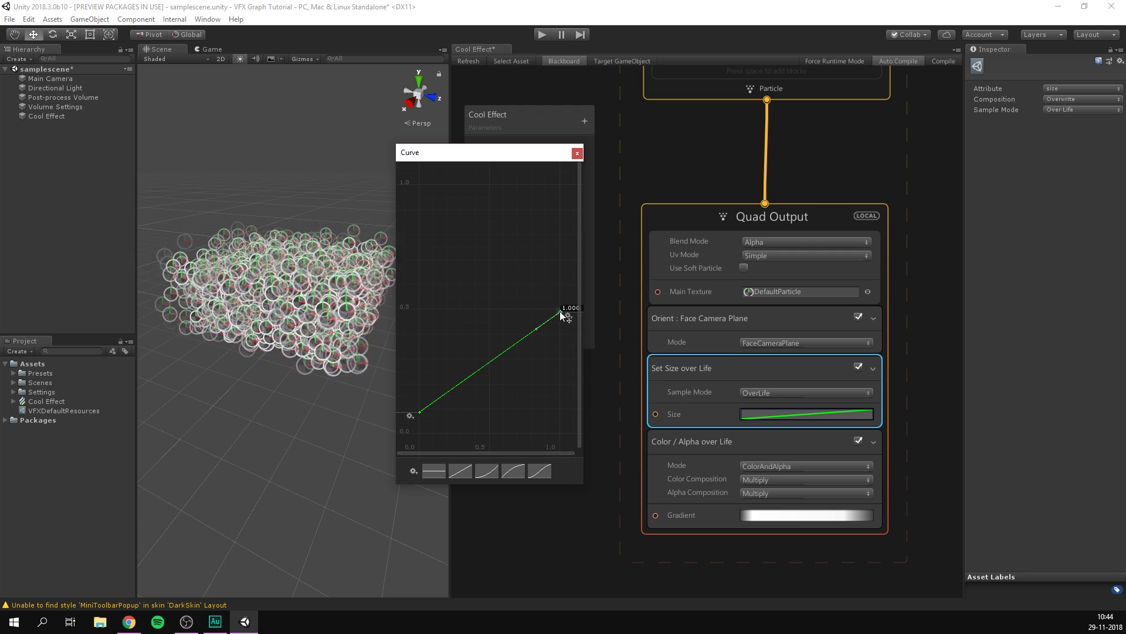
drag(560, 313, 565, 397)
click(578, 154)
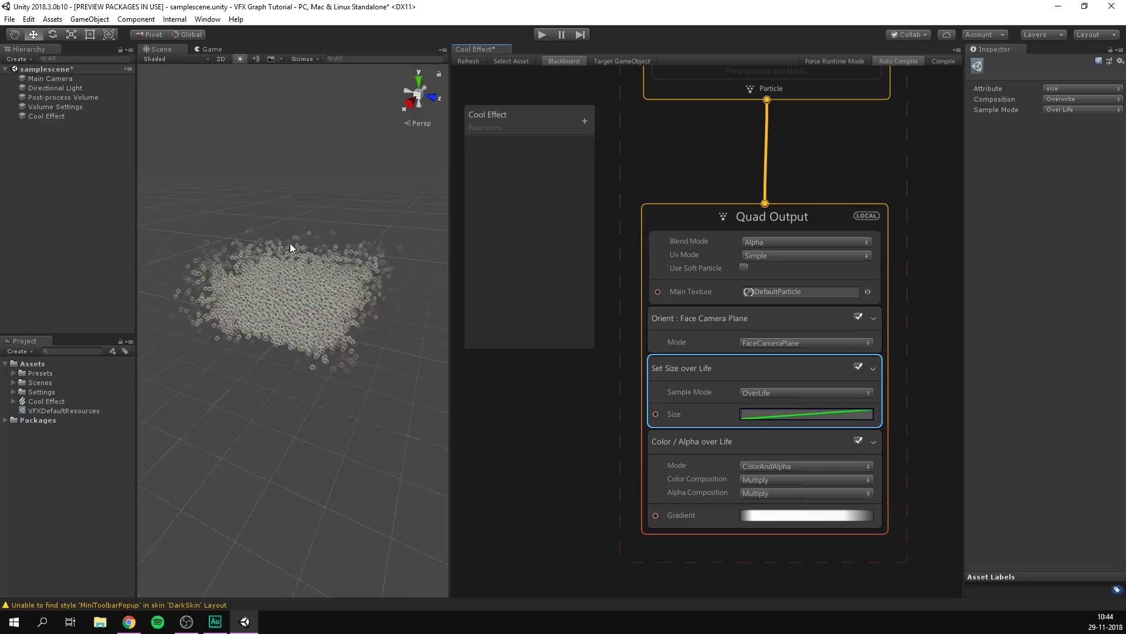
scroll(289, 243, up, 5)
mouse_move(290, 243)
alt+mouse_down()
mouse_move(193, 220)
mouse_move(326, 293)
mouse_move(318, 234)
mouse_move(293, 231)
alt+mouse_up()
scroll(325, 294, up, 5)
scroll(323, 244, down, 10)
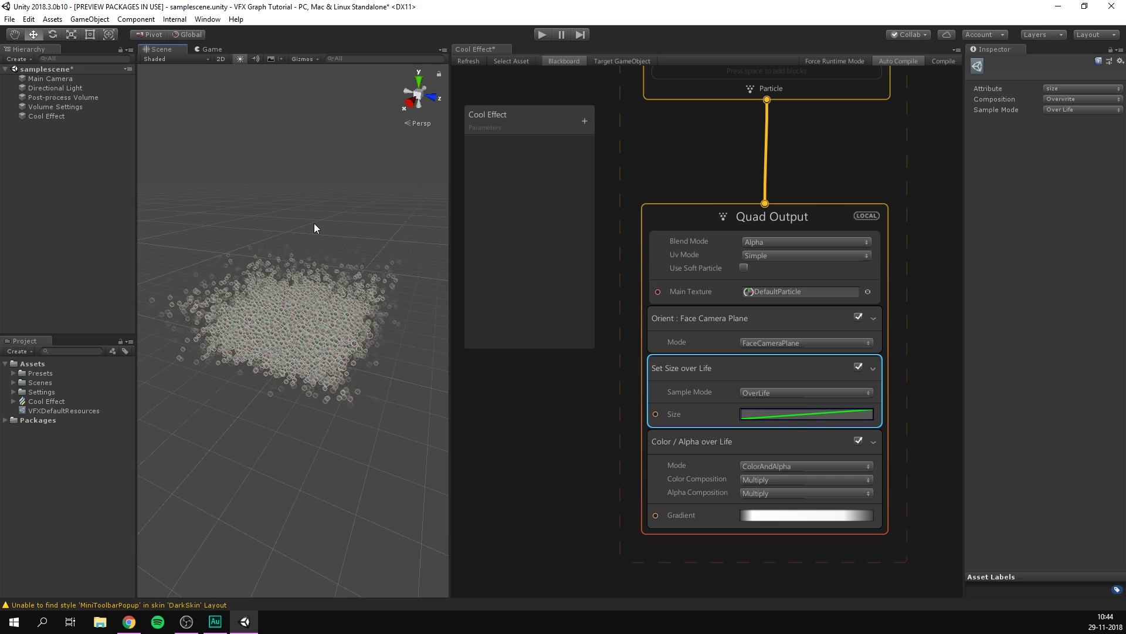
- Select and delete every node in the Cool Effect graph
key(ctrl+a)
key(f)
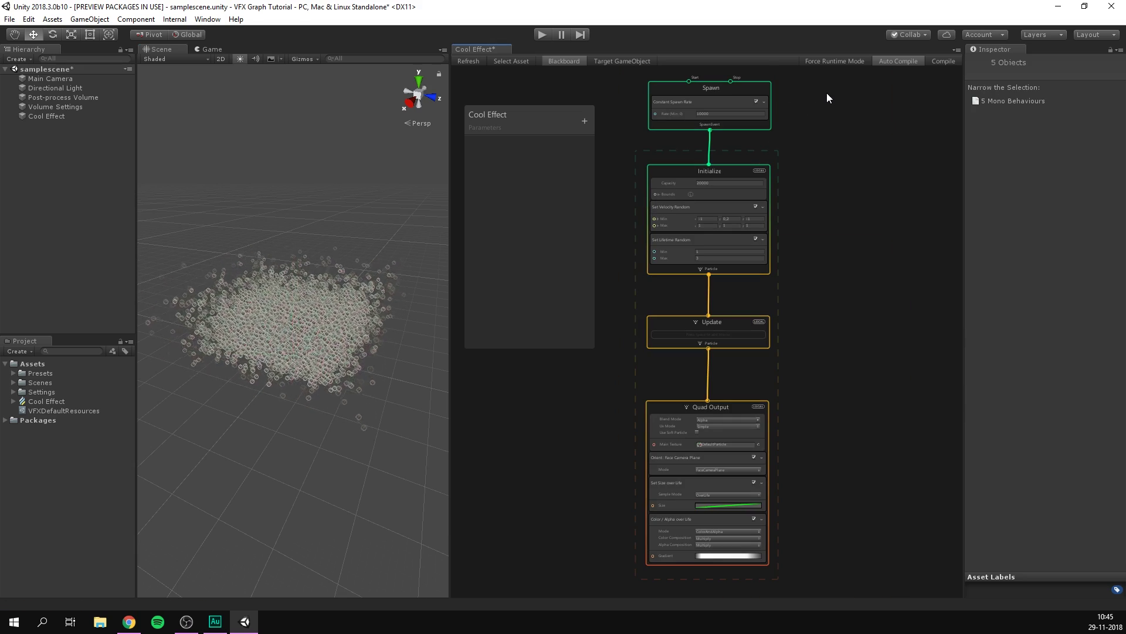
drag(827, 97, 592, 559)
key(Delete)
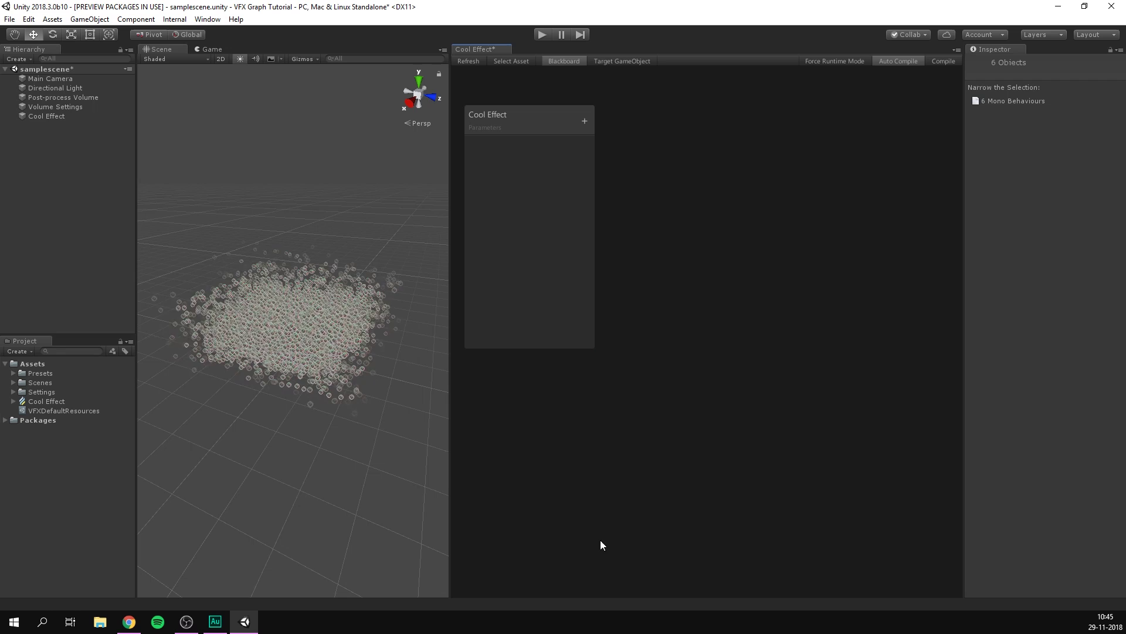
- Try adding empty and simple particle system templates, deleting each again
key(space)
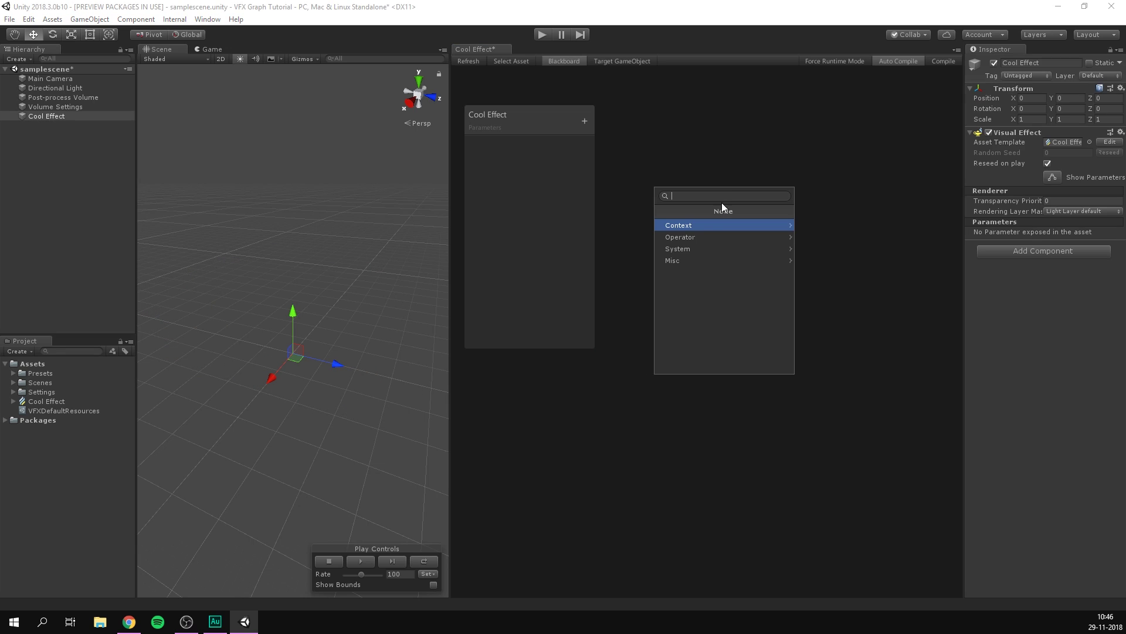
click(708, 249)
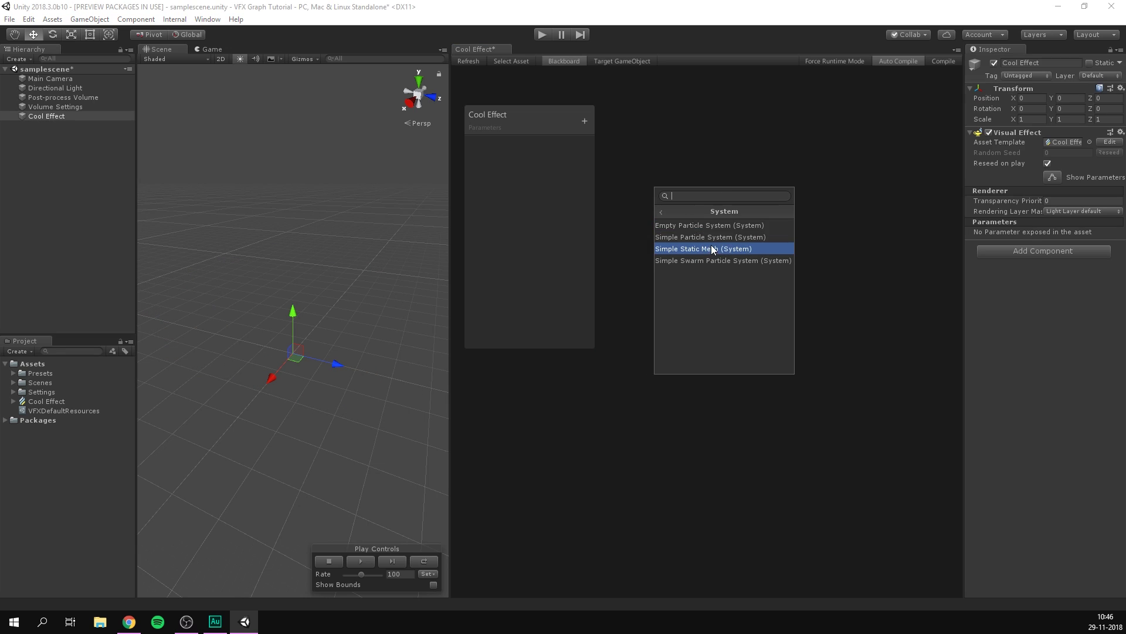
click(775, 224)
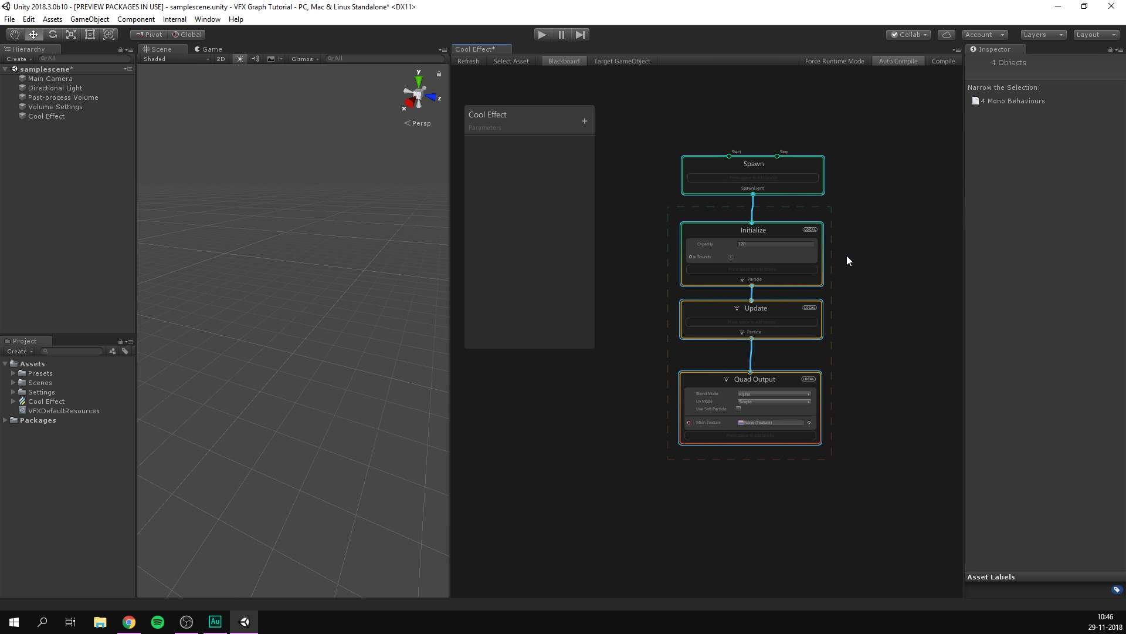
scroll(844, 255, up, 1)
middle_drag(844, 257, 856, 262)
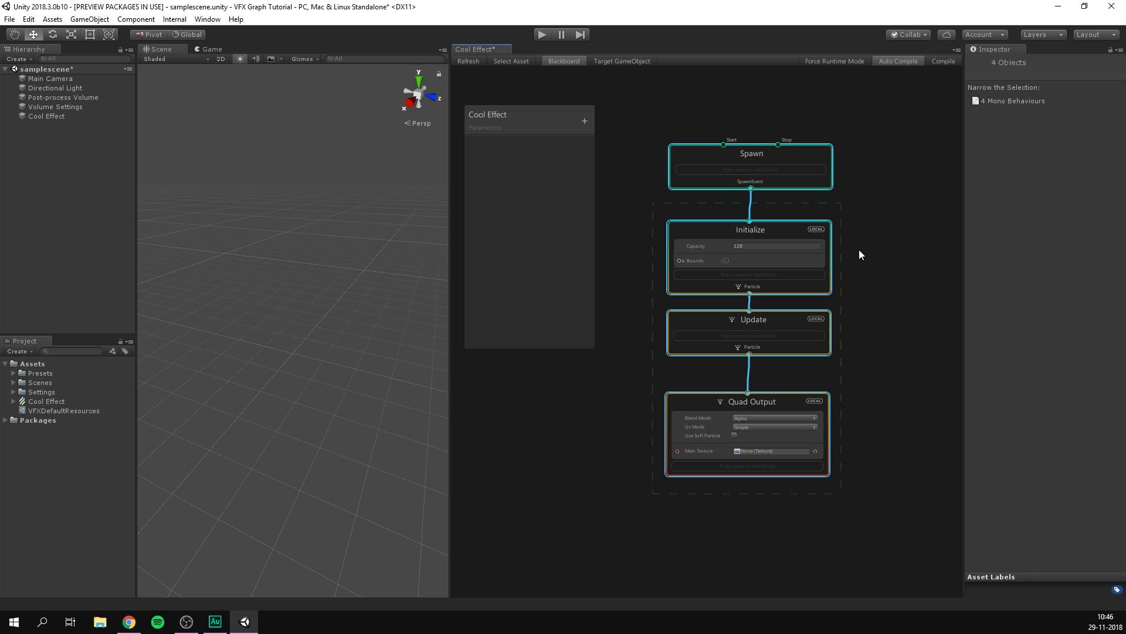
click(858, 249)
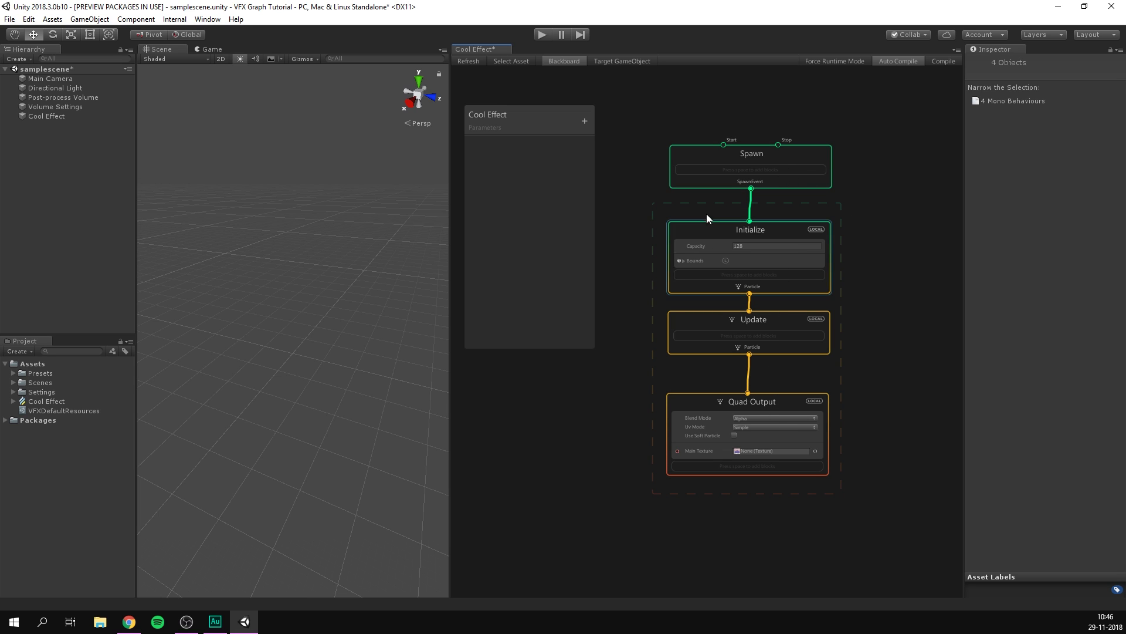
key(Delete)
key(space)
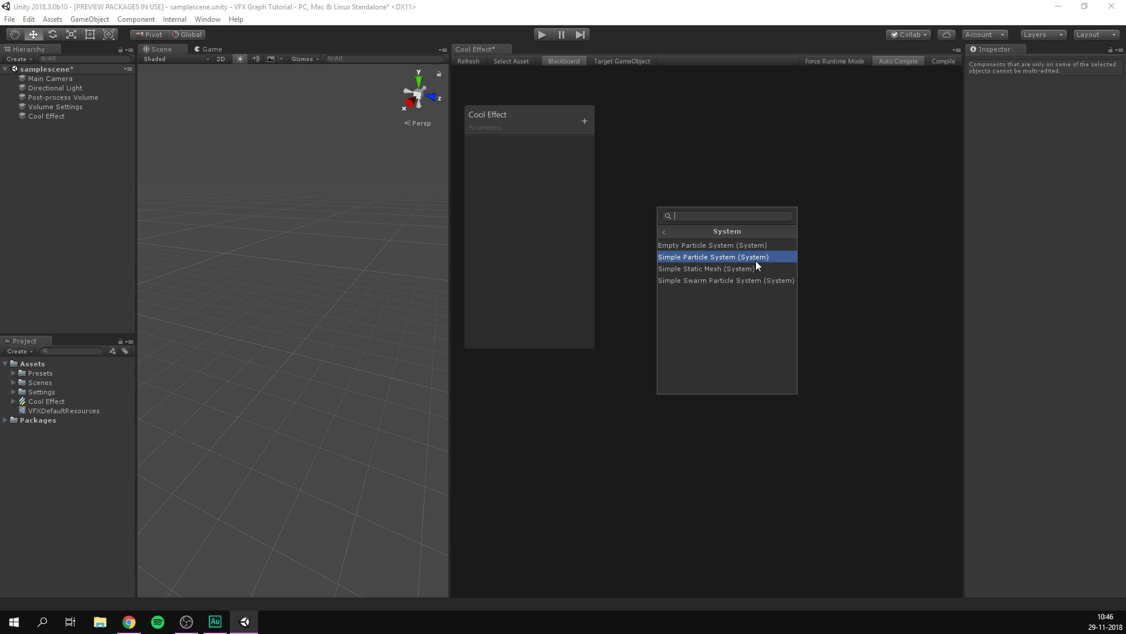
click(776, 257)
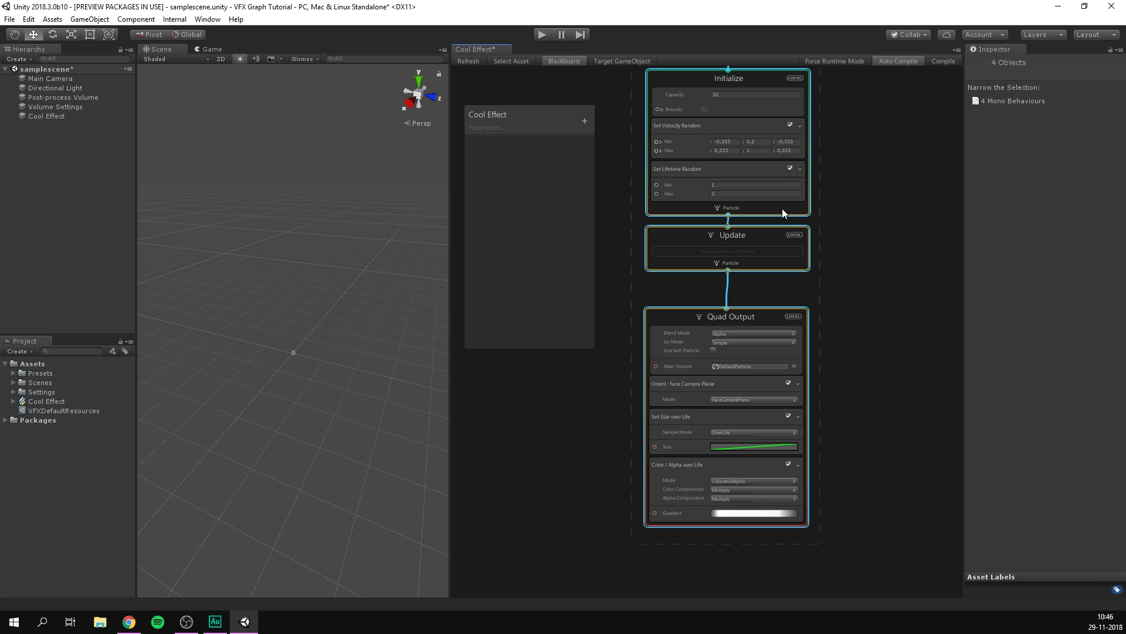
scroll(877, 272, down, 2)
key(Delete)
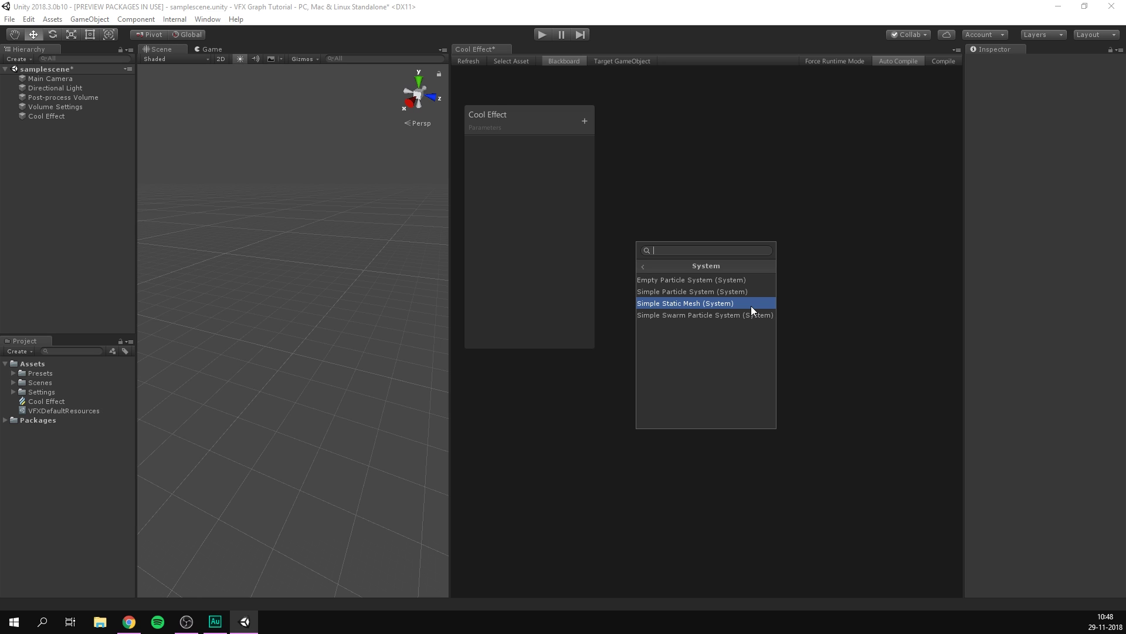
- Add a Simple Swarm Particle System and frame it in the graph and scene
click(684, 315)
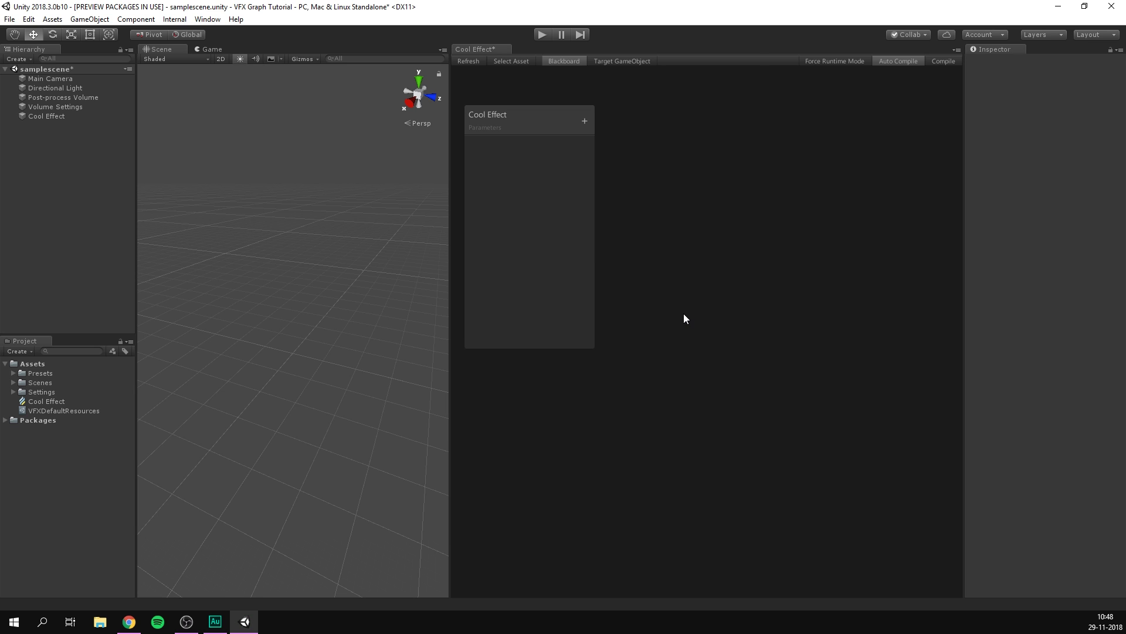
key(a)
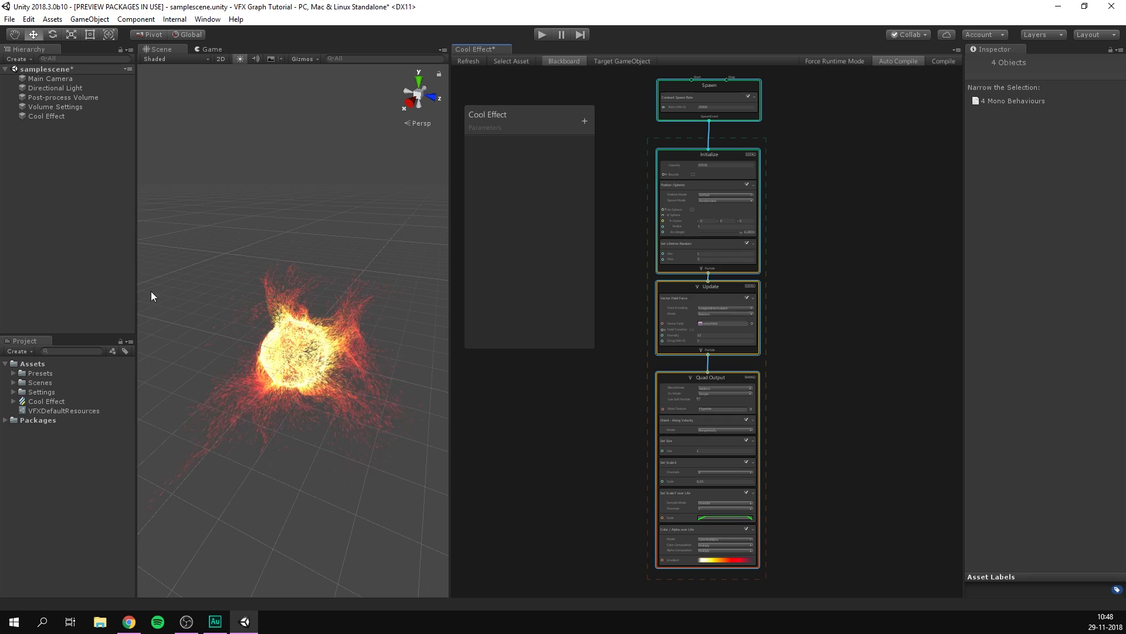
middle_drag(307, 301, 308, 254)
scroll(305, 276, up, 2)
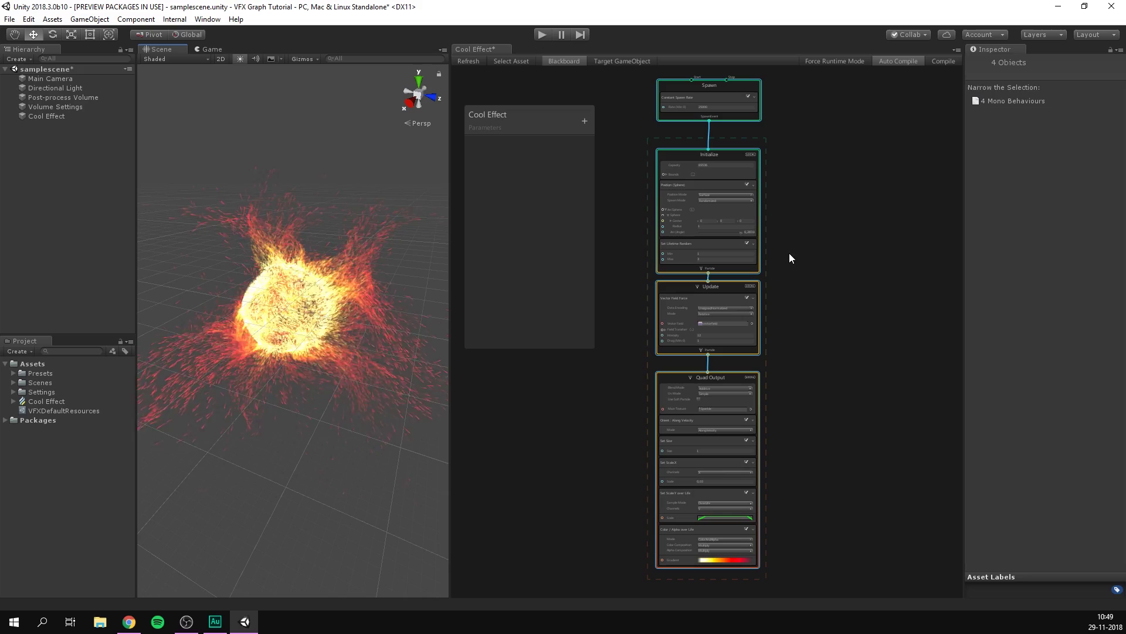
- Add a Sine Wave node beside Spawn and connect its output to the Spawn Rate
scroll(631, 98, up, 6)
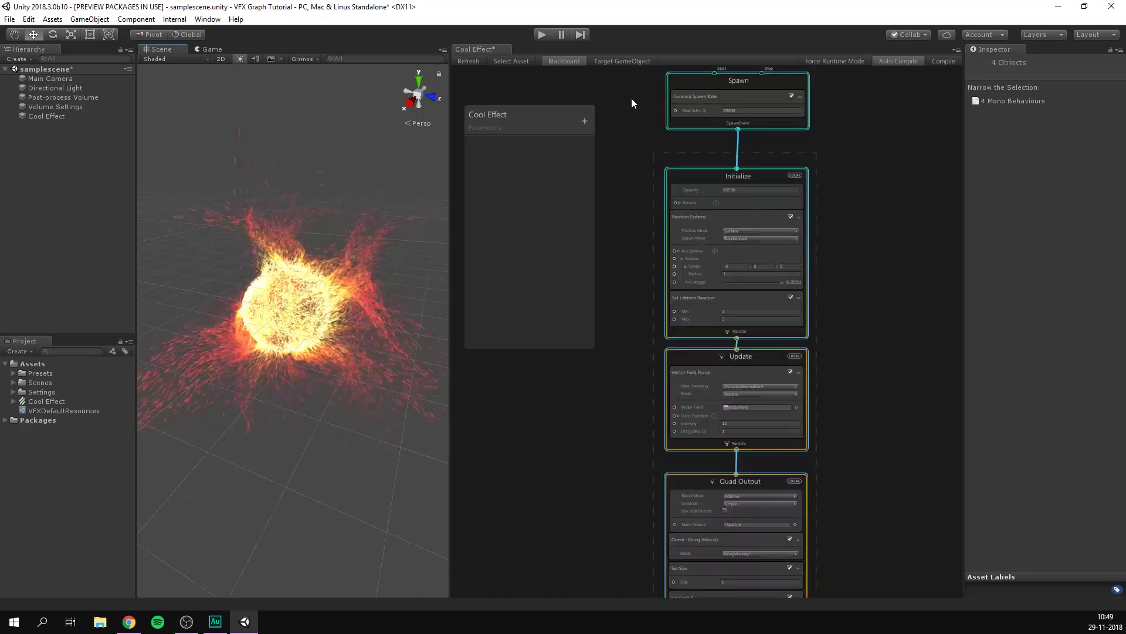
middle_drag(638, 156, 607, 245)
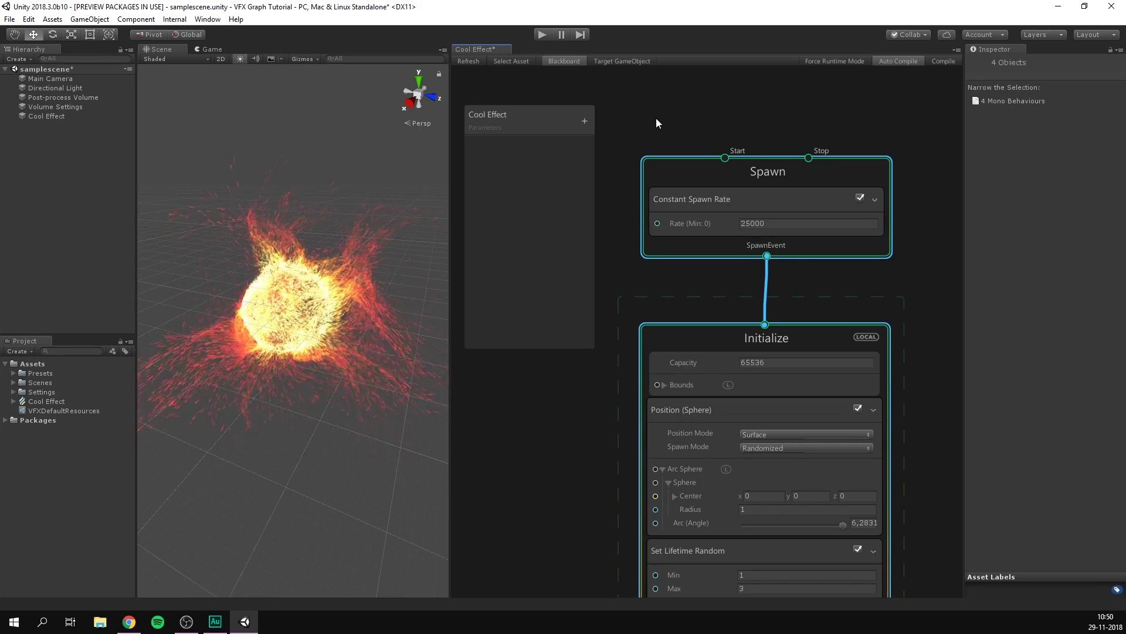
middle_drag(636, 119, 815, 121)
key(space)
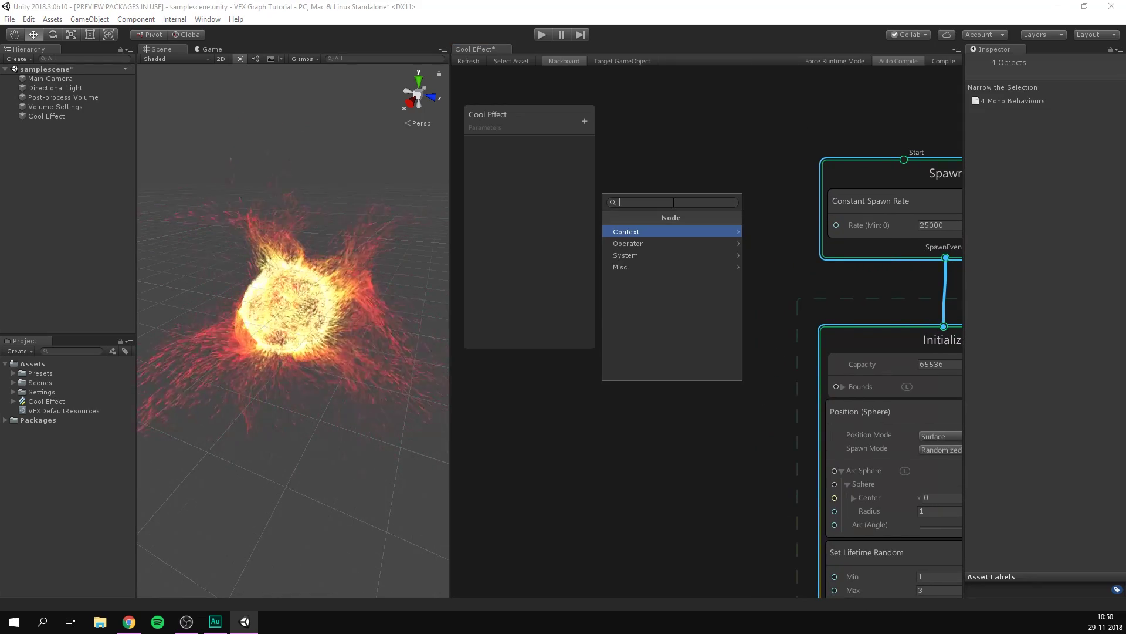
text(sine)
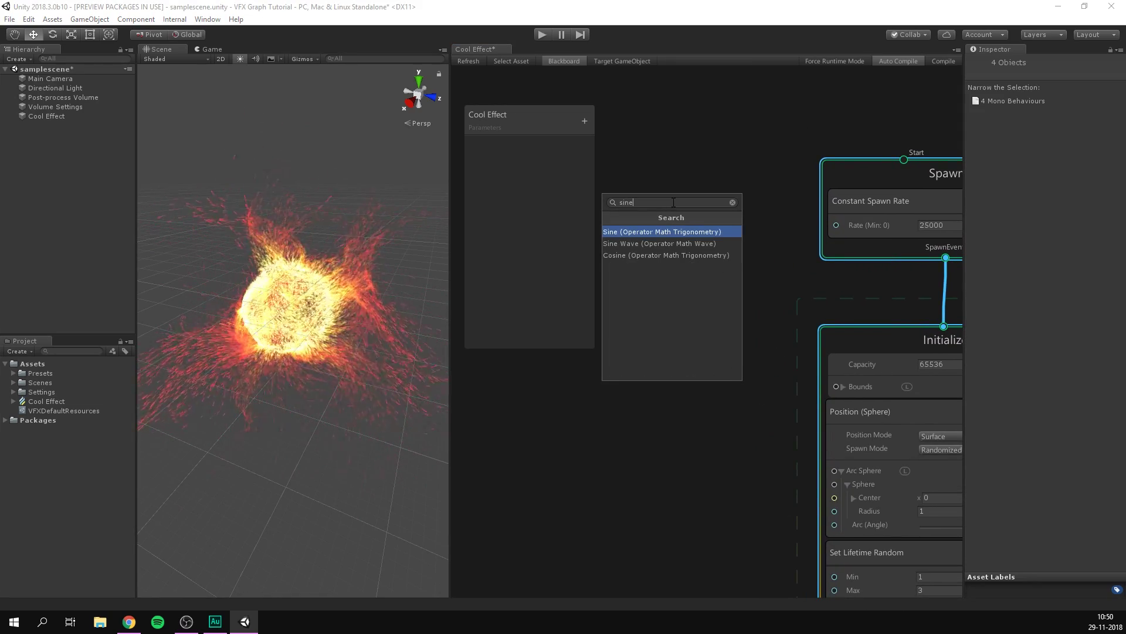
key(Down)
key(Return)
middle_drag(731, 157, 717, 158)
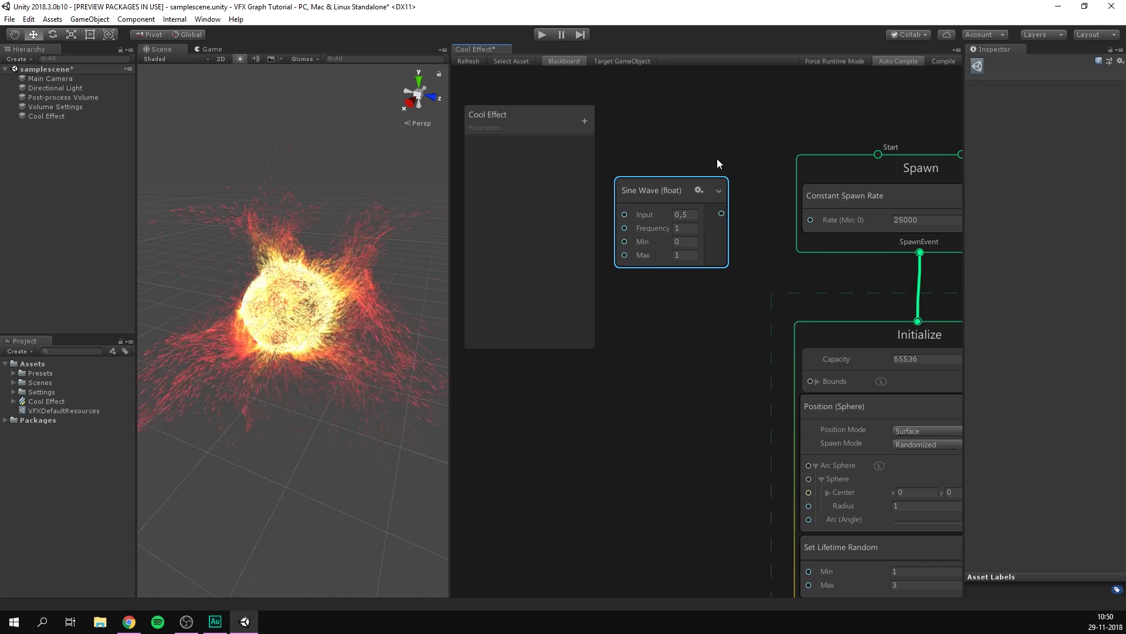
drag(721, 213, 810, 220)
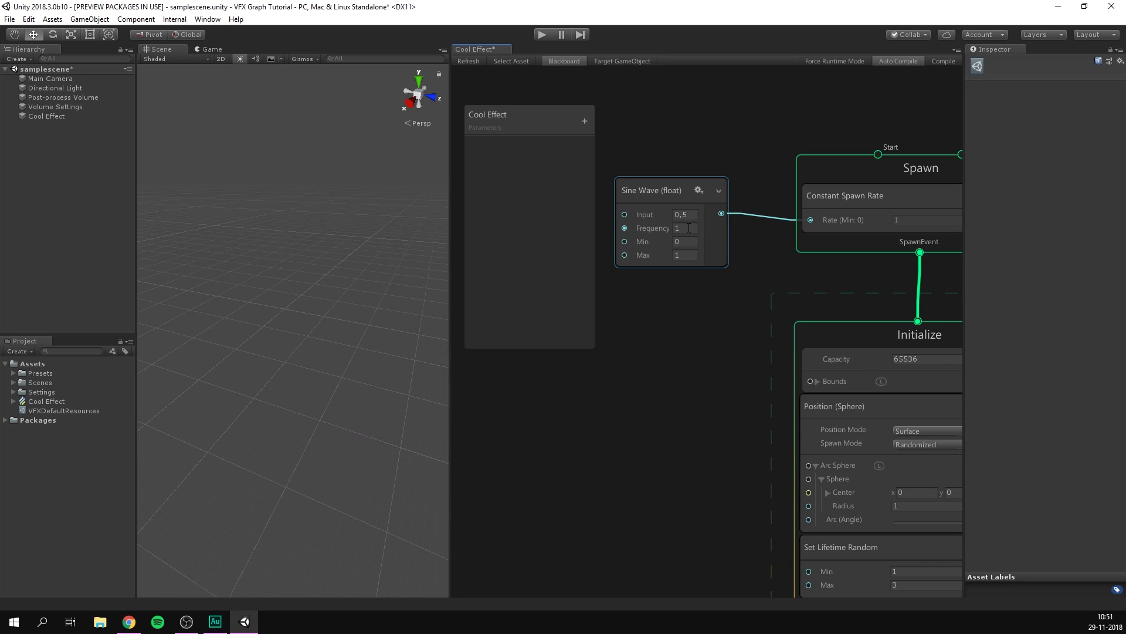
- Set the Sine Wave's Max to 25000 and scrub its Input to 3,99
click(688, 255)
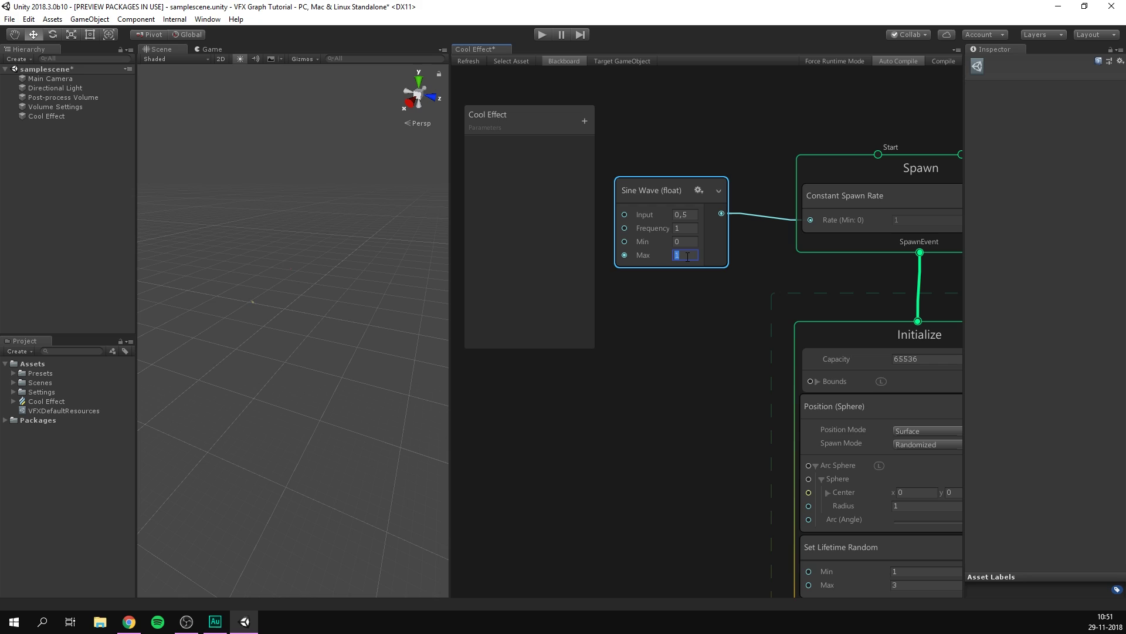
text(25000)
key(Return)
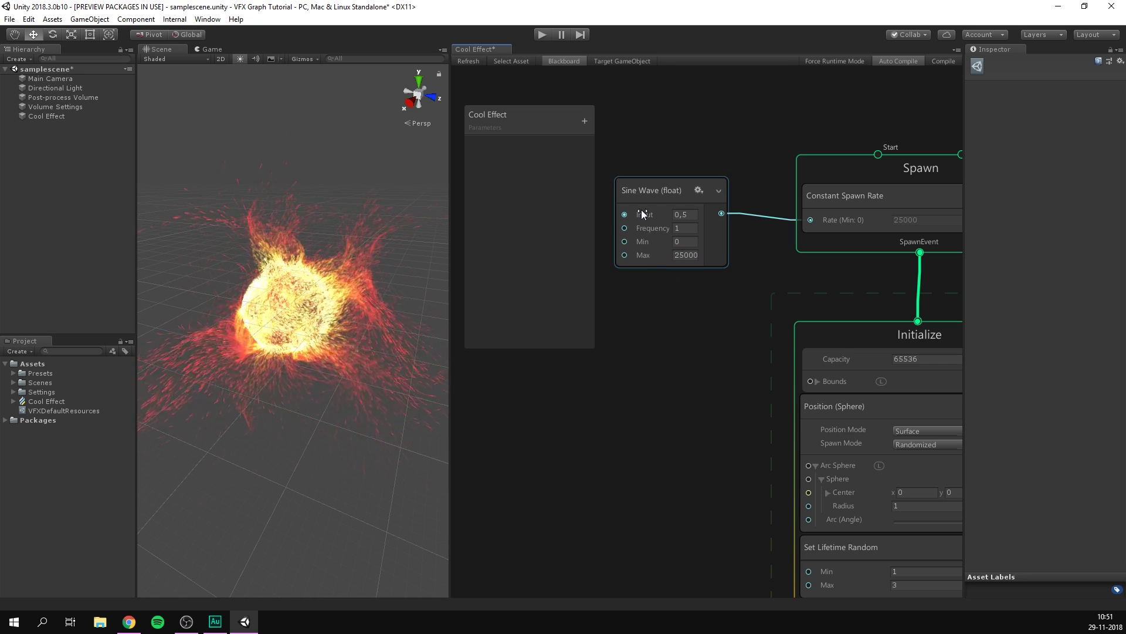
drag(645, 213, 716, 219)
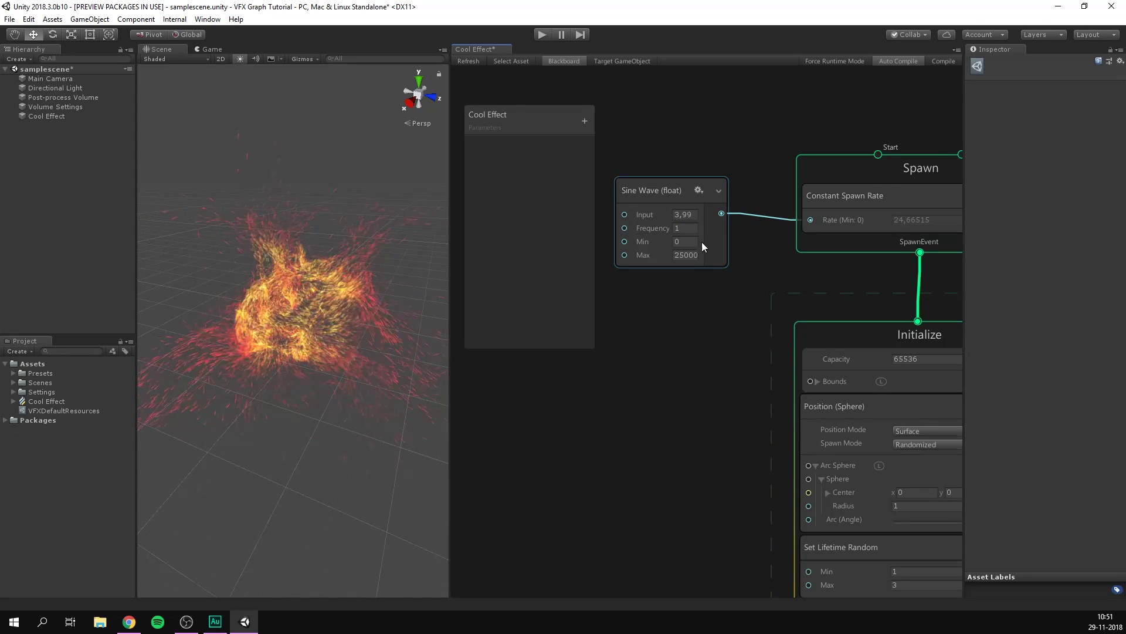
middle_drag(681, 298, 740, 290)
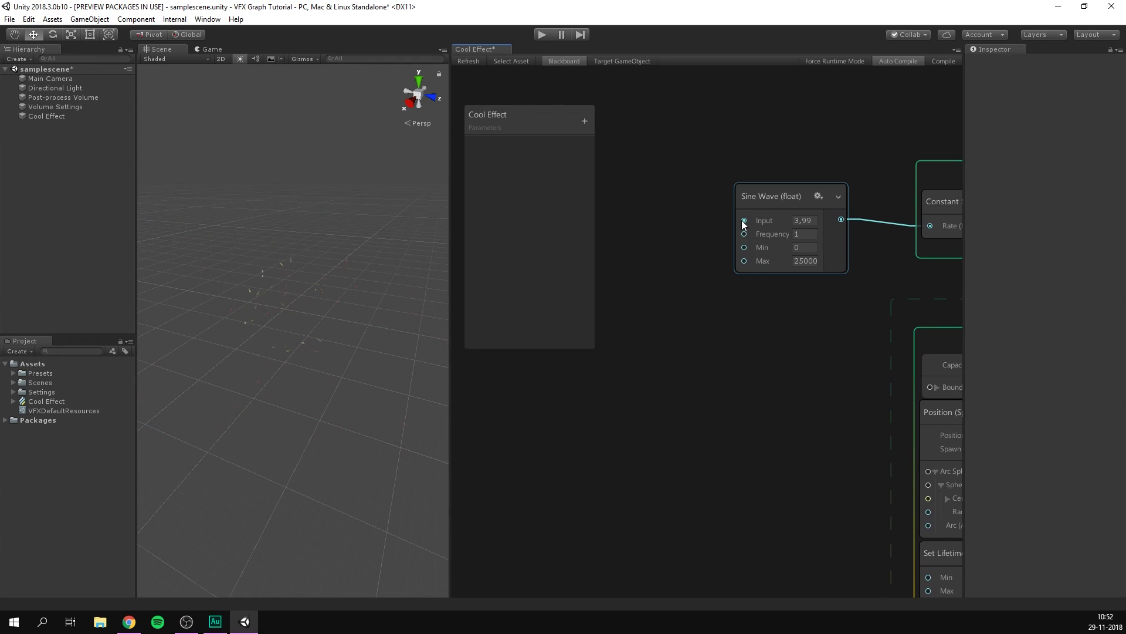
- Create a TotalTime node feeding the Sine Wave's Input, placed to its left
drag(744, 220, 730, 225)
drag(670, 246, 666, 248)
text(time)
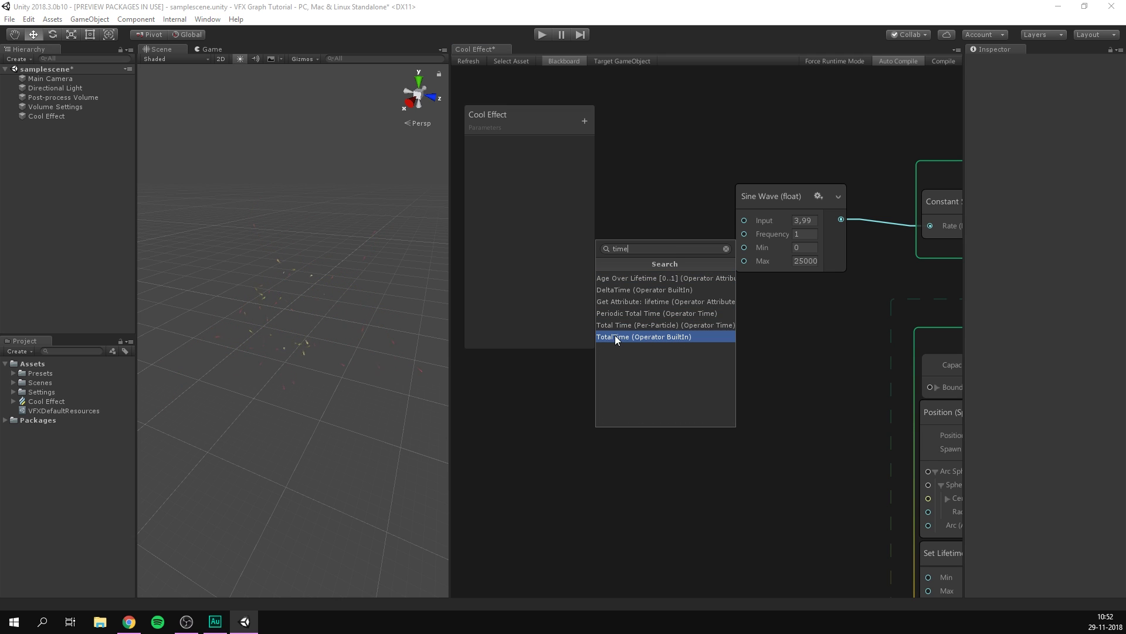
click(686, 337)
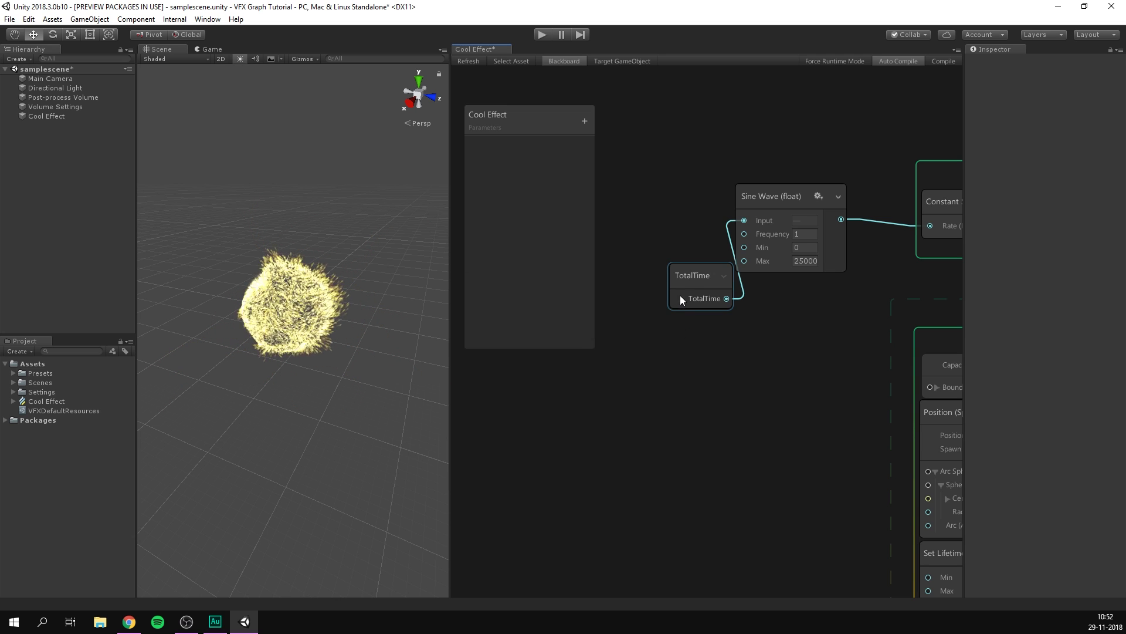
drag(681, 295, 643, 244)
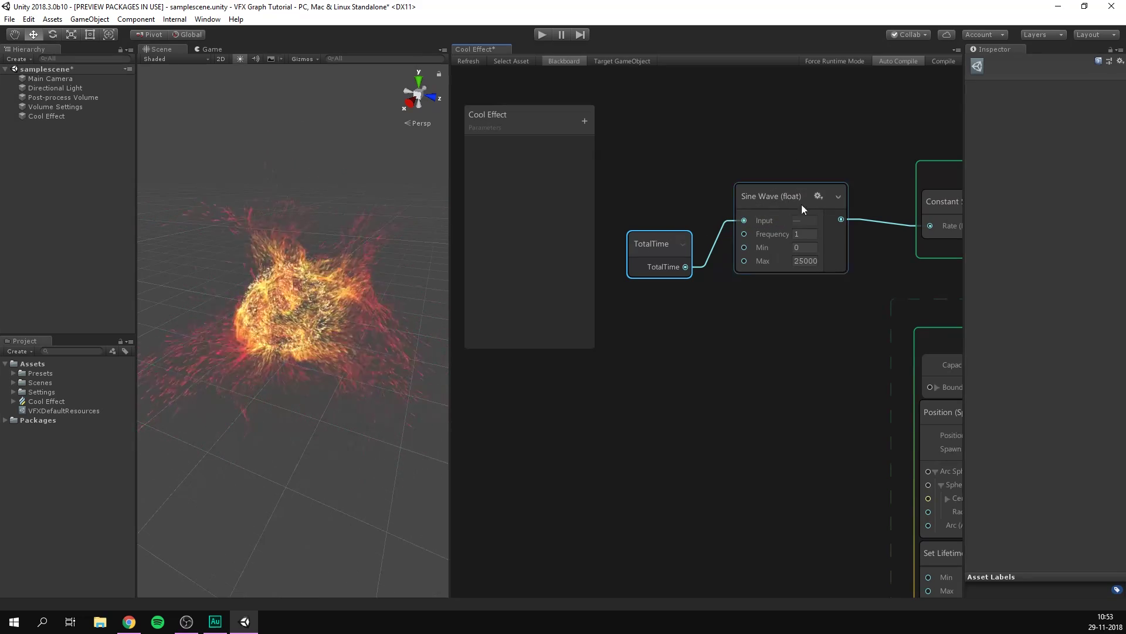
- Move the TotalTime and Sine Wave nodes together up and to the right
middle_drag(806, 158, 701, 159)
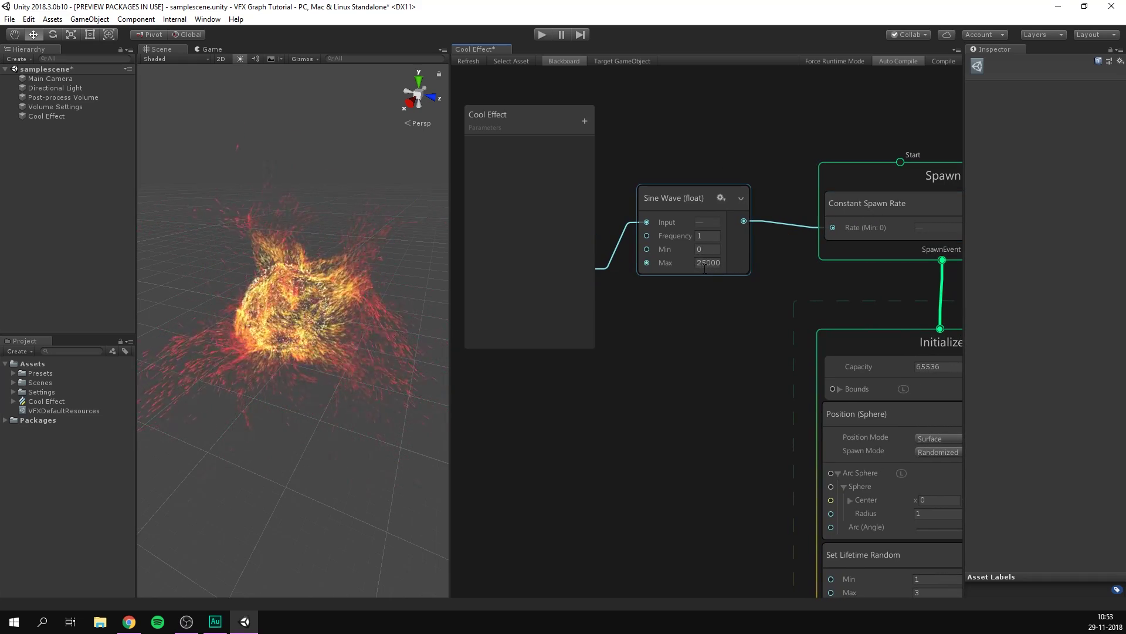
scroll(695, 308, down, 2)
middle_drag(694, 309, 717, 306)
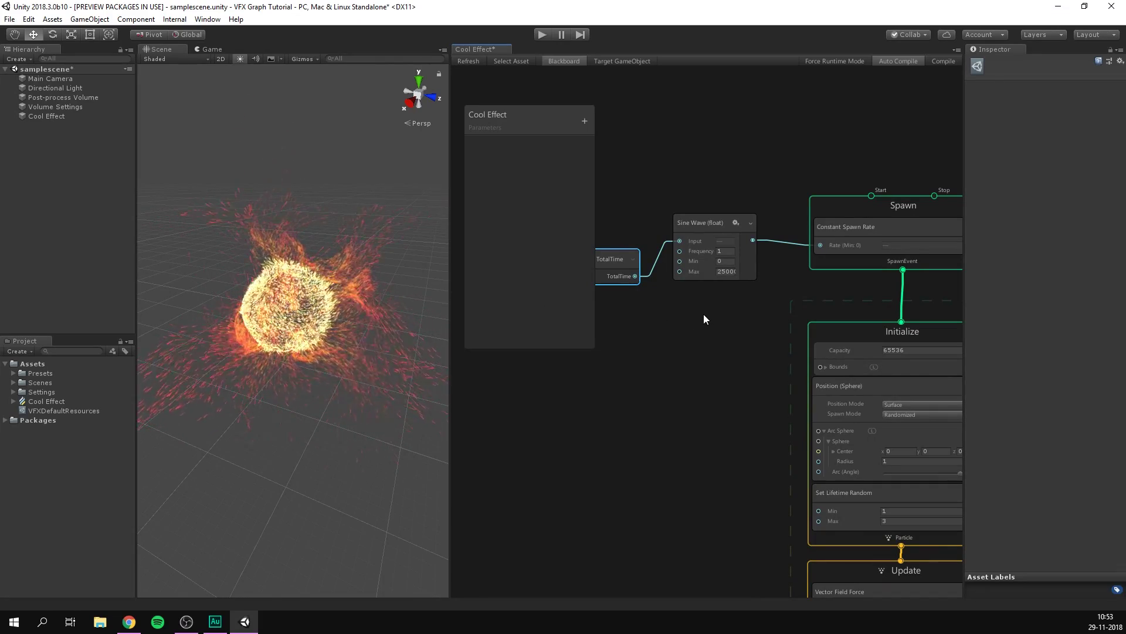
drag(625, 196, 712, 327)
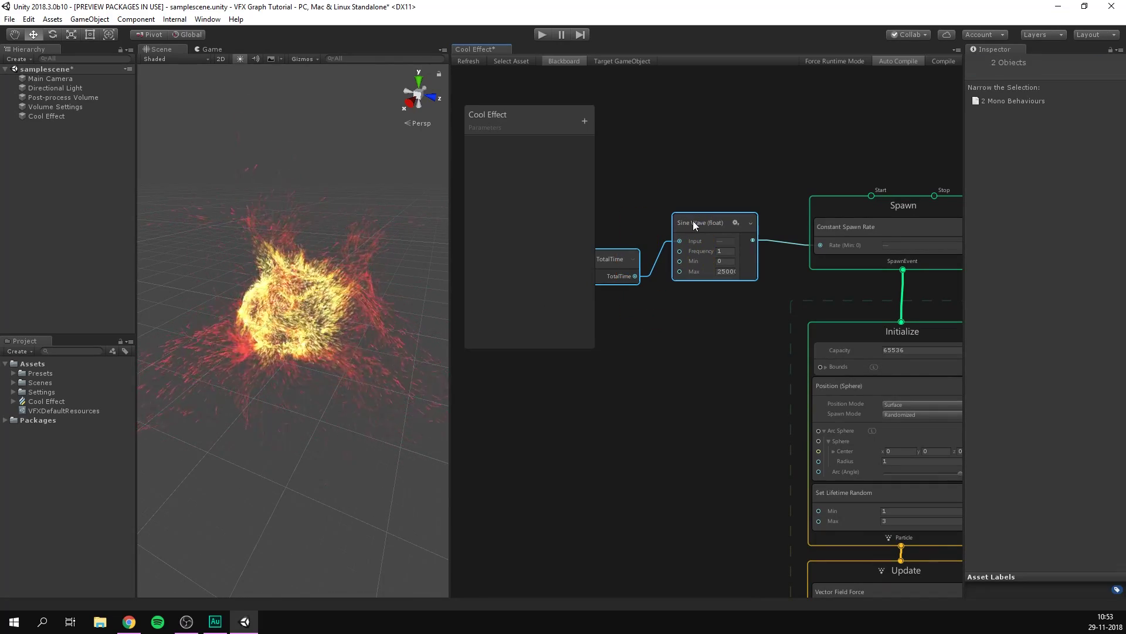
drag(692, 221, 723, 206)
click(735, 173)
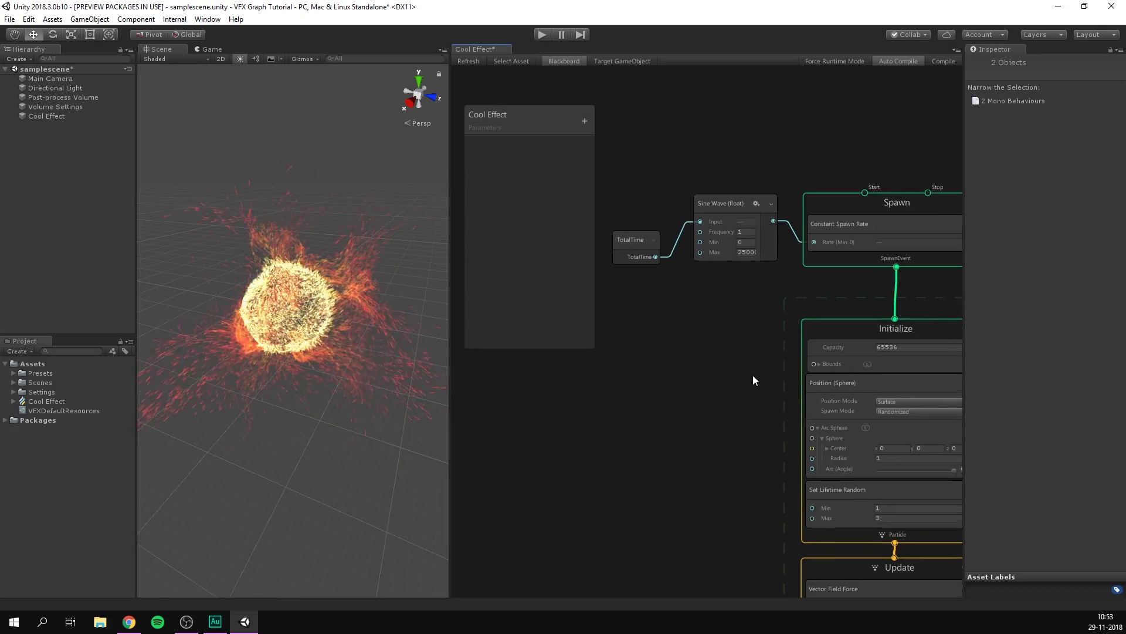
- Change Set Lifetime Random to Min 0,5 and Max 2
middle_drag(752, 379, 631, 258)
scroll(650, 413, up, 3)
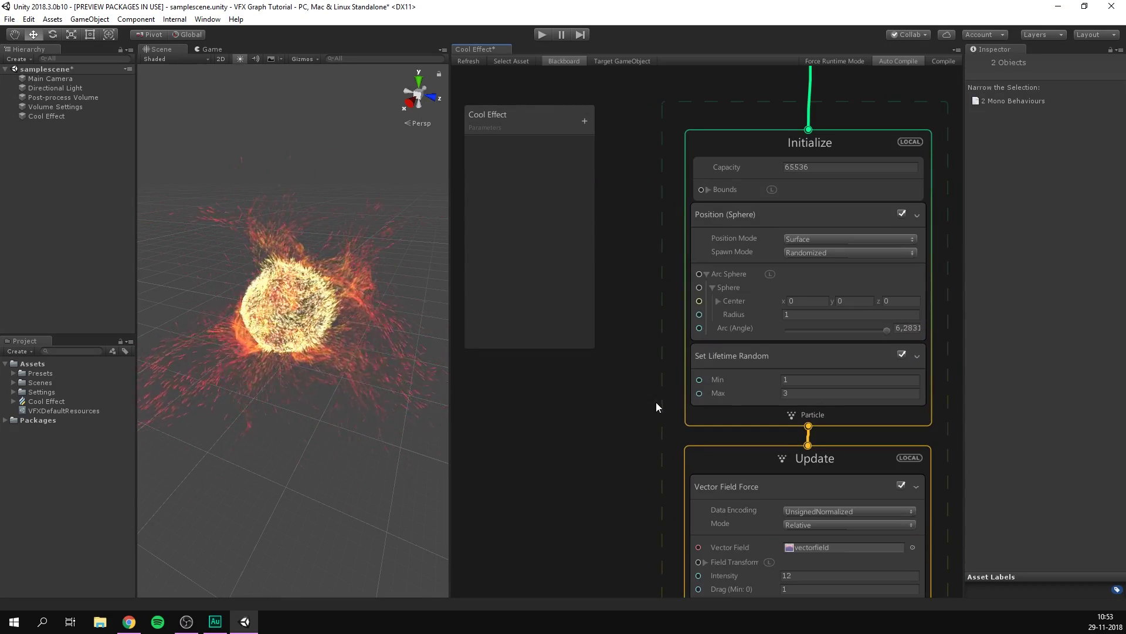
middle_drag(657, 403, 623, 397)
click(764, 373)
text(0,5)
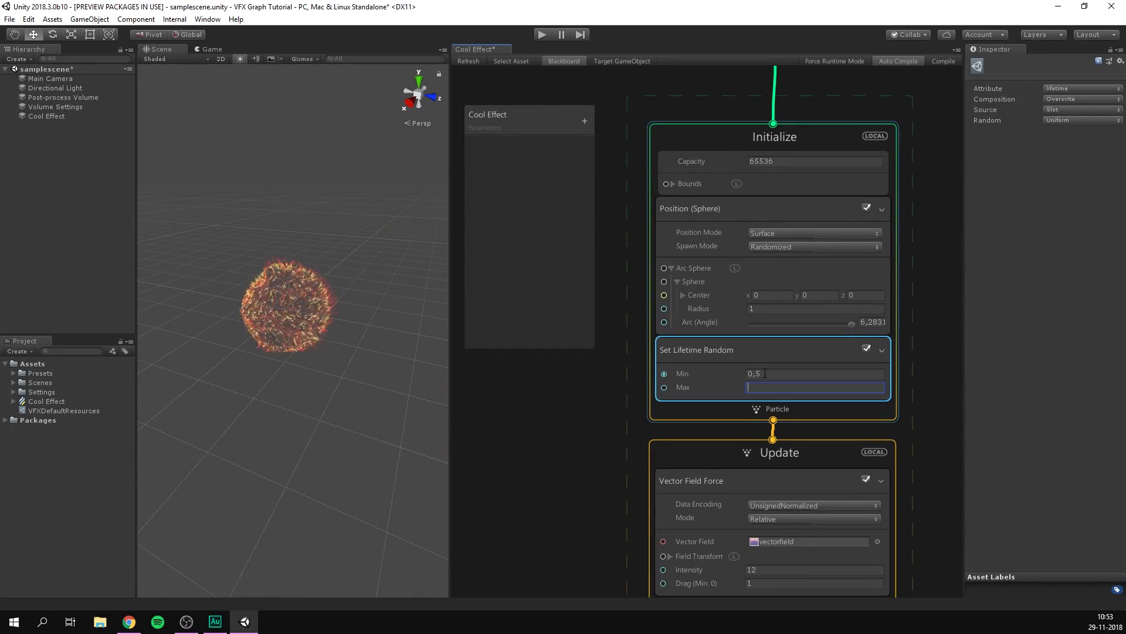
key(Tab)
text(2)
click(561, 392)
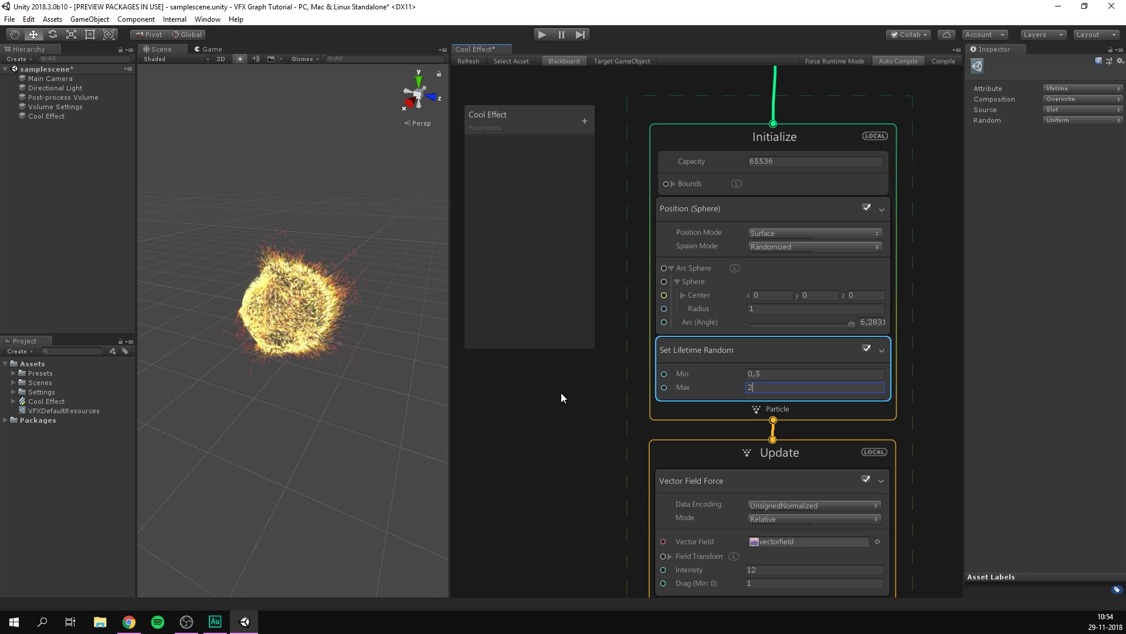
middle_drag(610, 191, 692, 291)
scroll(728, 355, down, 3)
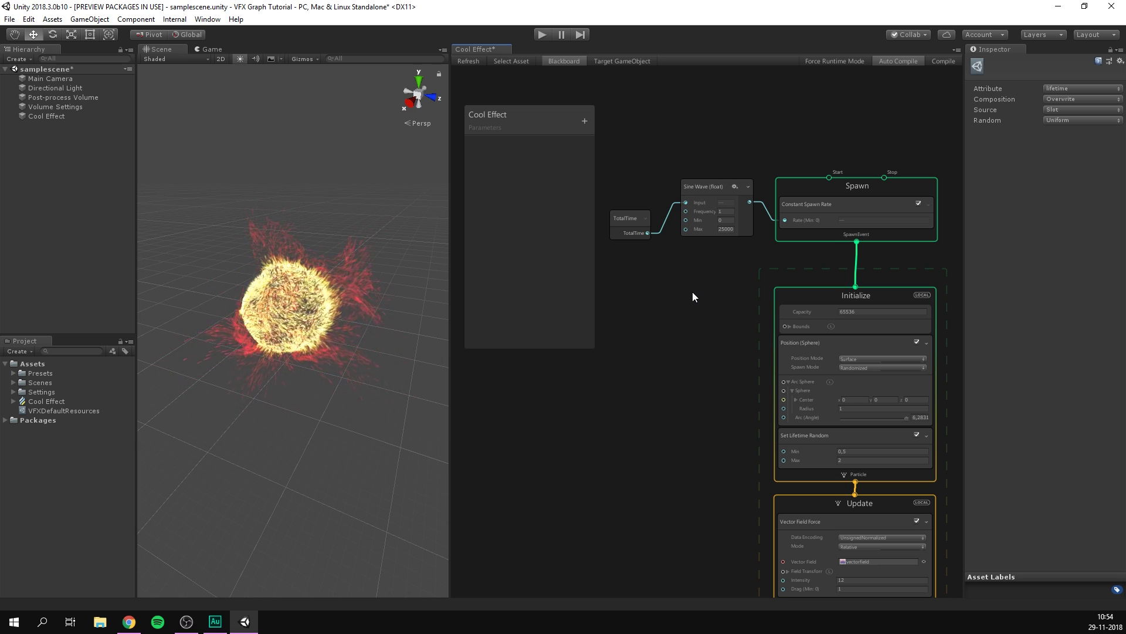
- Add a sticky note to the graph and widen it
right_click(640, 139)
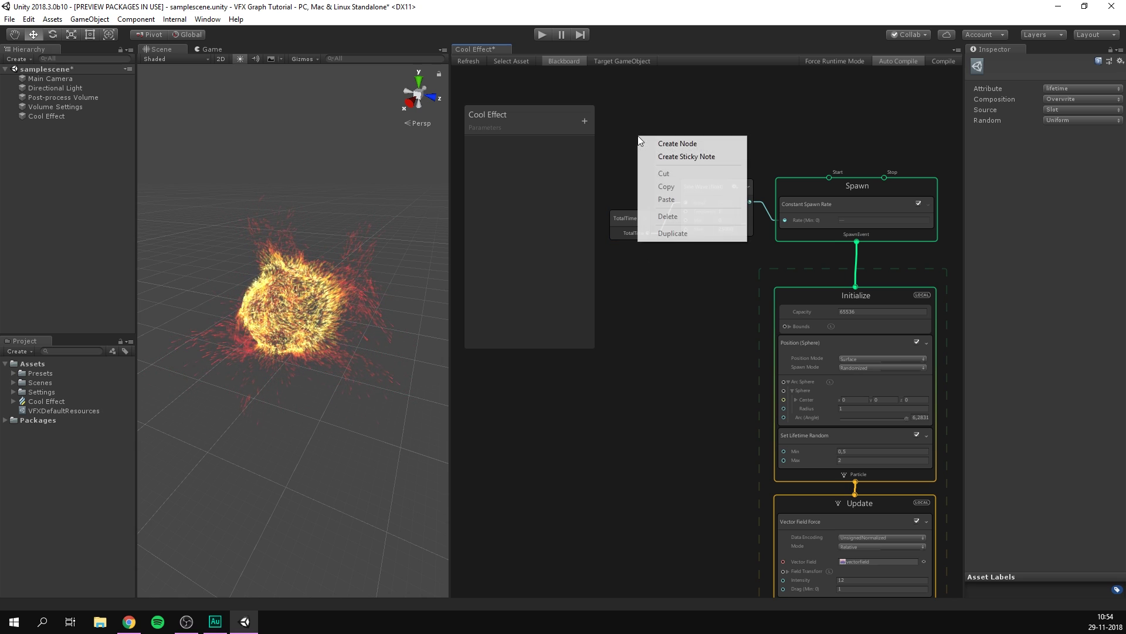
click(671, 158)
scroll(671, 158, up, 5)
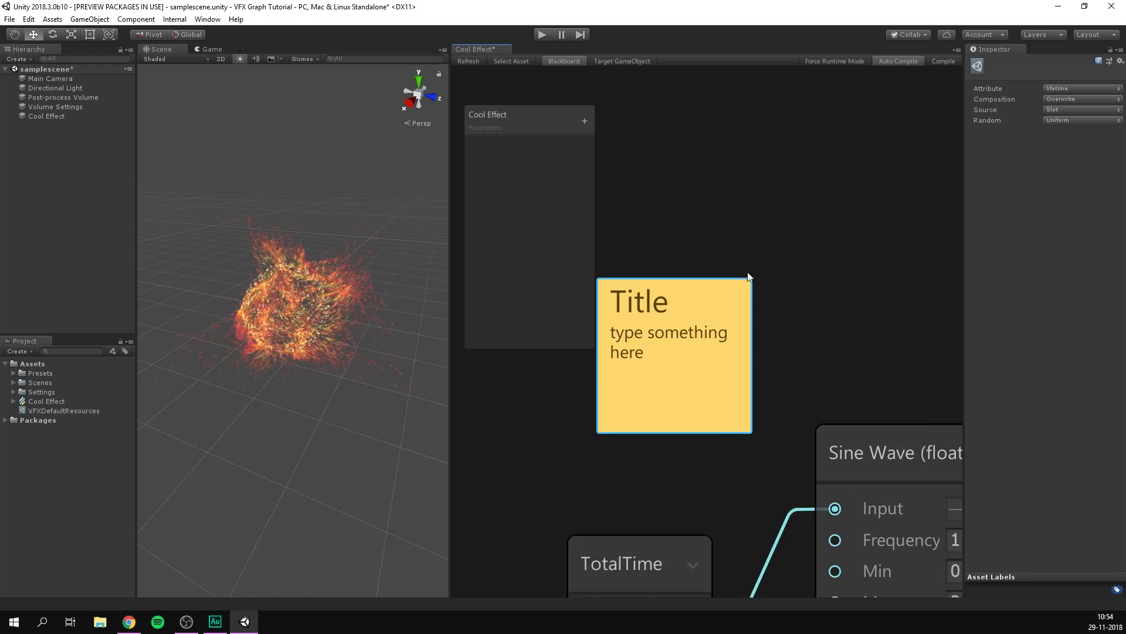
scroll(818, 151, down, 1)
drag(783, 278, 871, 282)
- Title the note 'Sine Wave' with text 'Set spawn rate based on a sine wave to make it pulsate!'
double_click(780, 159)
drag(780, 159, 741, 139)
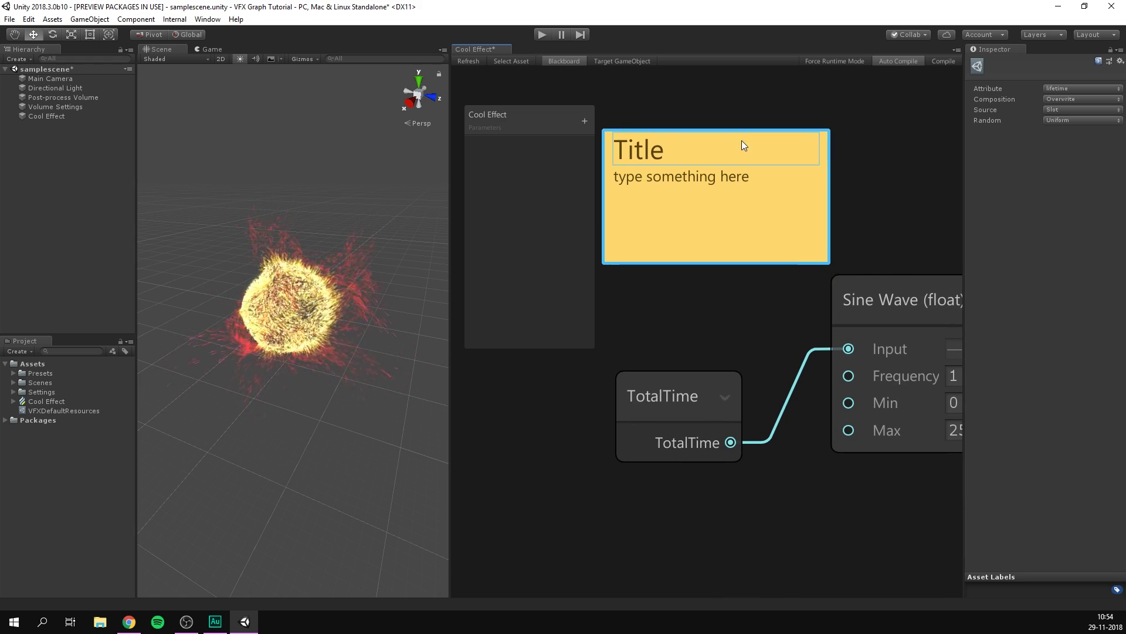
text(Sine Wave)
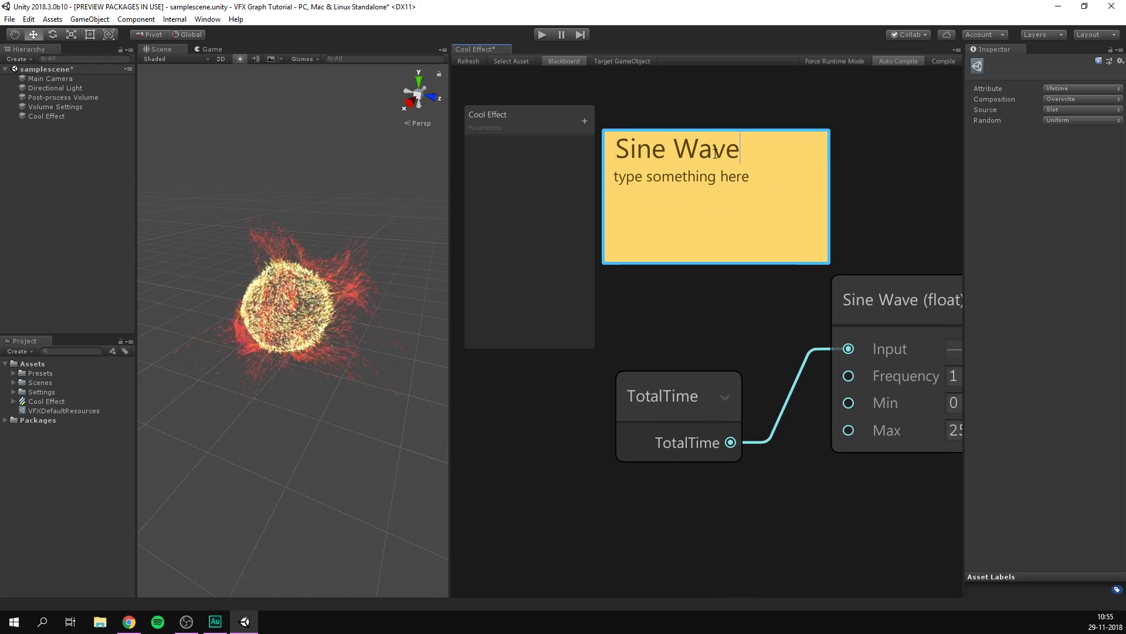
key(Tab)
text(Set spawn rate based on a sine wave to make it pulsate!)
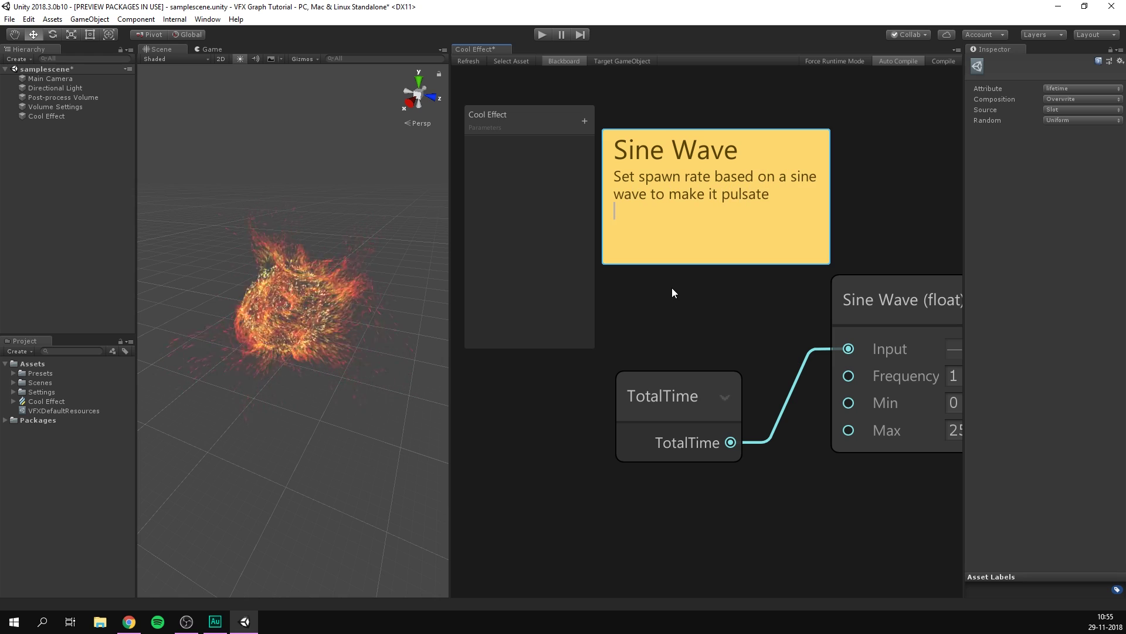
click(672, 291)
scroll(691, 307, down, 5)
middle_drag(747, 287, 716, 242)
drag(682, 236, 670, 251)
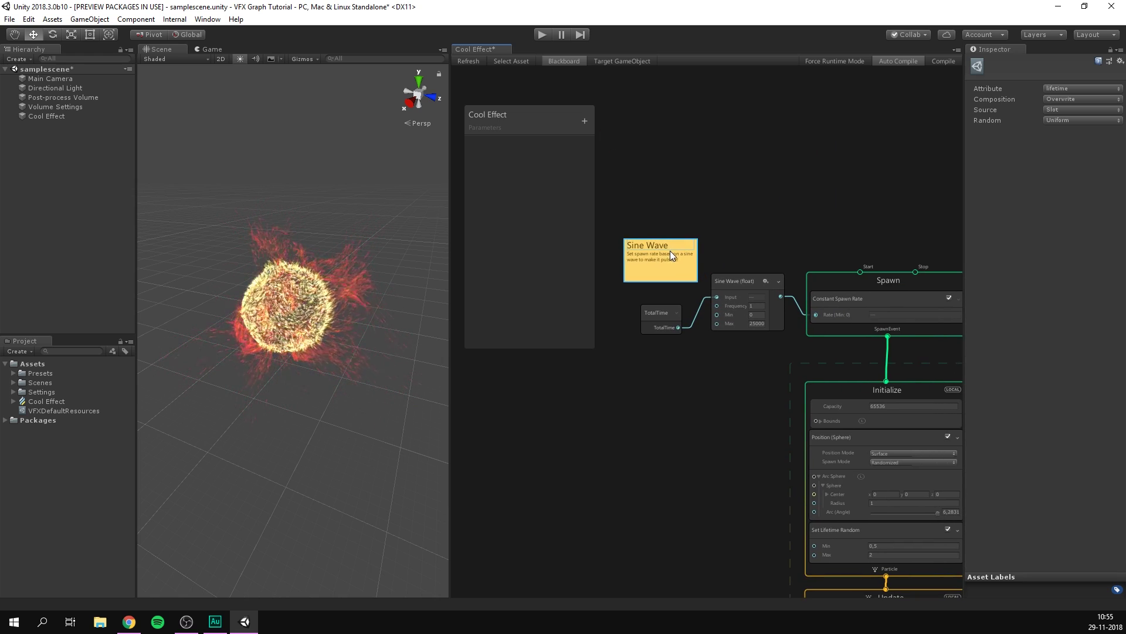
middle_drag(754, 234, 747, 231)
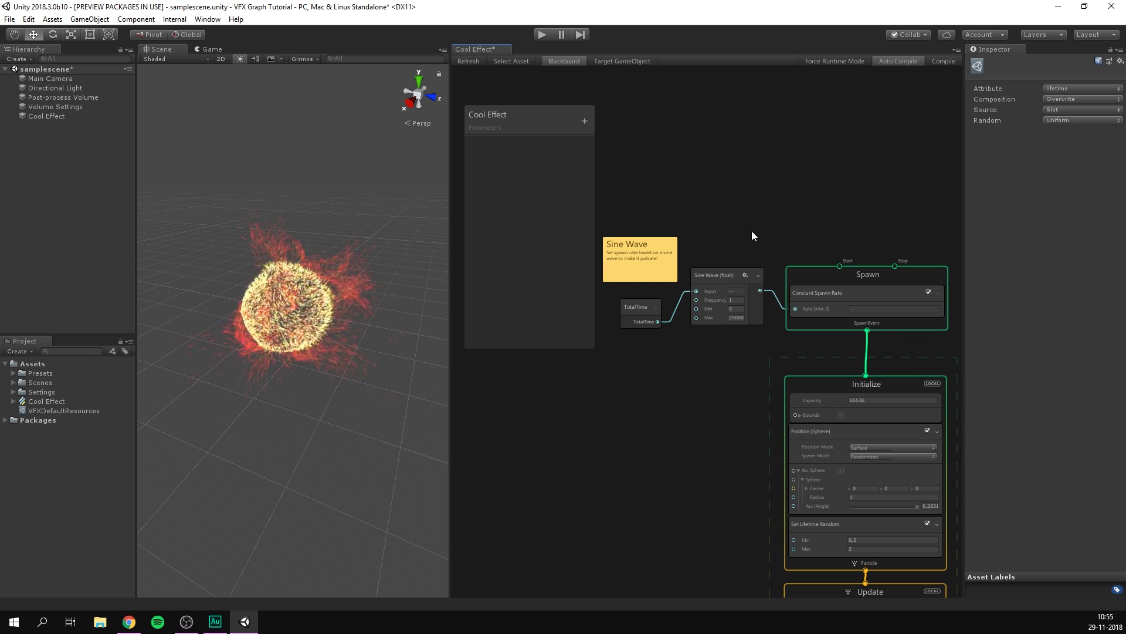
middle_drag(751, 236, 692, 62)
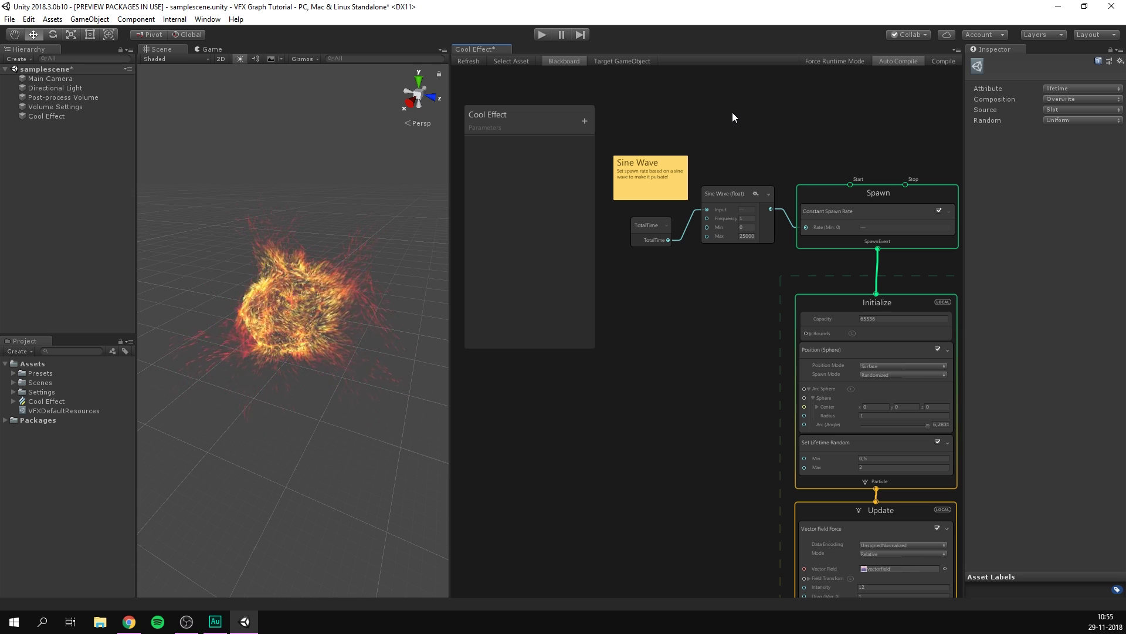
- Add a new float parameter to the Blackboard and move the Sine Wave node slightly lower
click(585, 120)
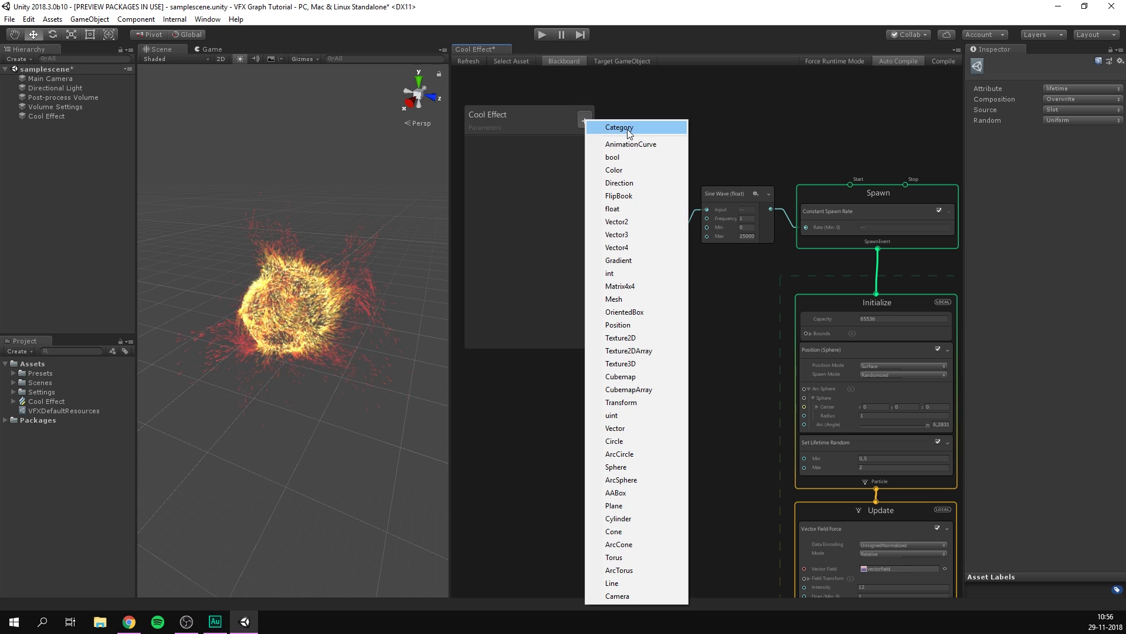
click(637, 209)
click(476, 142)
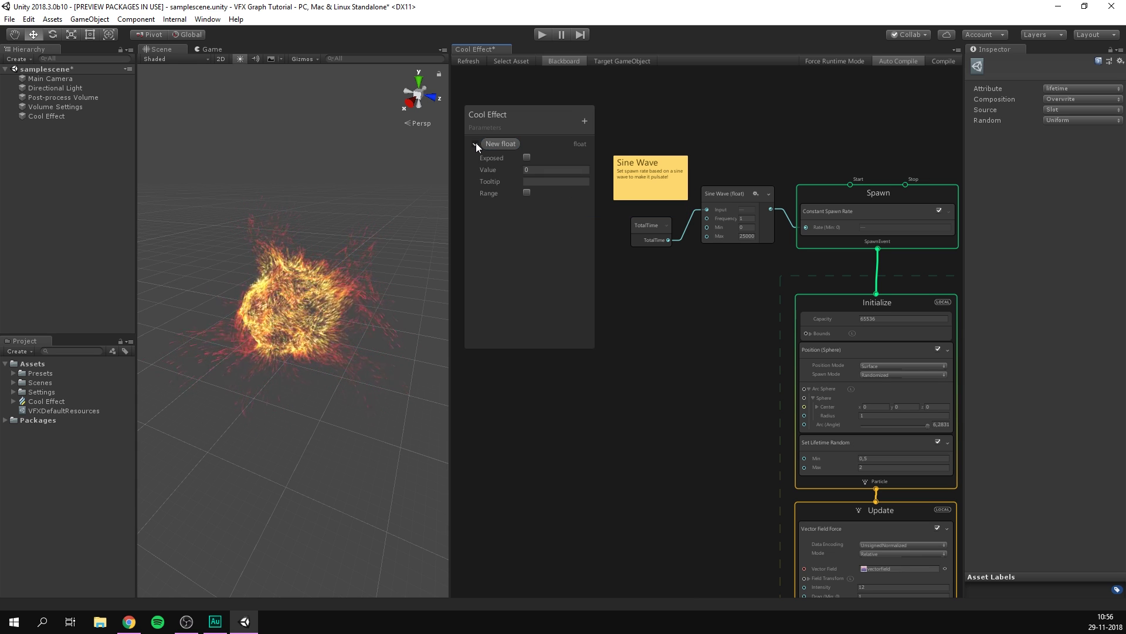
click(731, 214)
scroll(731, 215, up, 5)
drag(856, 295, 848, 343)
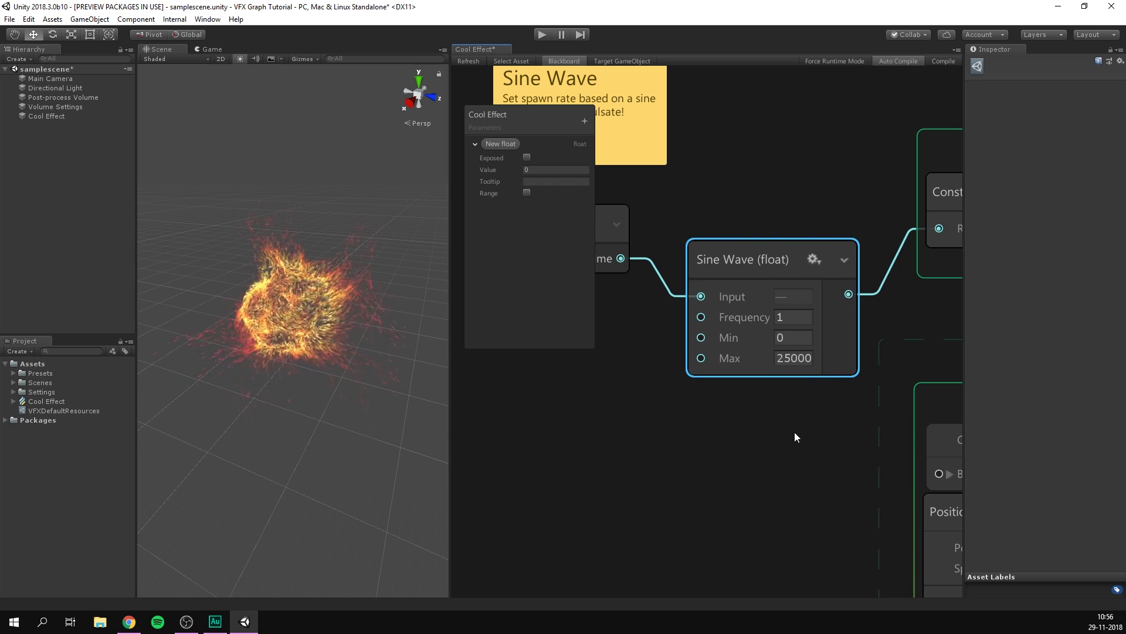
- Rename the float parameter to Frequency and give it value 1
right_click(498, 143)
click(536, 149)
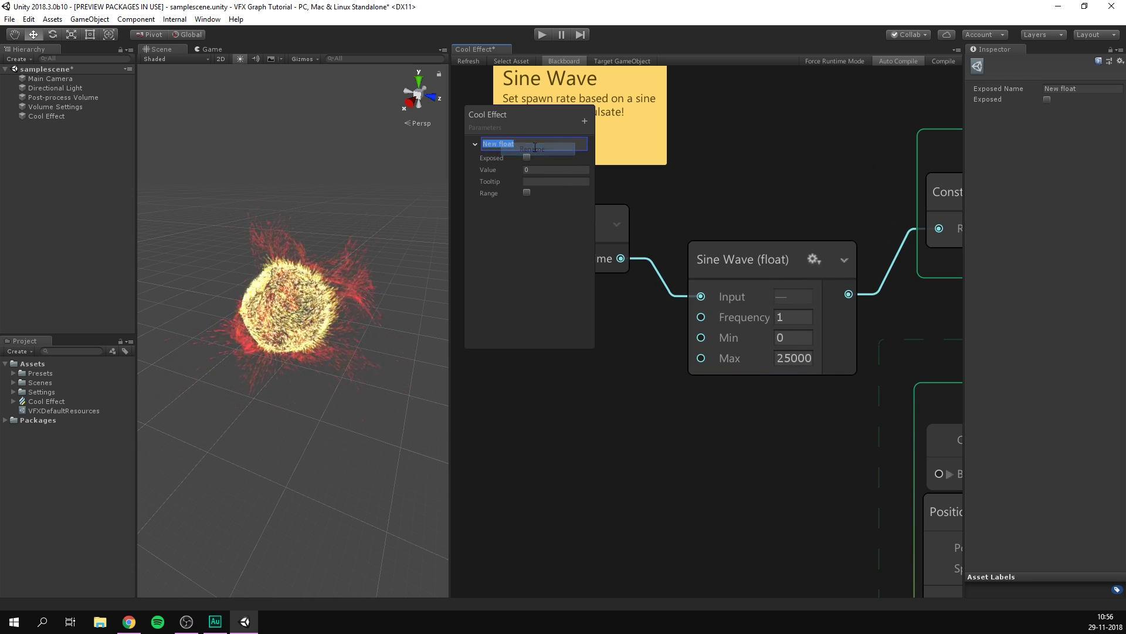
text(Frequency)
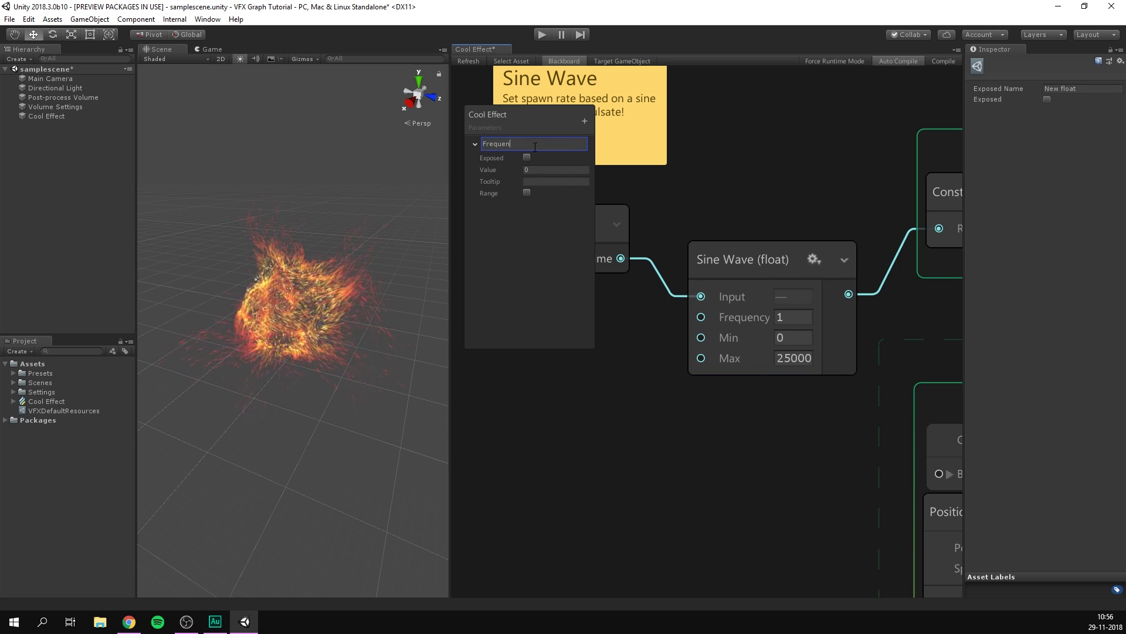
key(Return)
click(551, 169)
text(1)
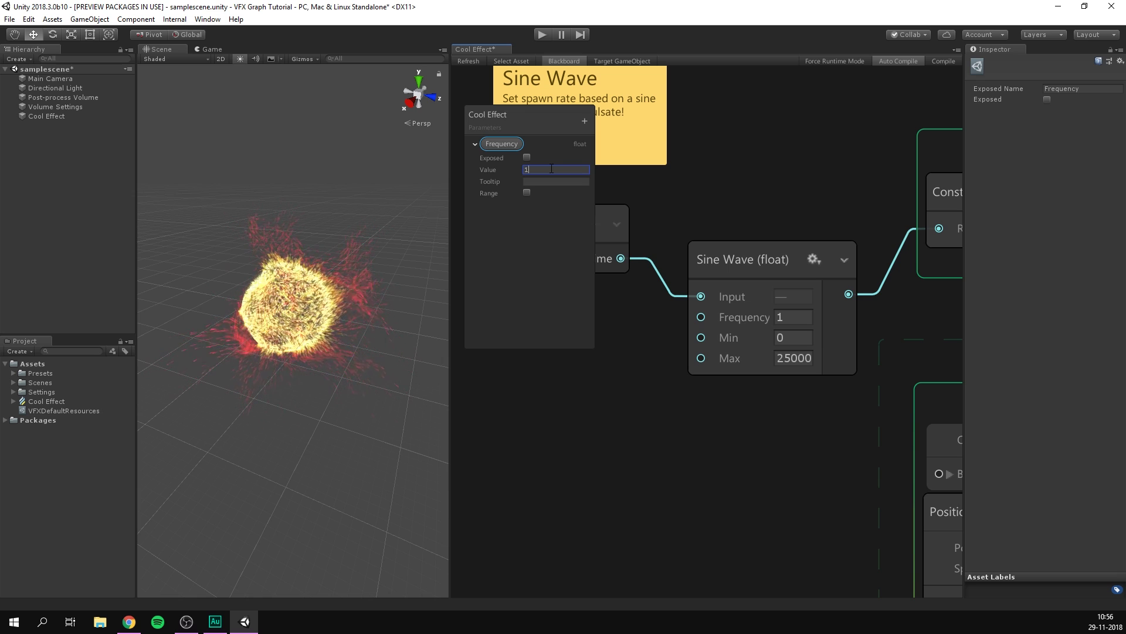
- Drag Frequency into the graph to drive Sine Wave, trying values 4 and 0,1 before settling on 1
drag(498, 145, 701, 315)
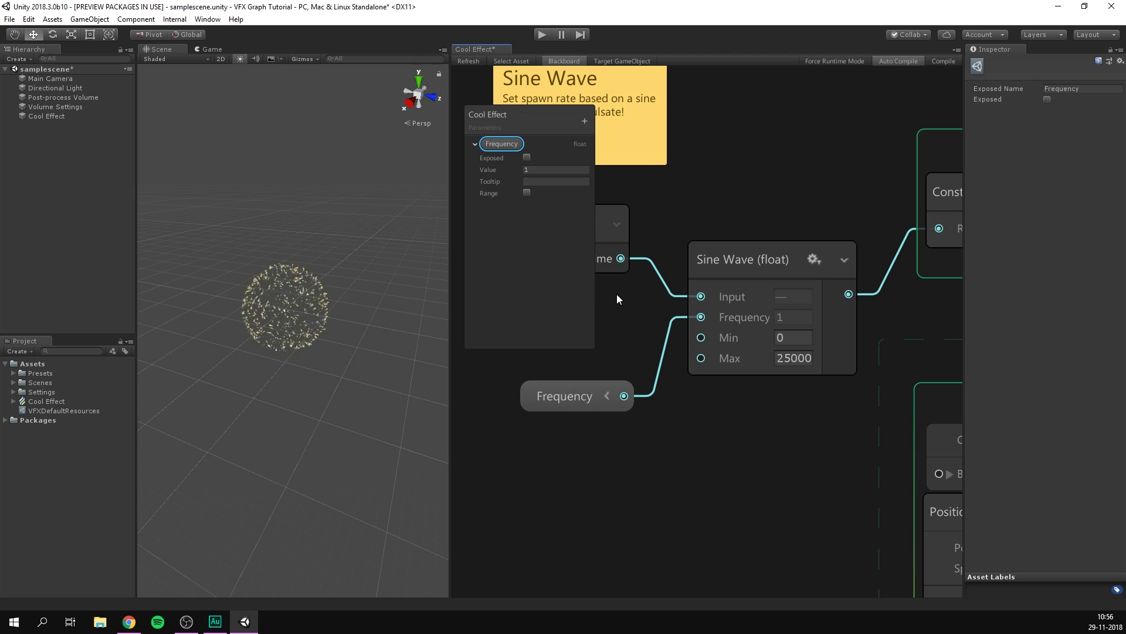
click(541, 170)
text(4)
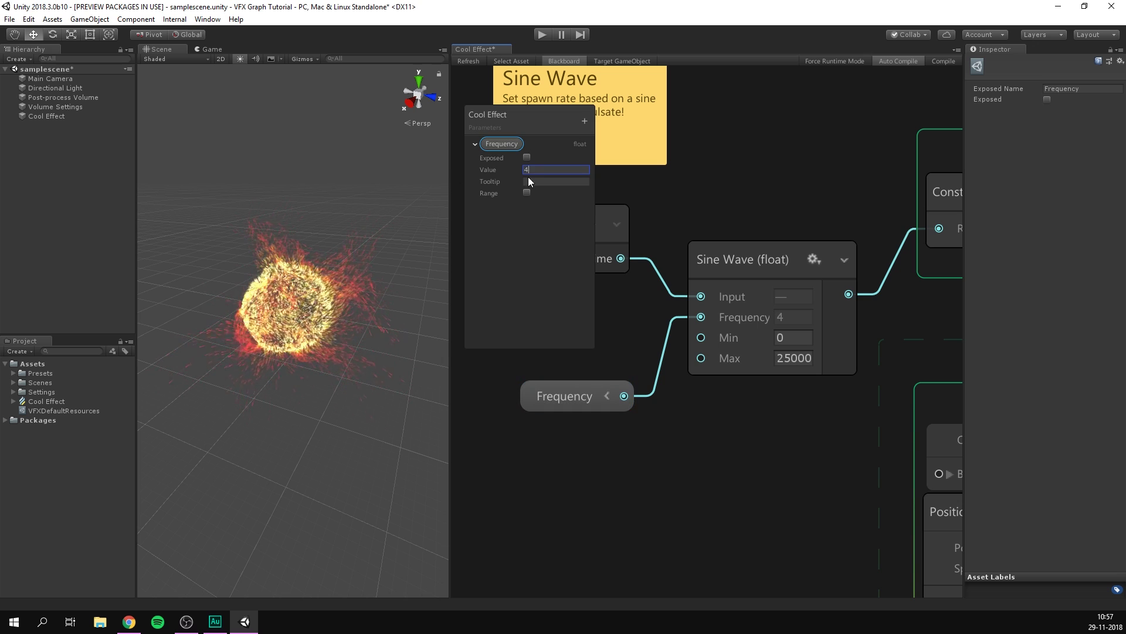
double_click(534, 170)
text(0,1)
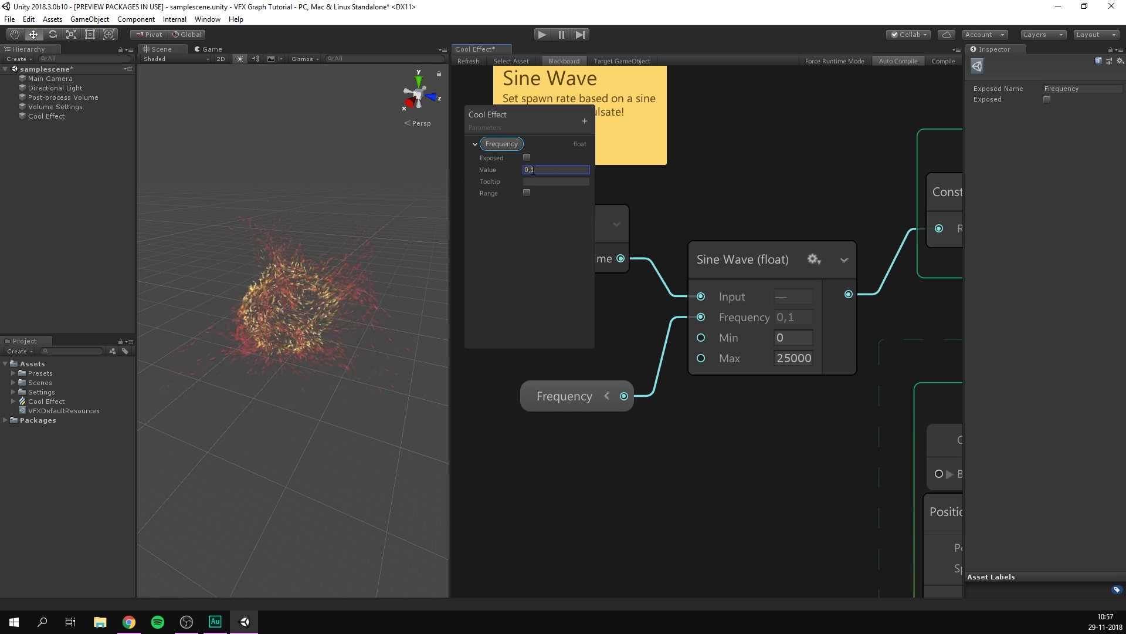
double_click(532, 170)
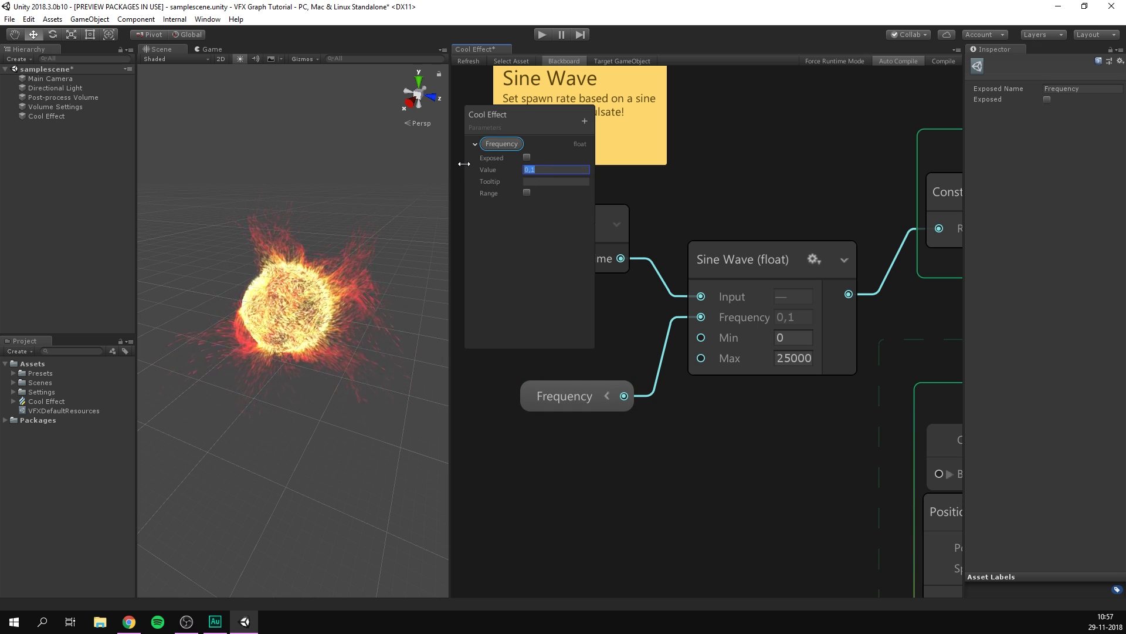
text(1)
click(538, 263)
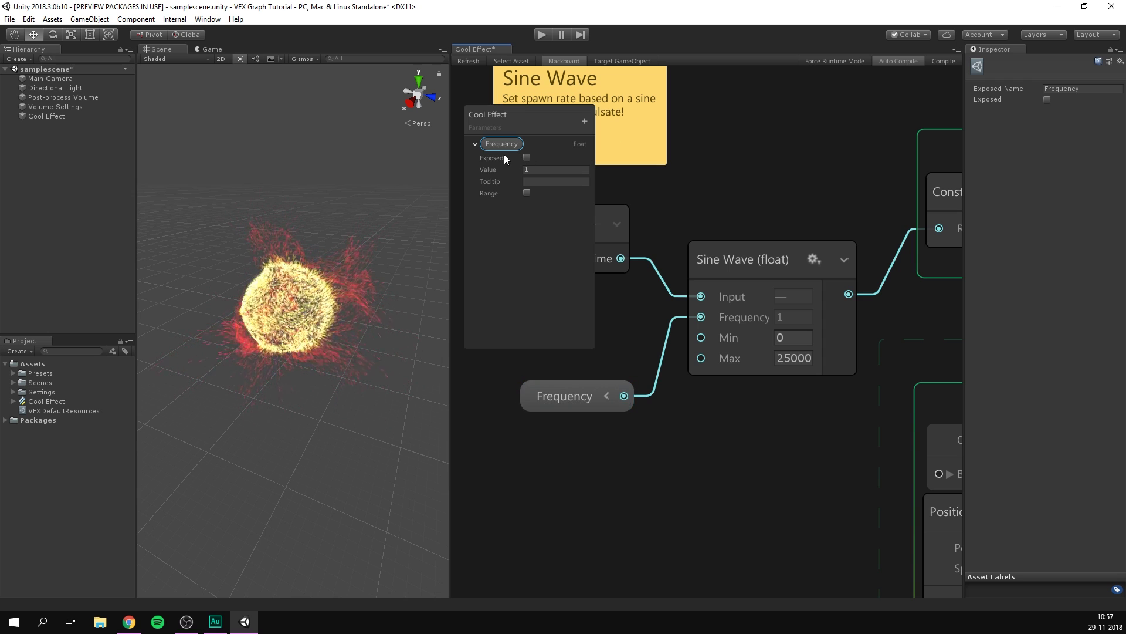
- Mark Frequency as Exposed and close the VFX graph editor
click(527, 157)
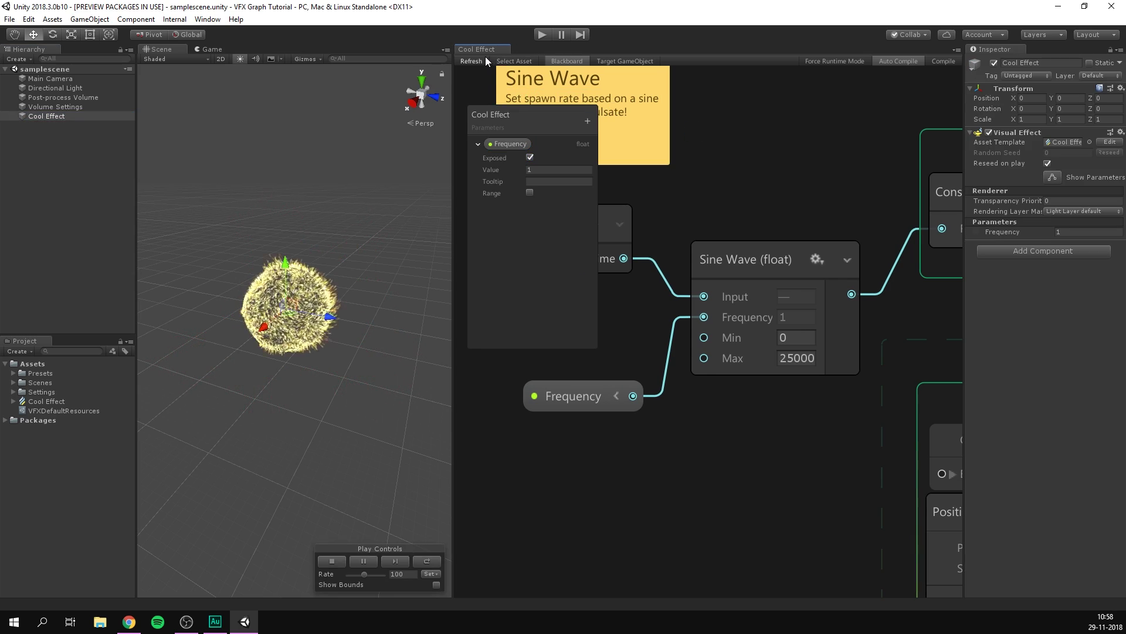
right_click(484, 52)
click(516, 71)
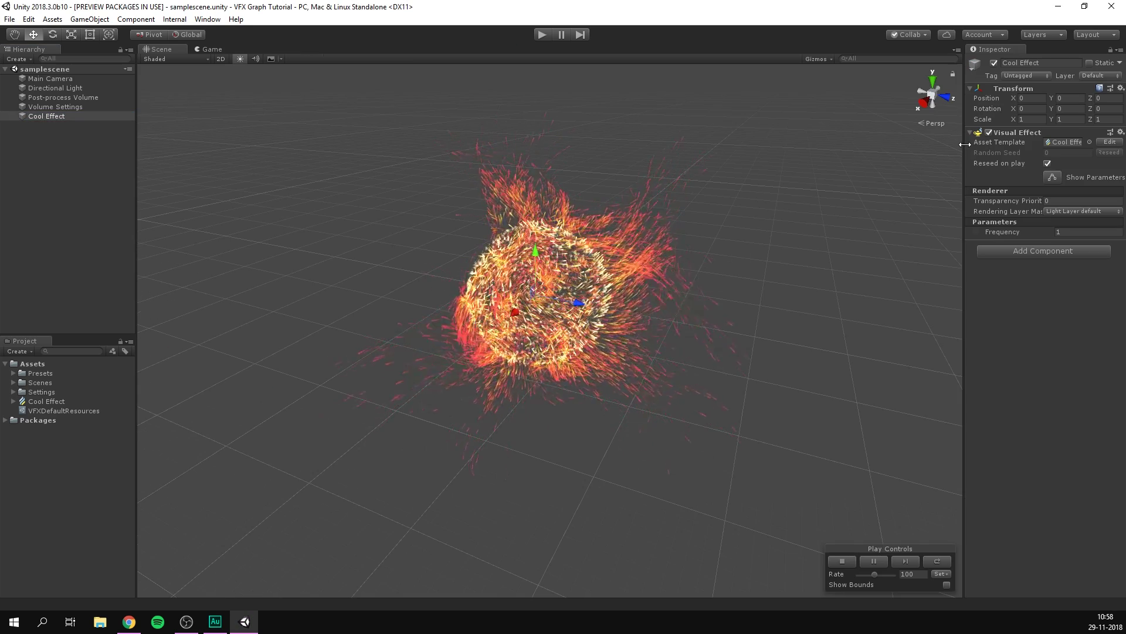
- Widen the Inspector and enable the Frequency override on Cool Effect
drag(965, 170, 900, 172)
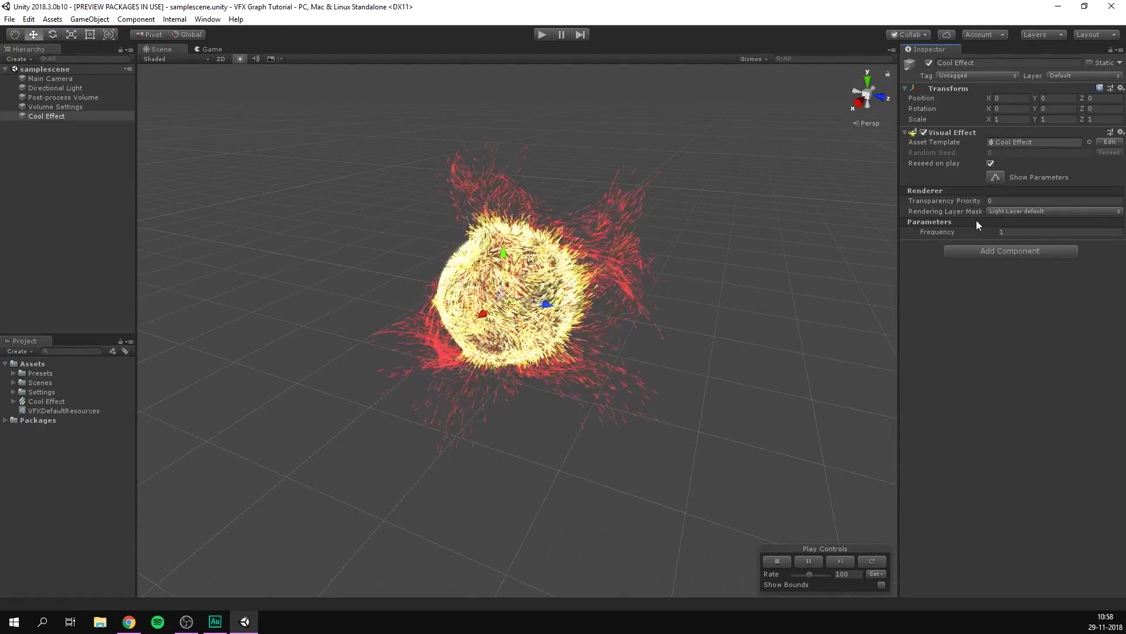
click(911, 232)
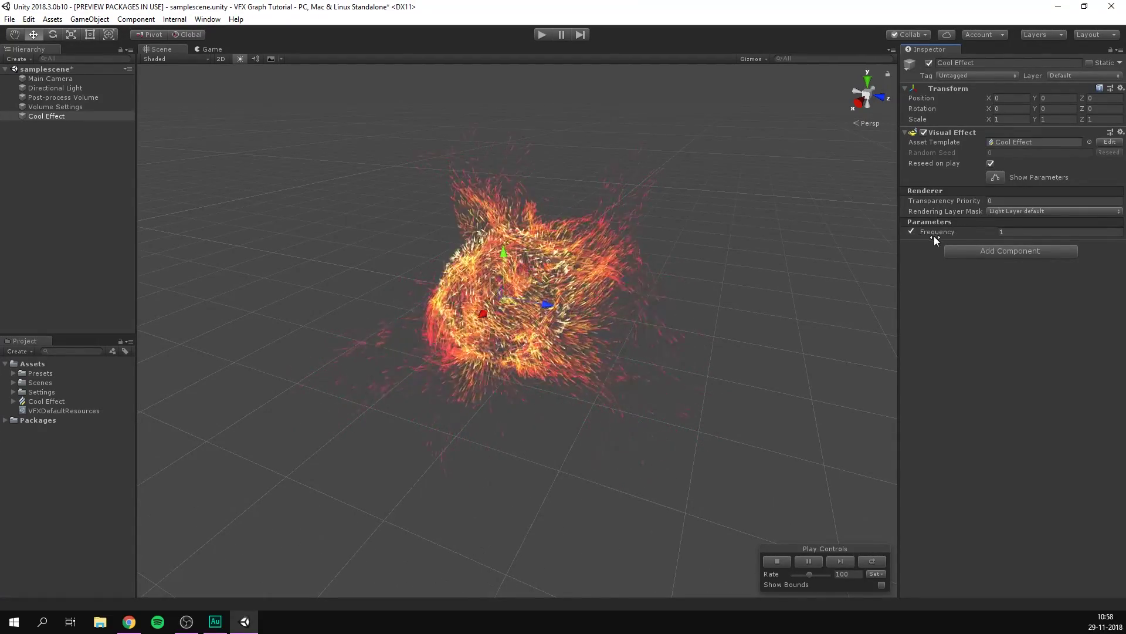
click(1028, 233)
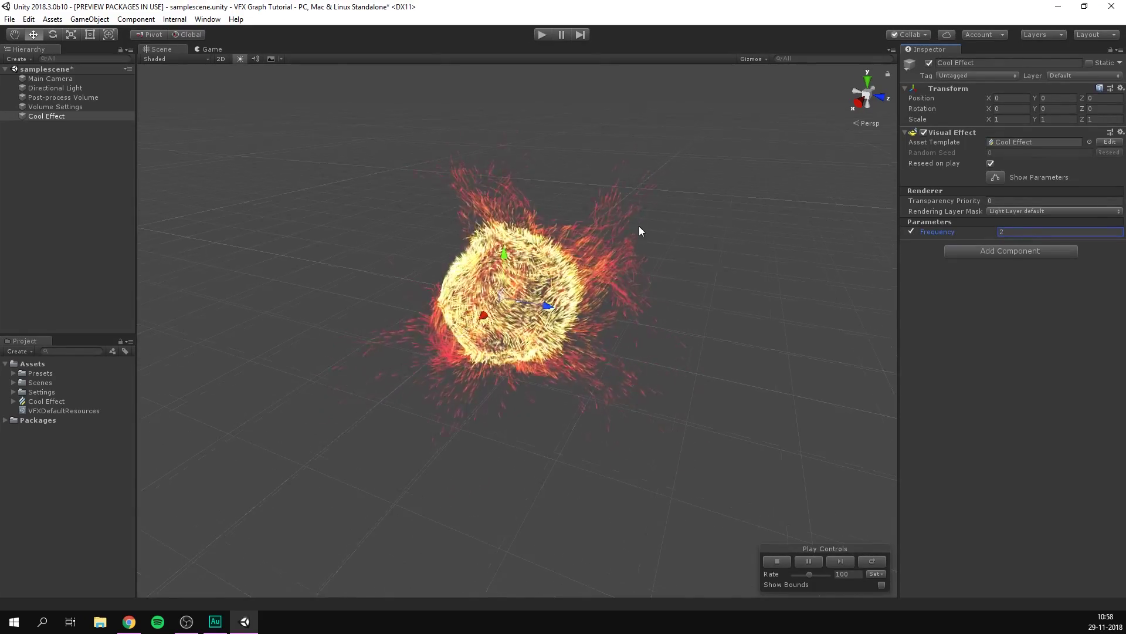
- Enter Frequency 2, then duplicate Cool Effect and move the copy beside the original
text(2)
click(52, 117)
key(ctrl+d)
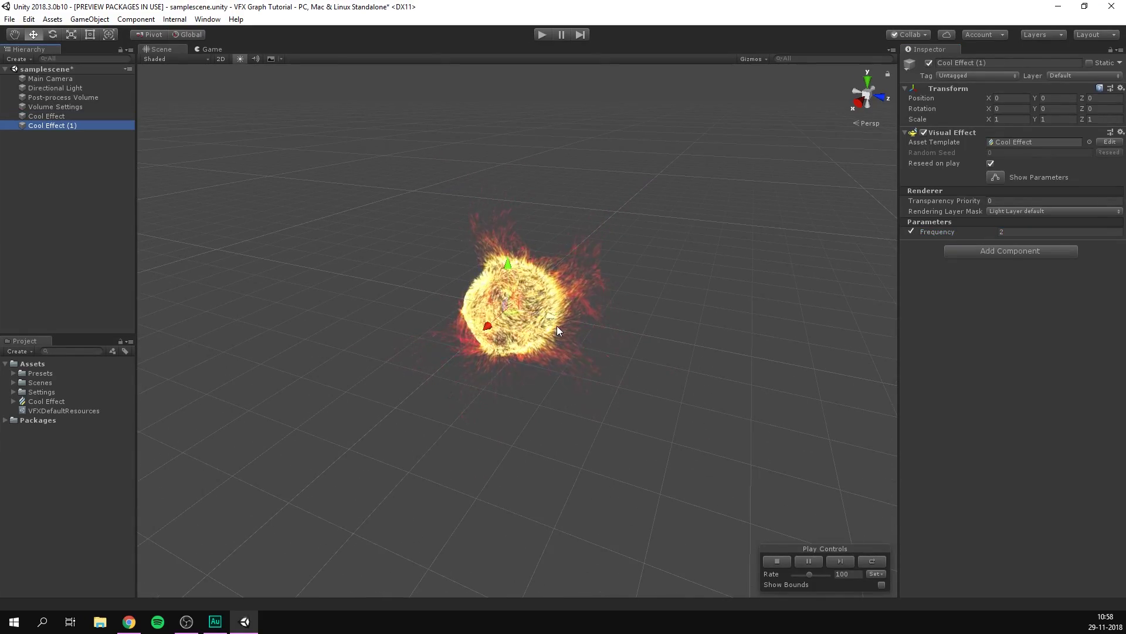
drag(550, 317, 638, 303)
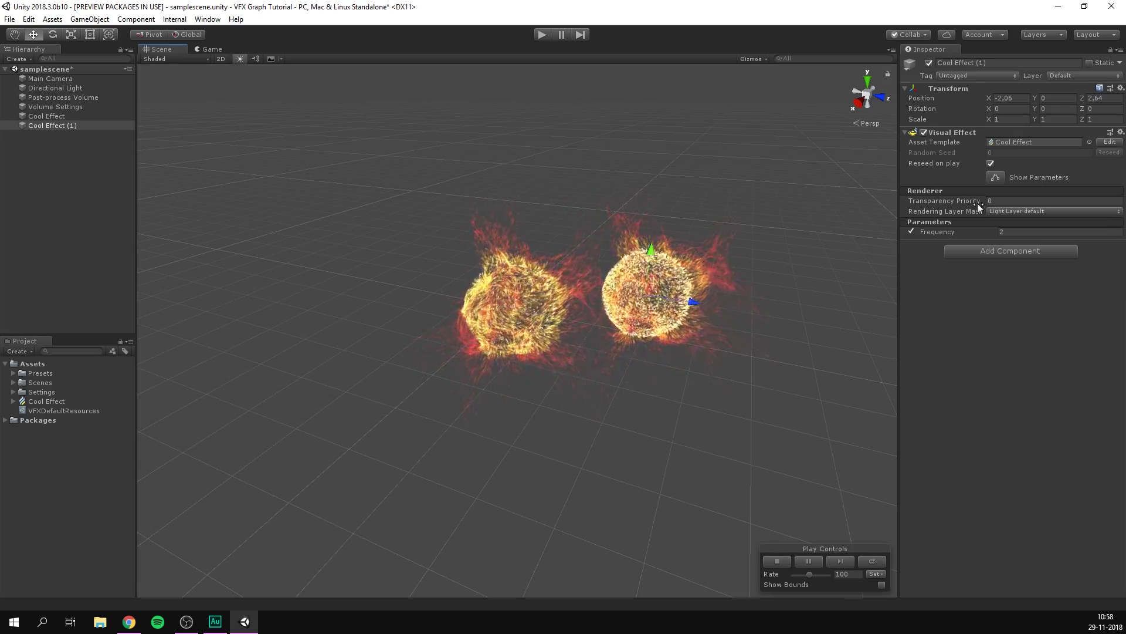
- Set the copy's Frequency override to 0,5
click(1023, 231)
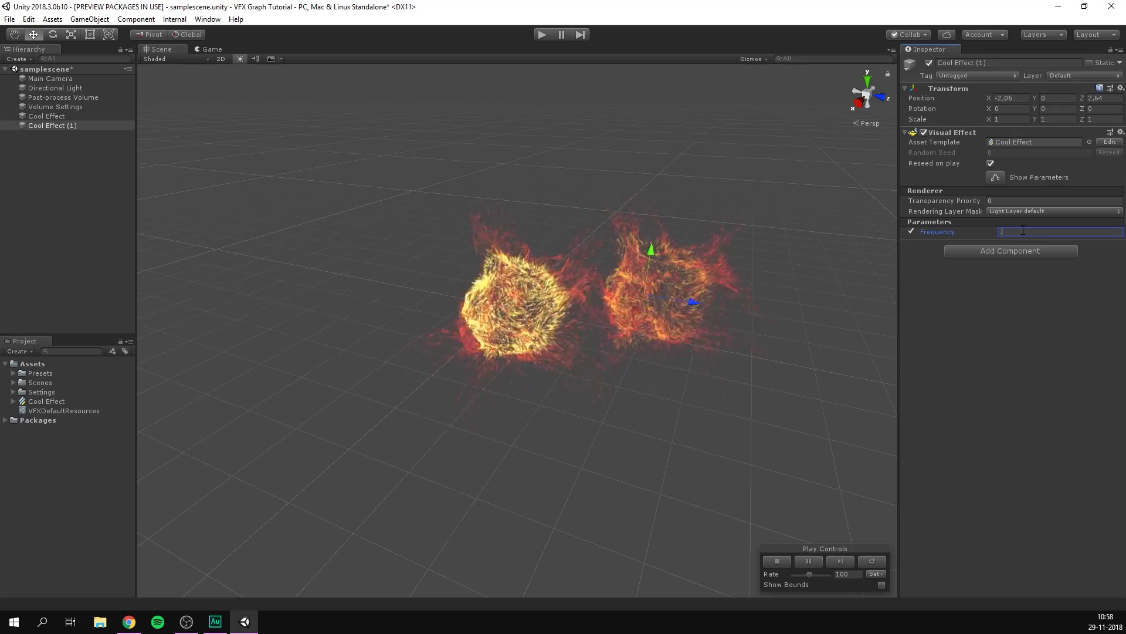
text(0,5)
key(Return)
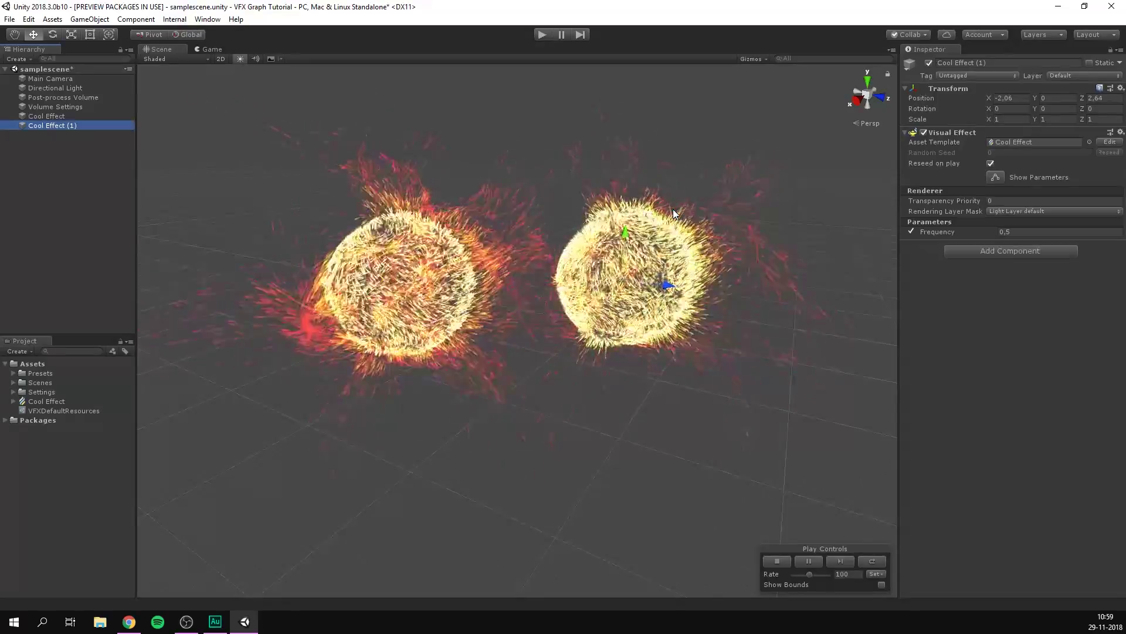
- Deselect the copied effect and view both pulsing Cool Effect fireballs in the Game view
click(210, 159)
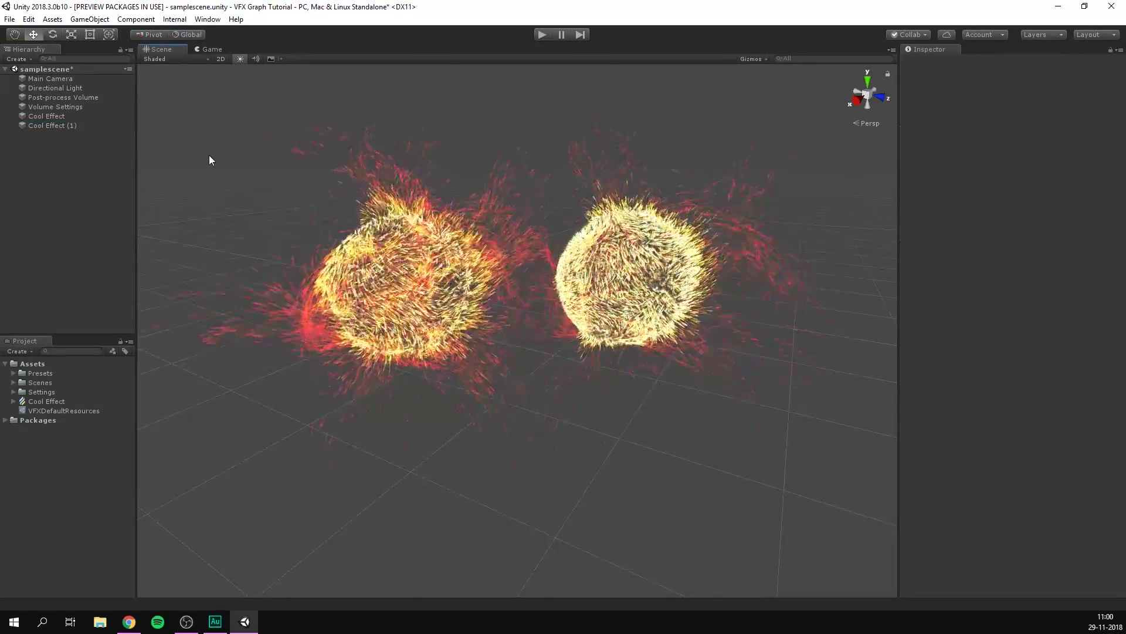
click(202, 50)
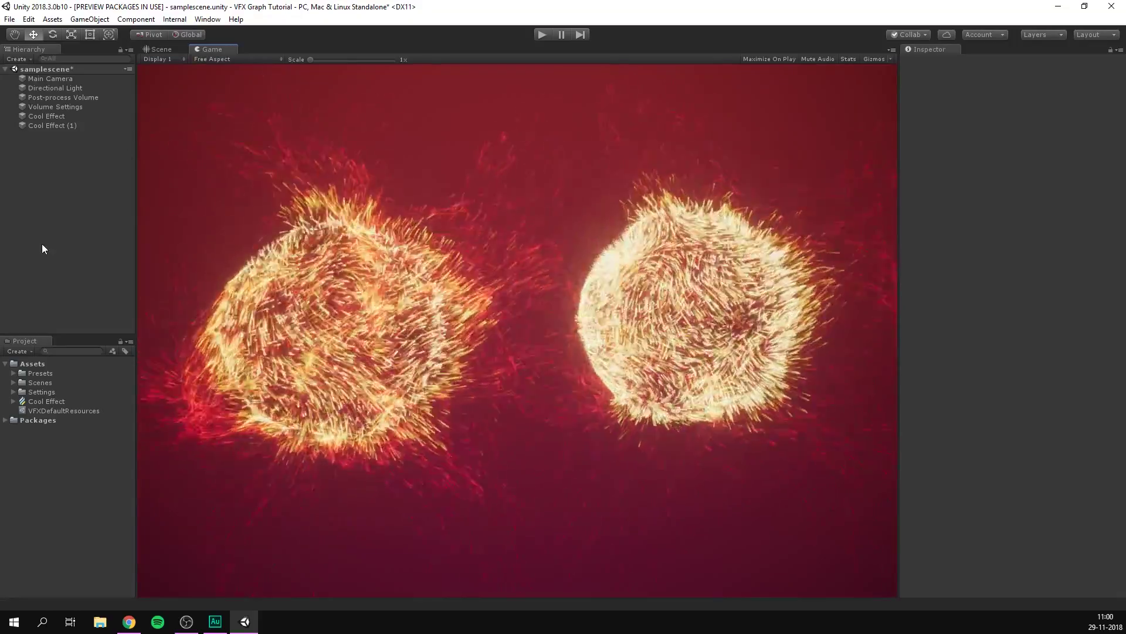